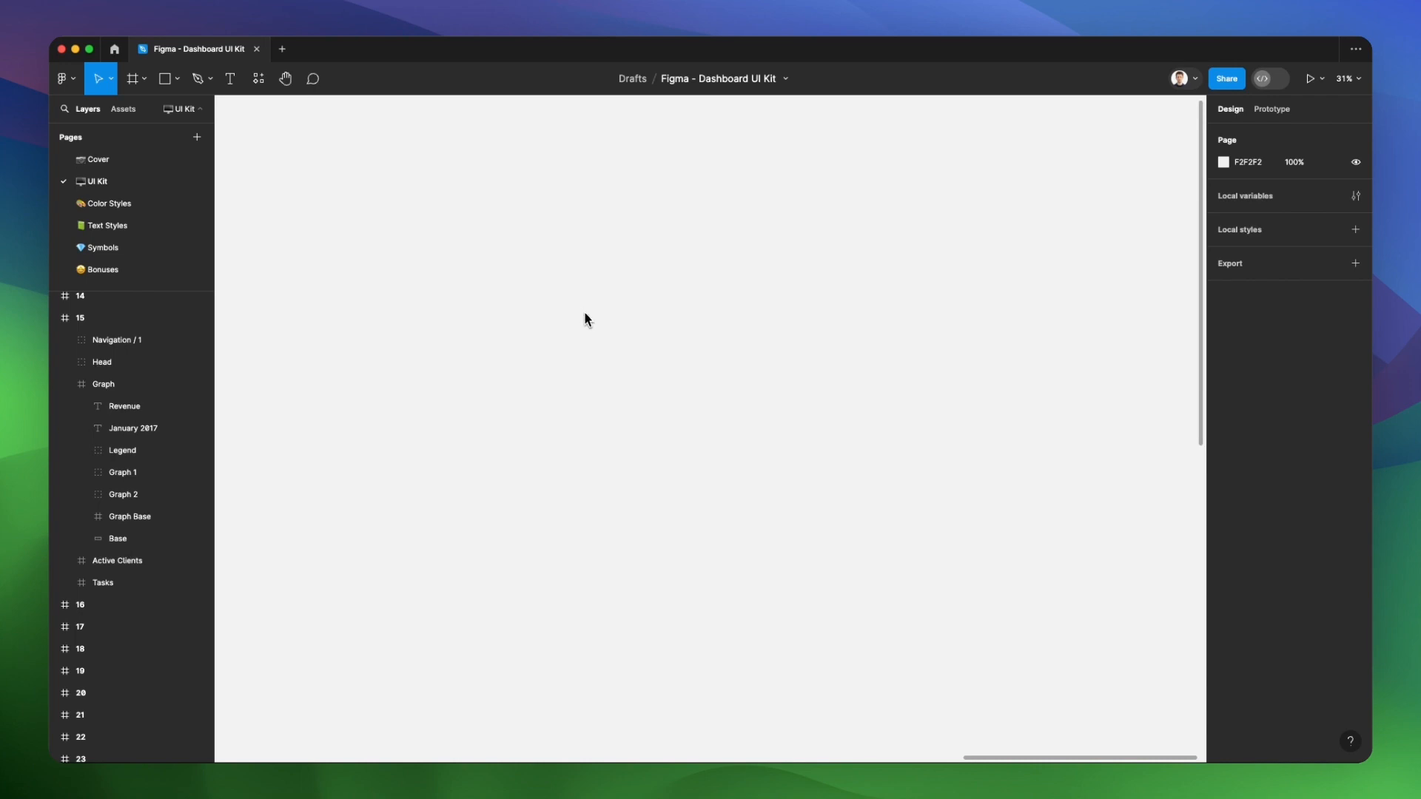
# Look over the numbered dashboard frames on the UI Kit page at several zoom levels and canvas positions
pyautogui.scroll(-5, 593, 331)
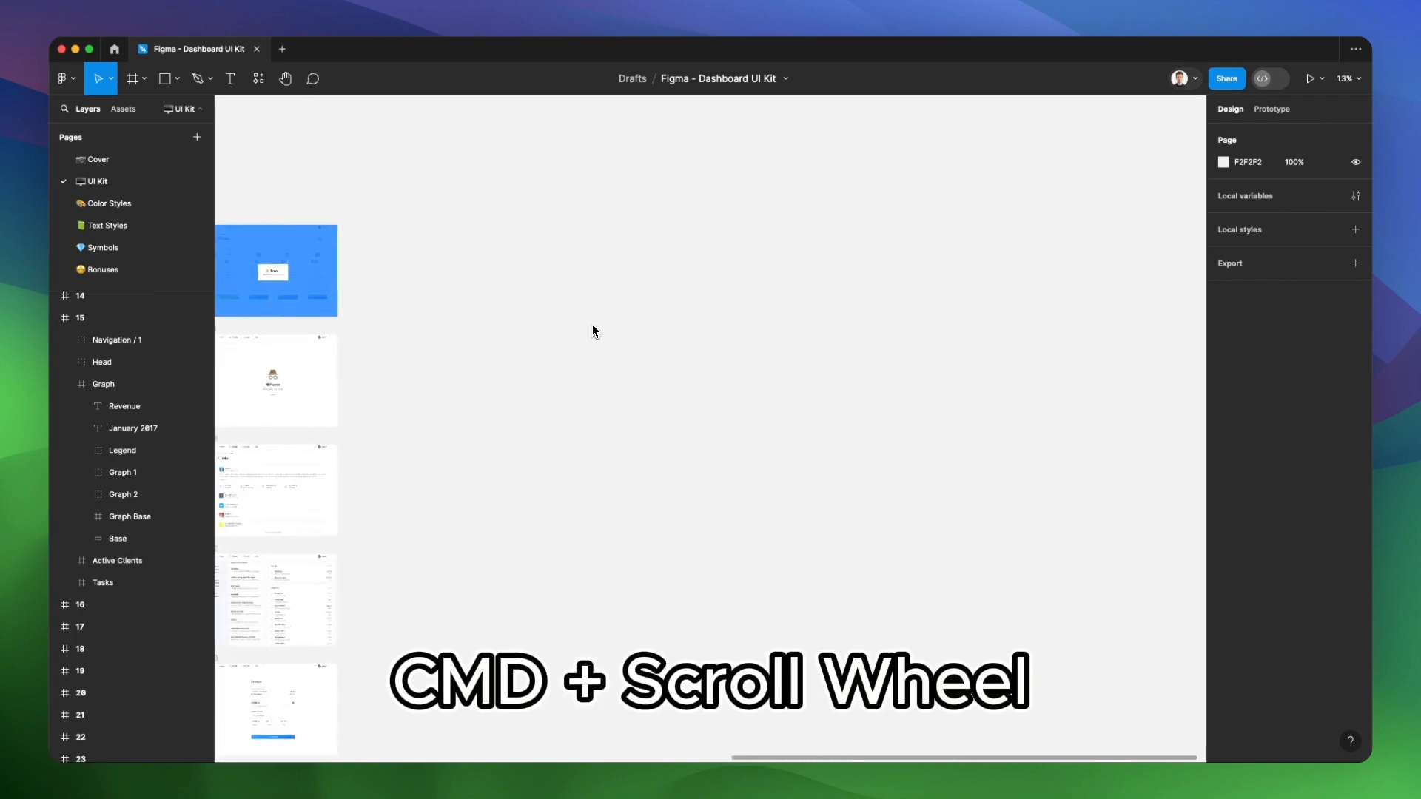
pyautogui.scroll(-3, 592, 330)
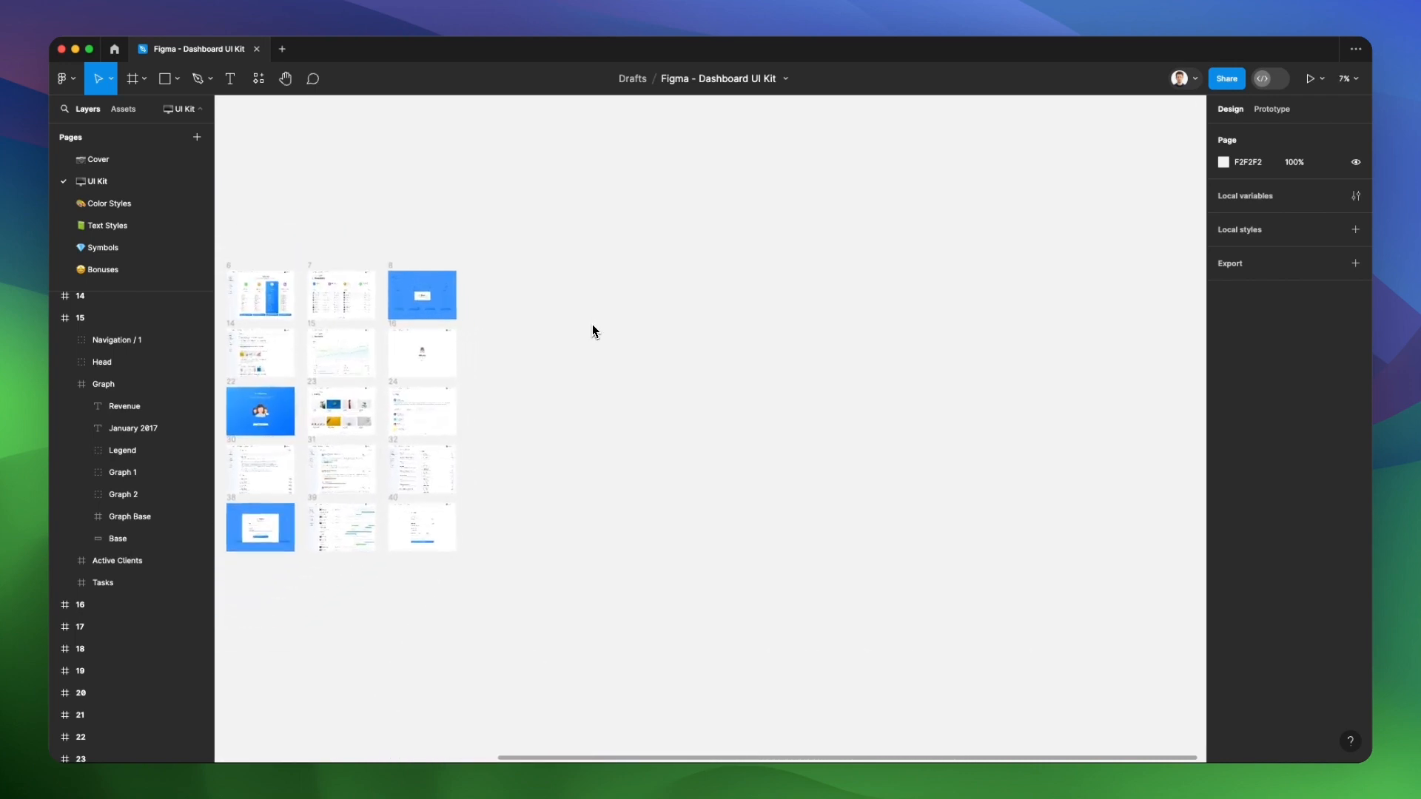
pyautogui.scroll(3, 593, 329)
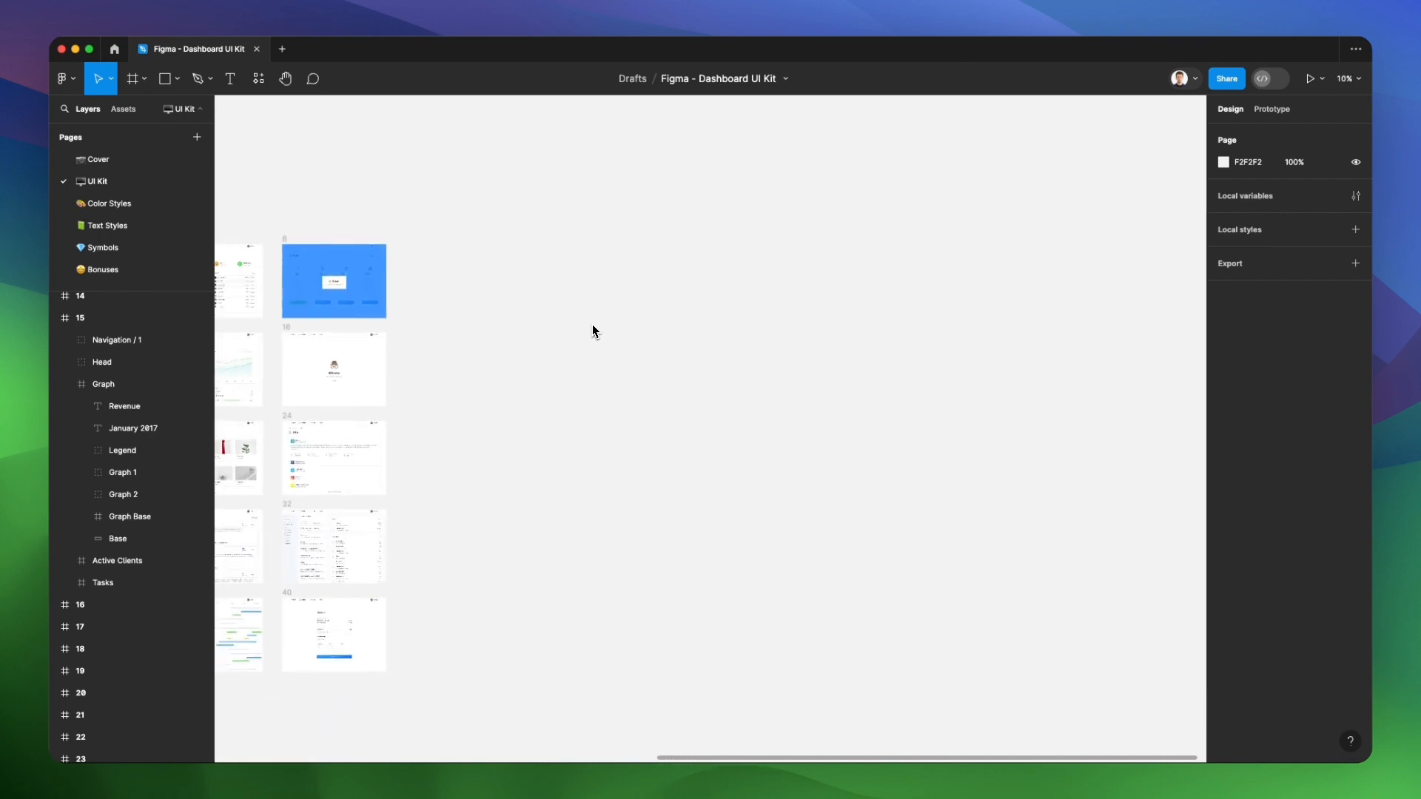
pyautogui.scroll(-2, 593, 330)
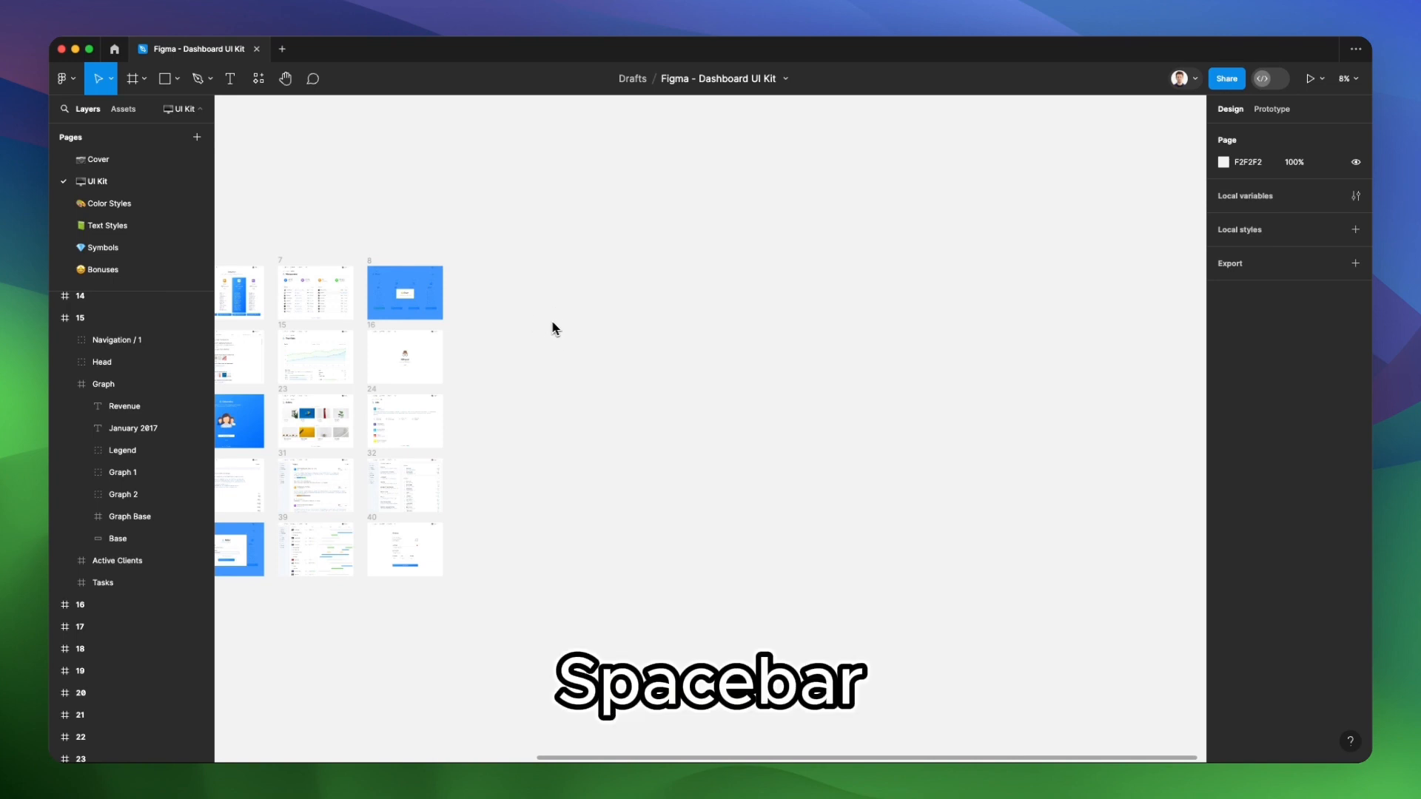
pyautogui.press('space')
pyautogui.moveTo(552, 325); pyautogui.dragTo(1072, 260)
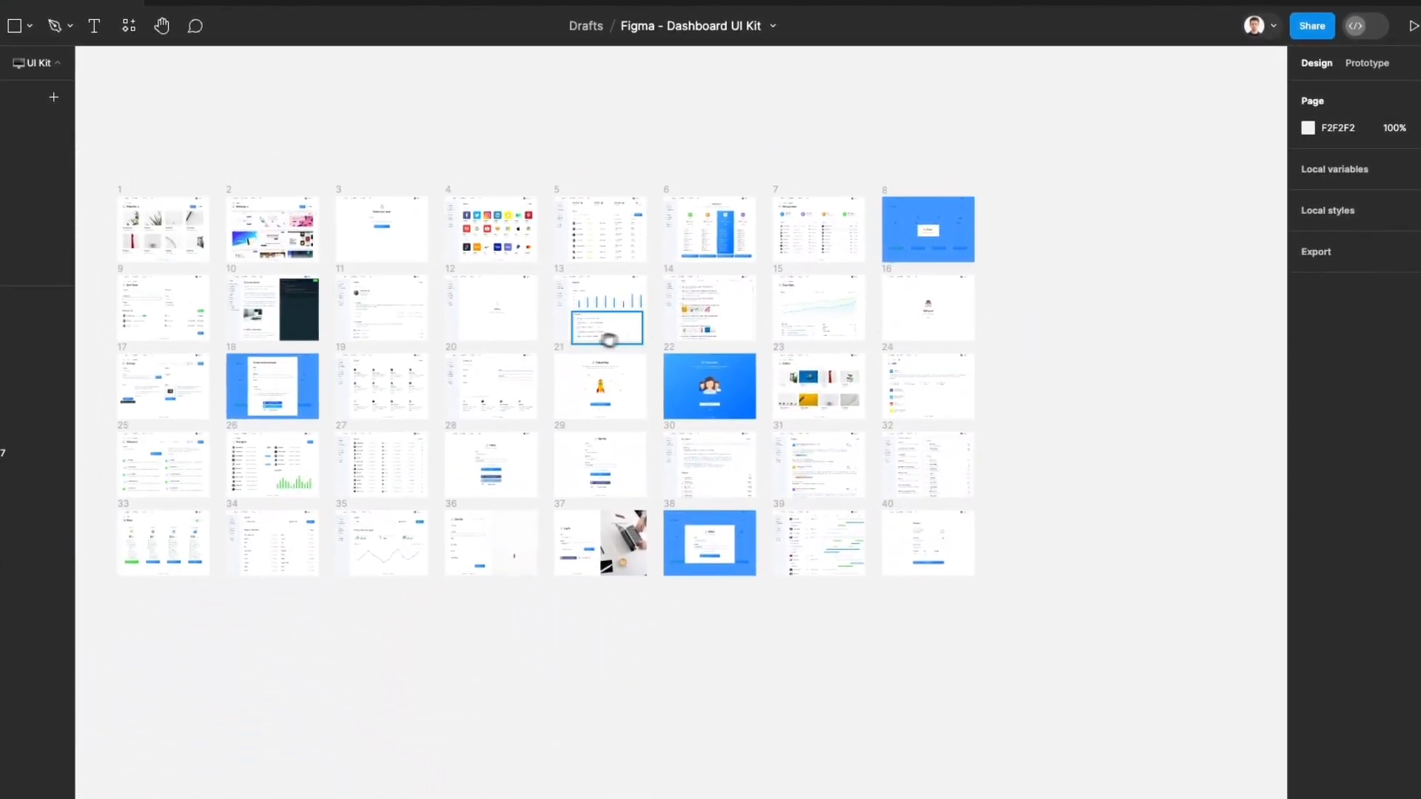
pyautogui.press('+')
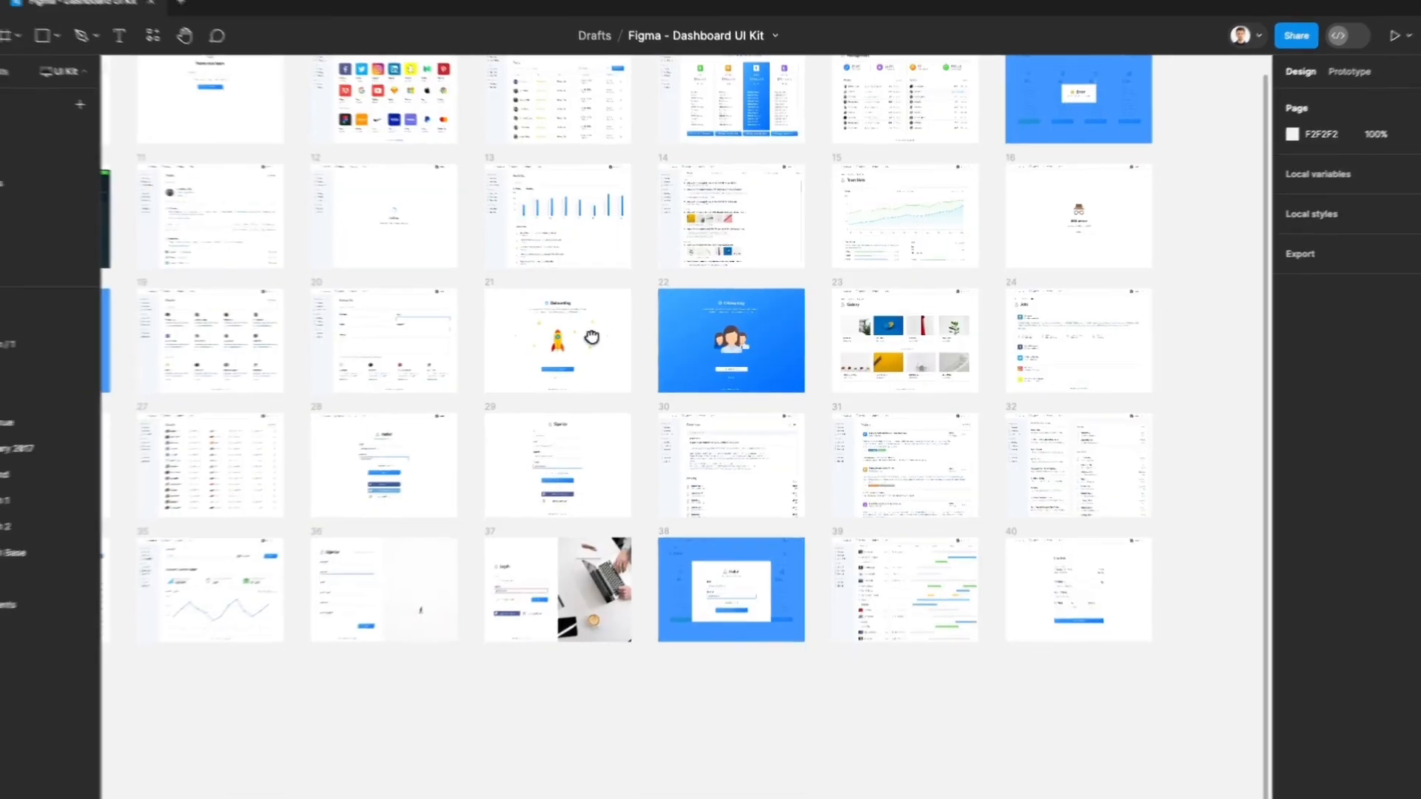
pyautogui.press('+')
pyautogui.press('-')
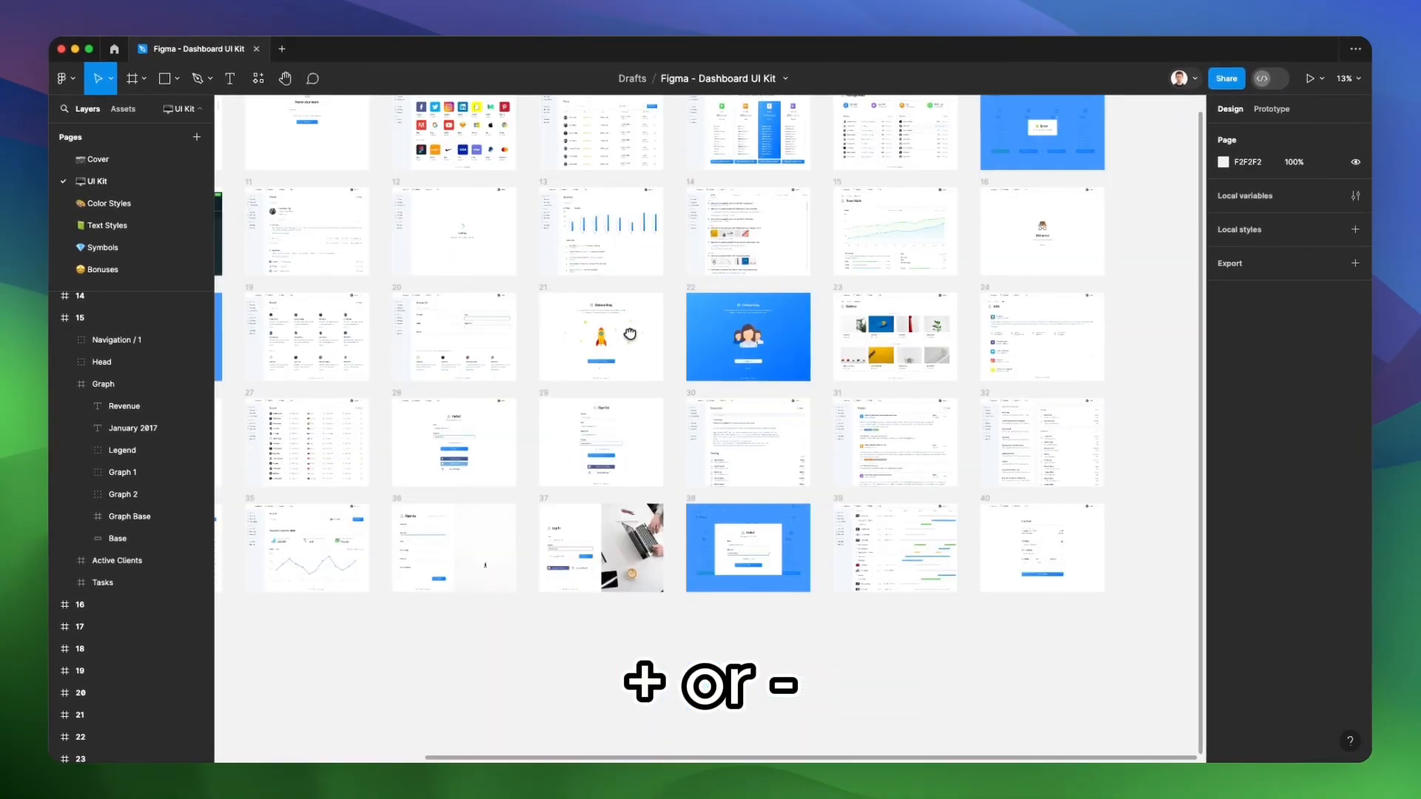
pyautogui.press('-')
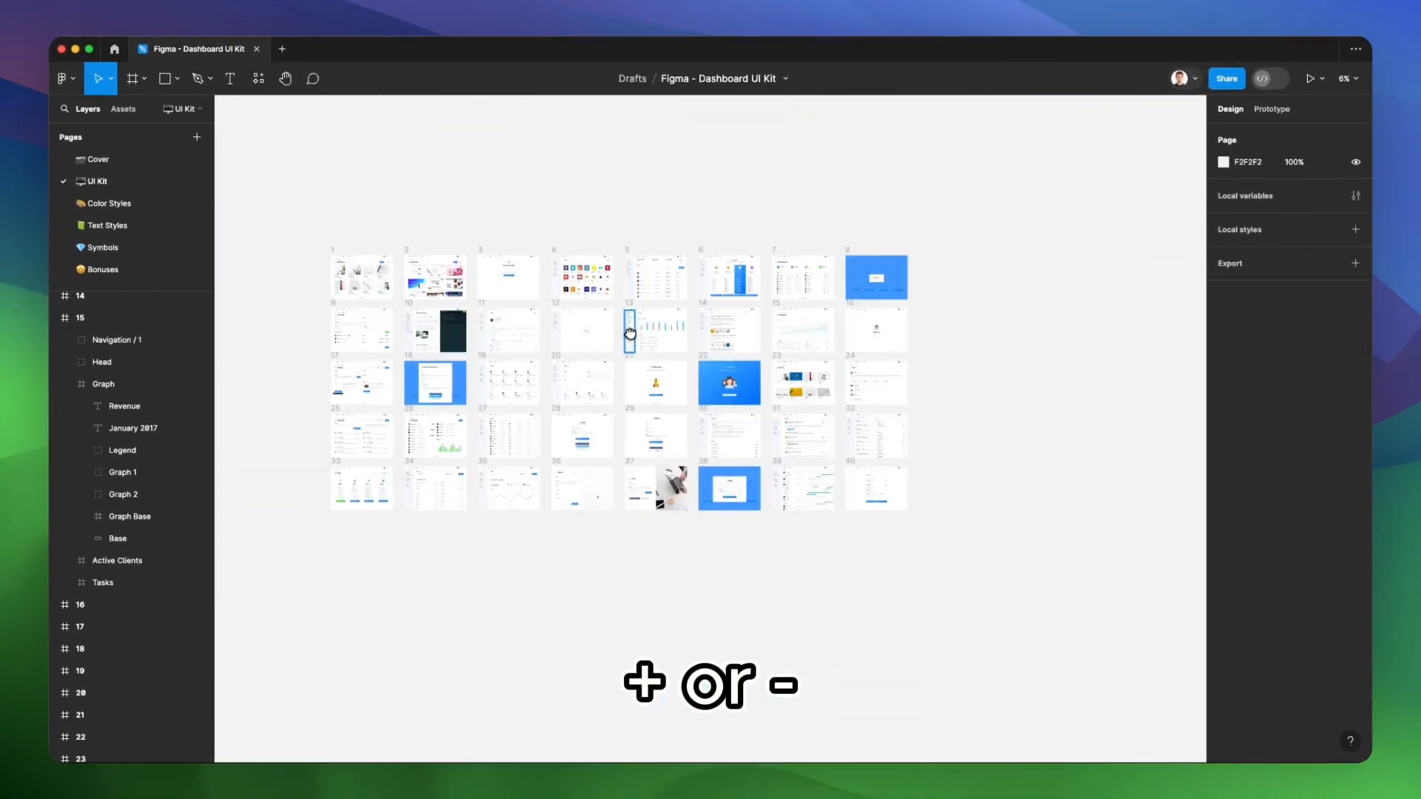
pyautogui.press('+')
pyautogui.press('+')
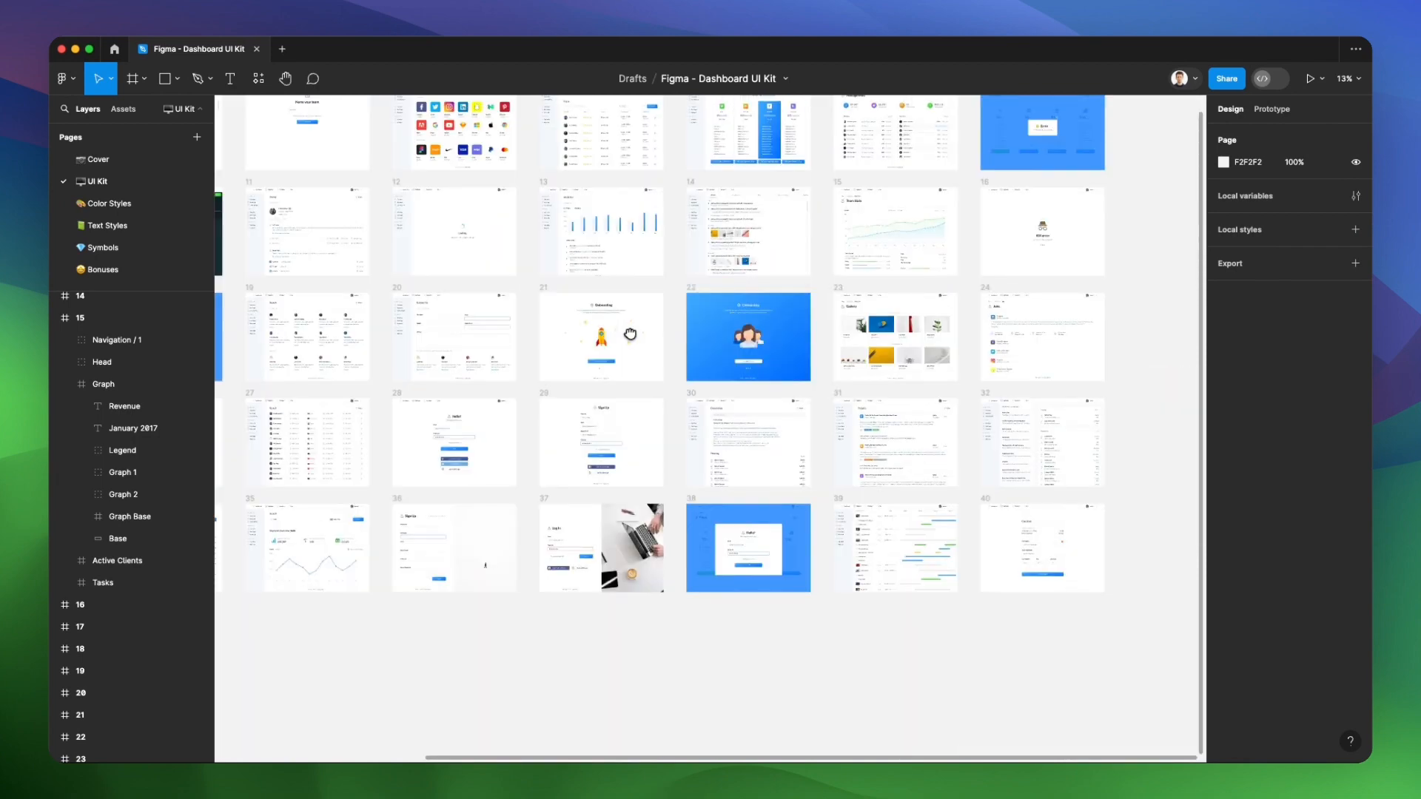
pyautogui.scroll(3, 630, 334)
pyautogui.hscroll(-1, 630, 334)
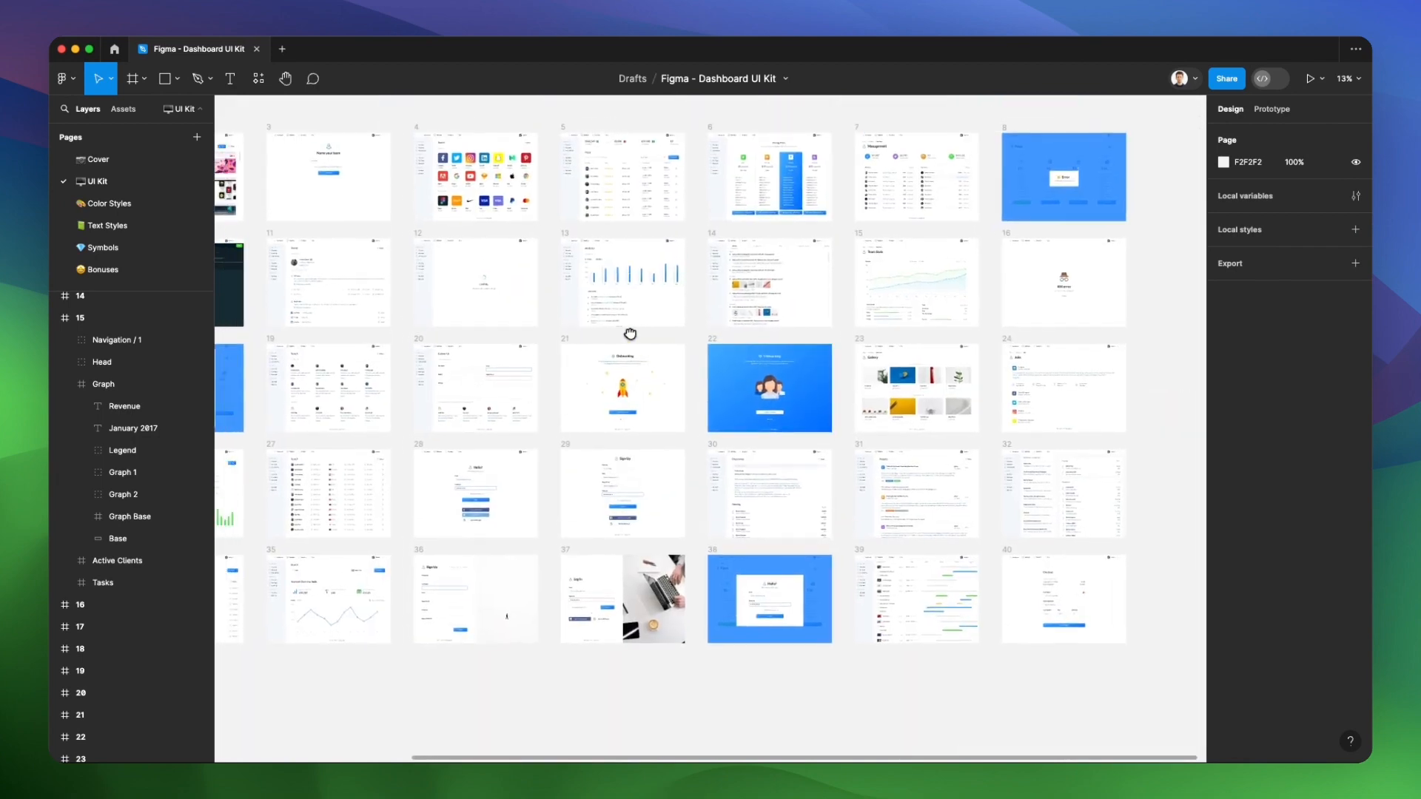
pyautogui.scroll(-3, 630, 334)
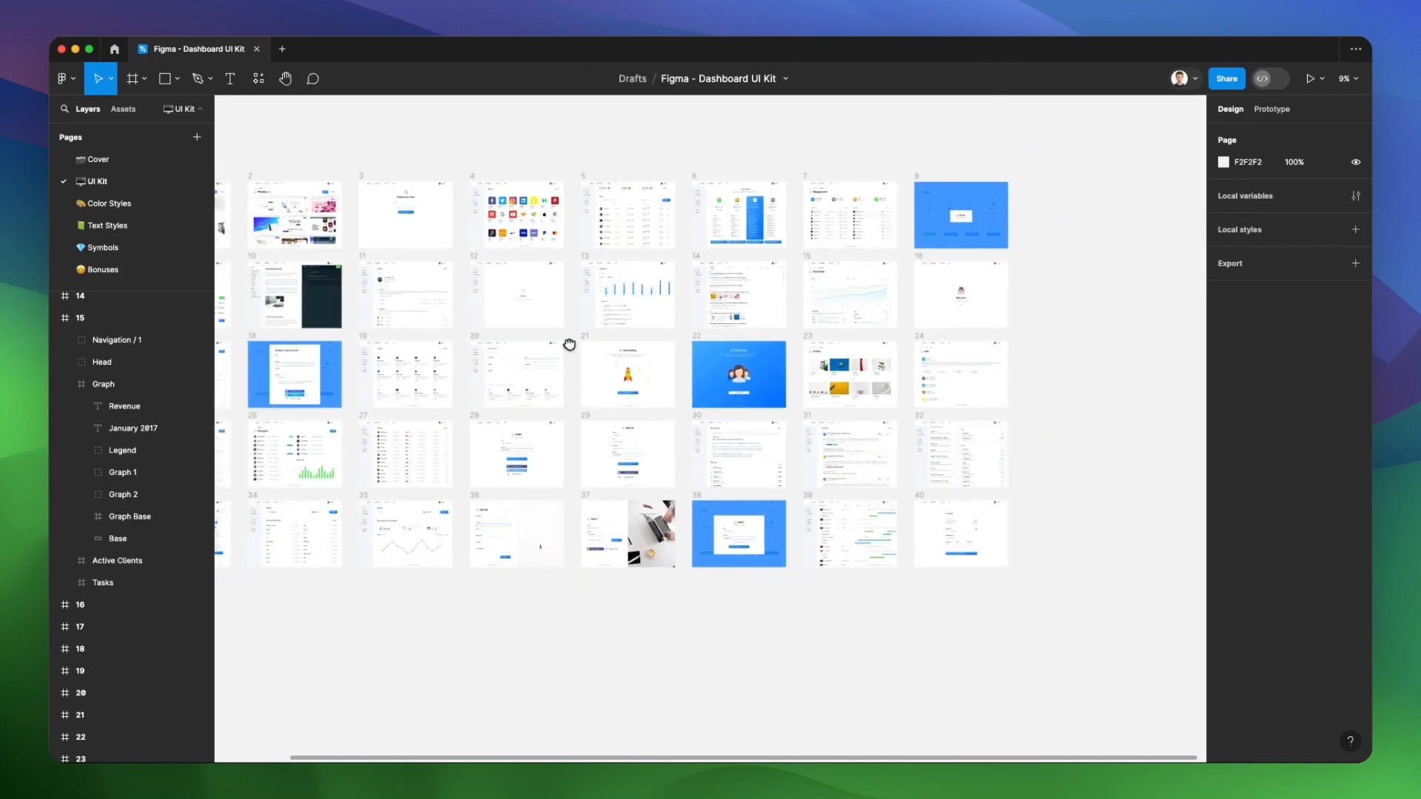
pyautogui.scroll(2, 569, 344)
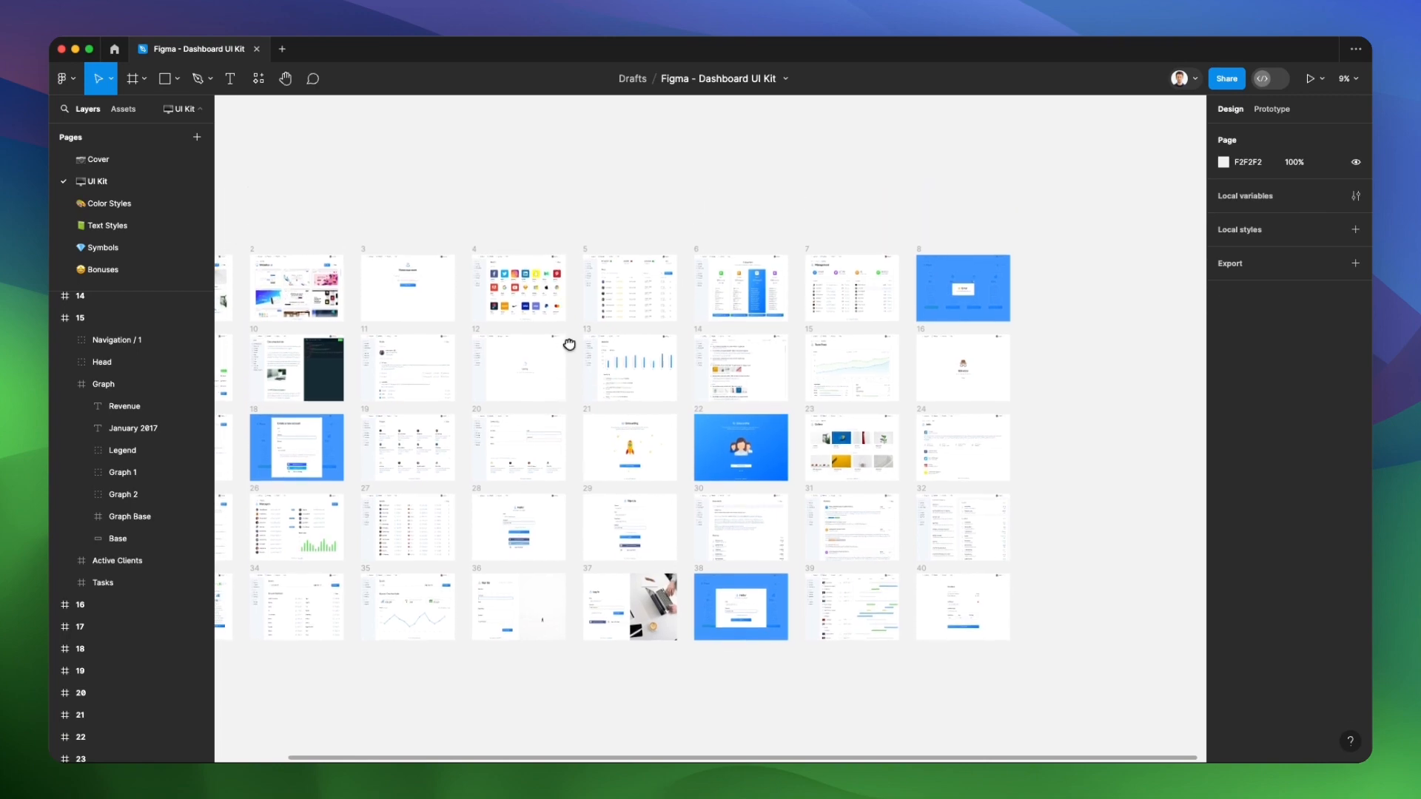
# Draw a new frame of about 2714 × 1861 on the empty canvas area beside the existing dashboard frames
pyautogui.hscroll(5, 571, 342)
pyautogui.hscroll(5, 820, 370)
pyautogui.scroll(5, 714, 368)
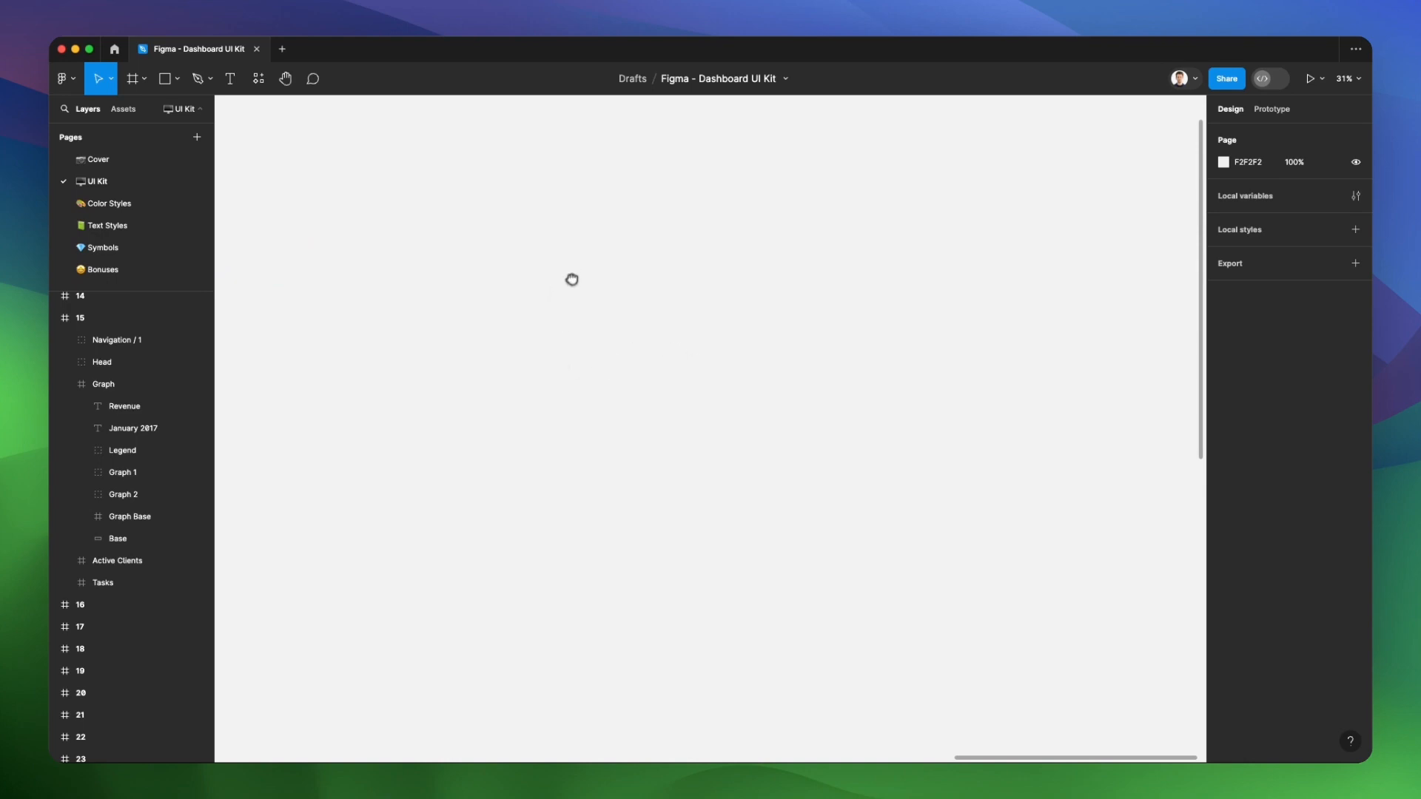
pyautogui.click(133, 79)
pyautogui.moveTo(408, 177); pyautogui.dragTo(991, 662)
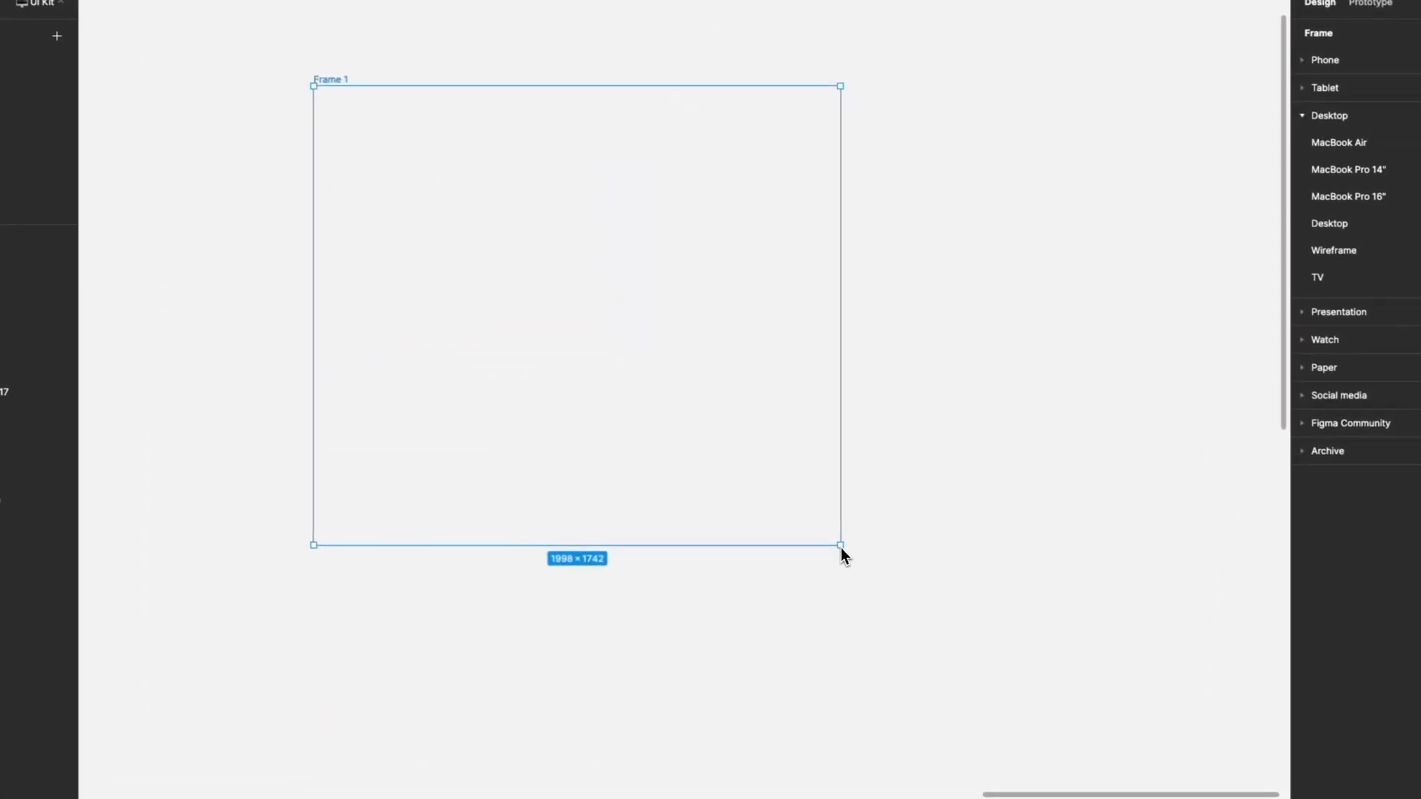
pyautogui.moveTo(840, 550); pyautogui.dragTo(995, 580)
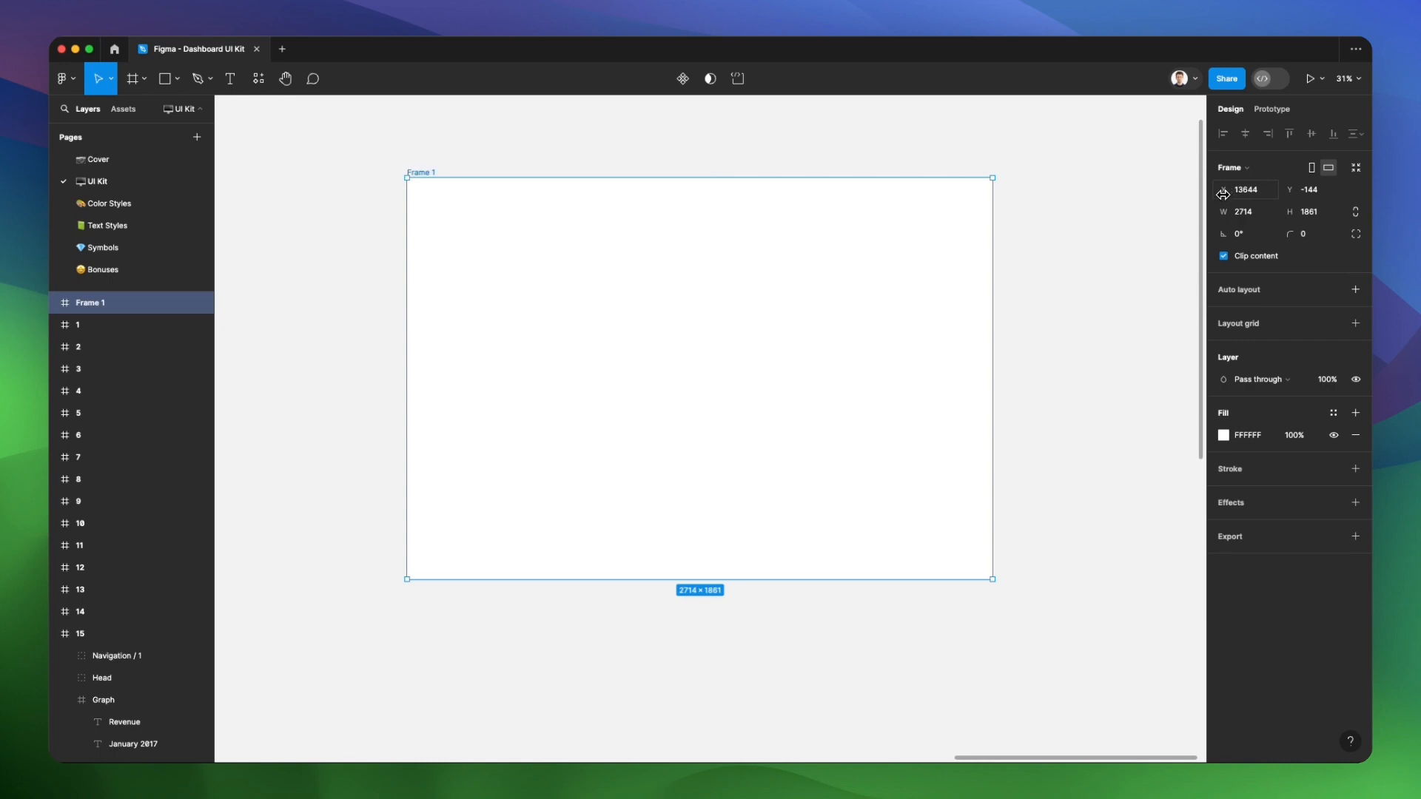
# Shift the new frame horizontally to X position 13660
pyautogui.moveTo(1223, 193); pyautogui.dragTo(1005, 196)
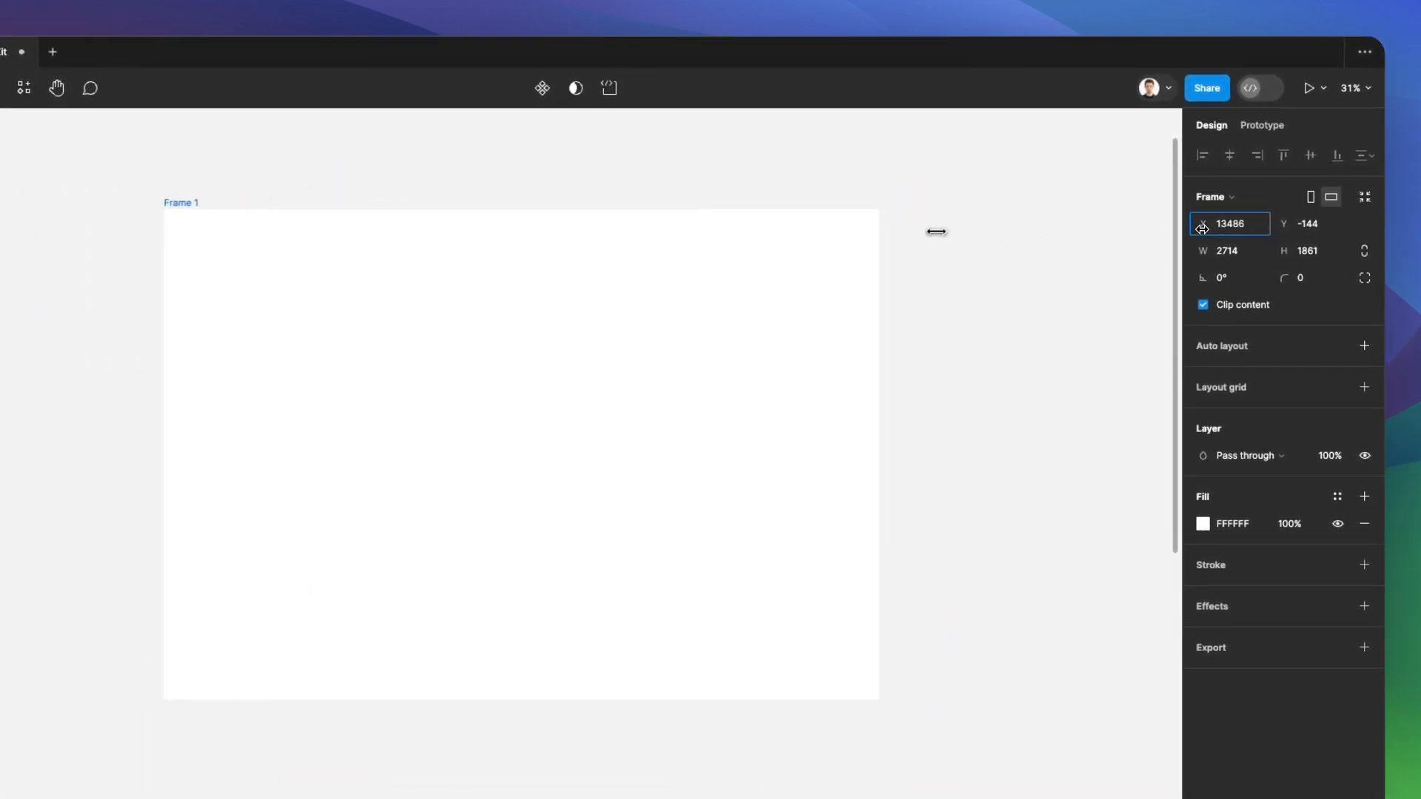
pyautogui.moveTo(937, 232); pyautogui.dragTo(1202, 229)
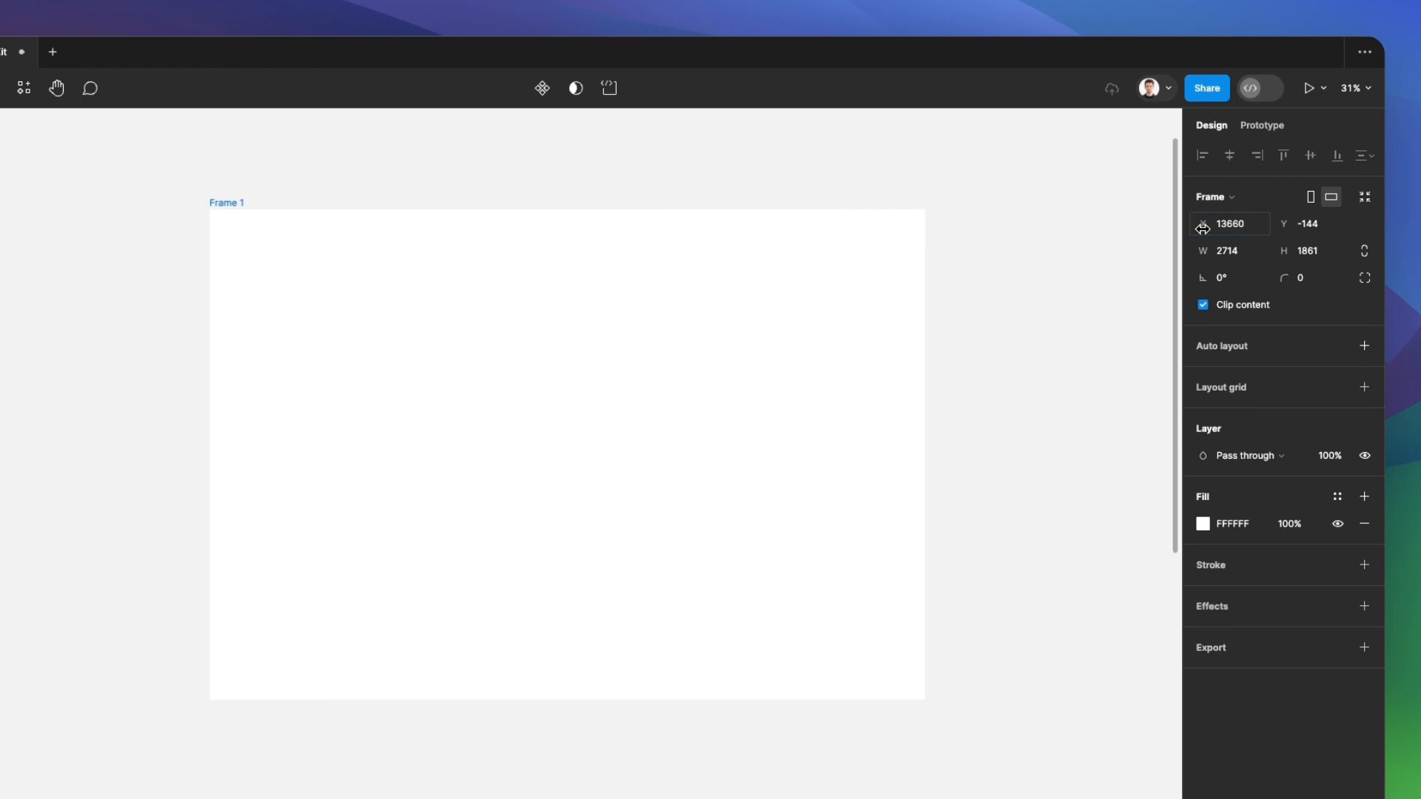
pyautogui.click(1228, 225)
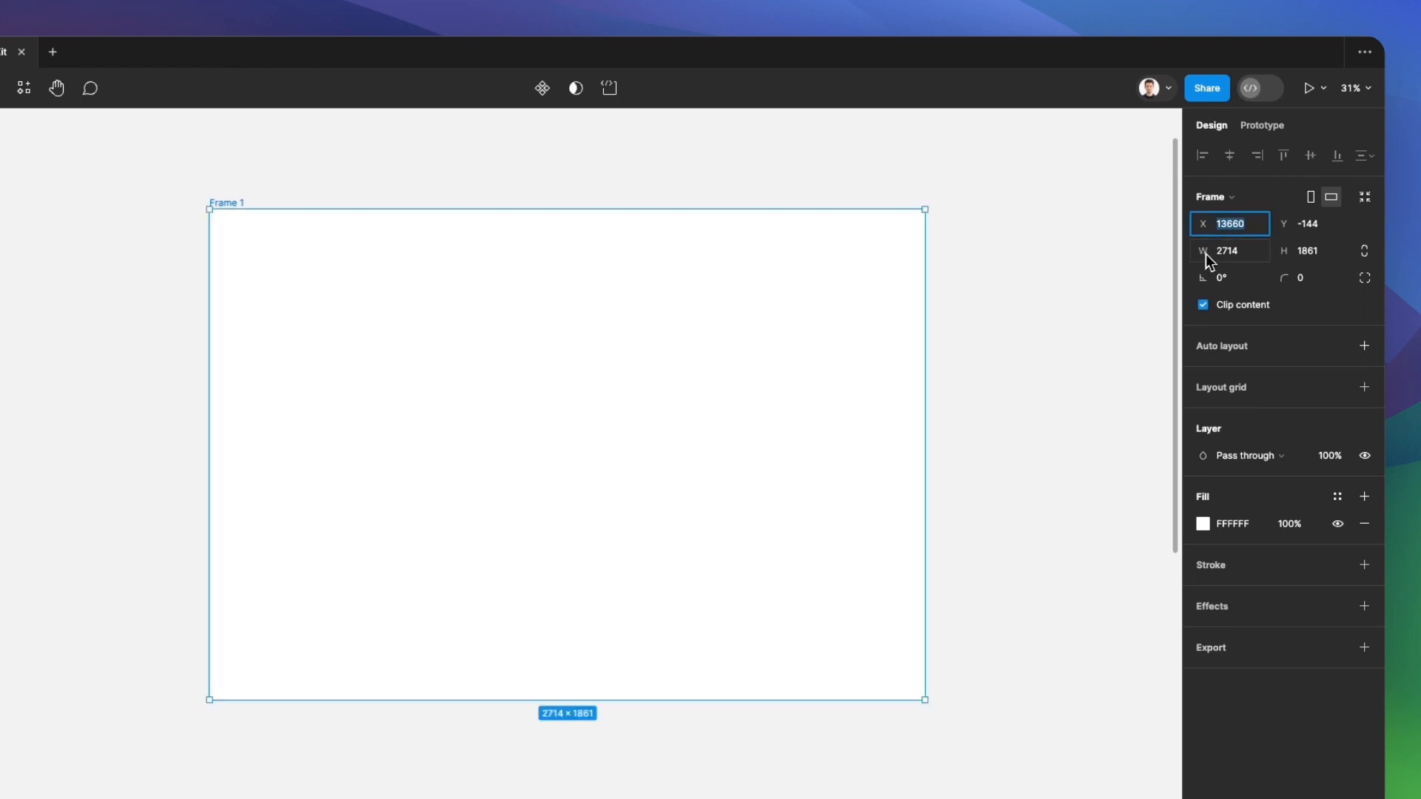
# Set the new frame's width to 1000
pyautogui.moveTo(1201, 253)
pyautogui.mouseDown()
pyautogui.moveTo(1182, 254)
pyautogui.moveTo(1258, 254)
pyautogui.moveTo(1177, 253)
pyautogui.mouseUp()
pyautogui.click(1254, 253)
pyautogui.doubleClick(1243, 256)
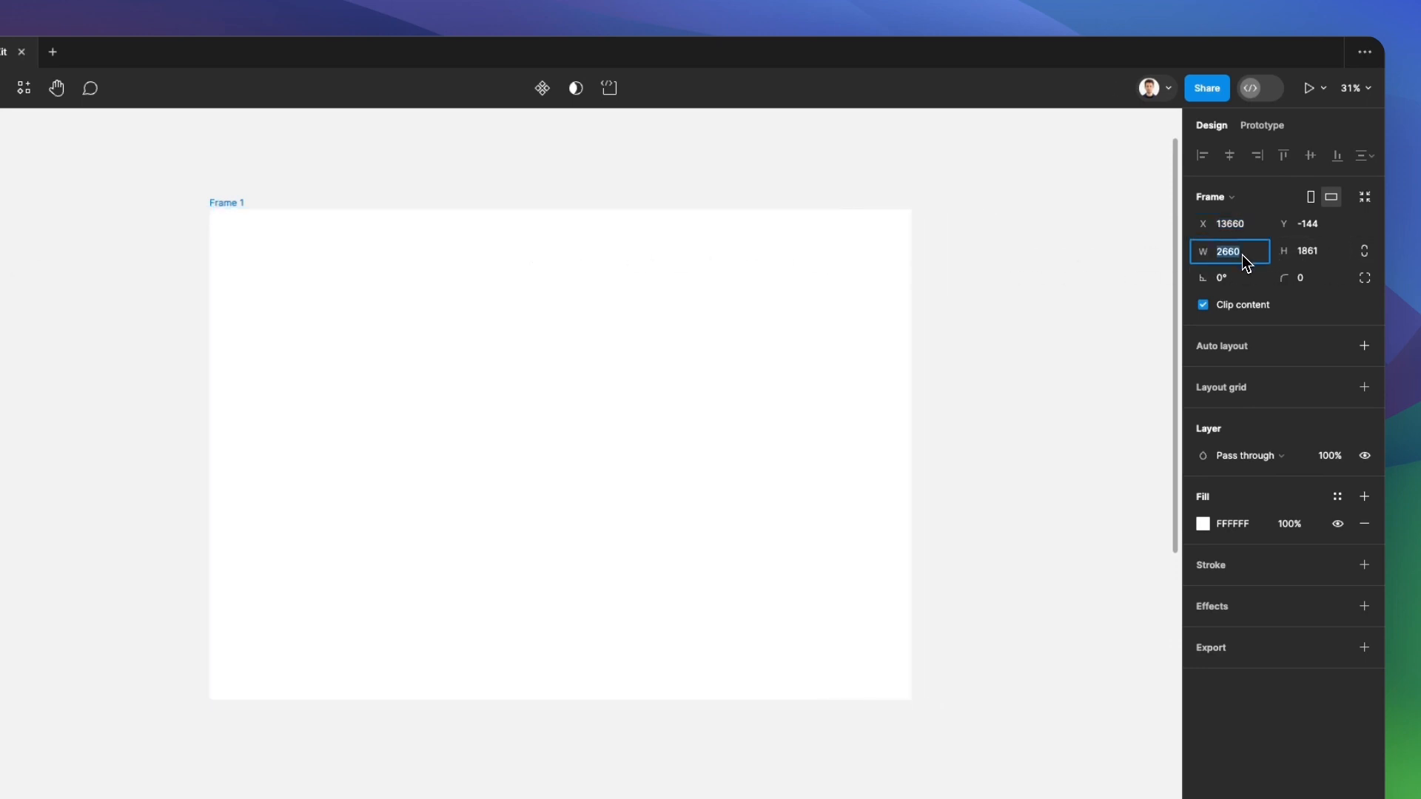
pyautogui.write('1')
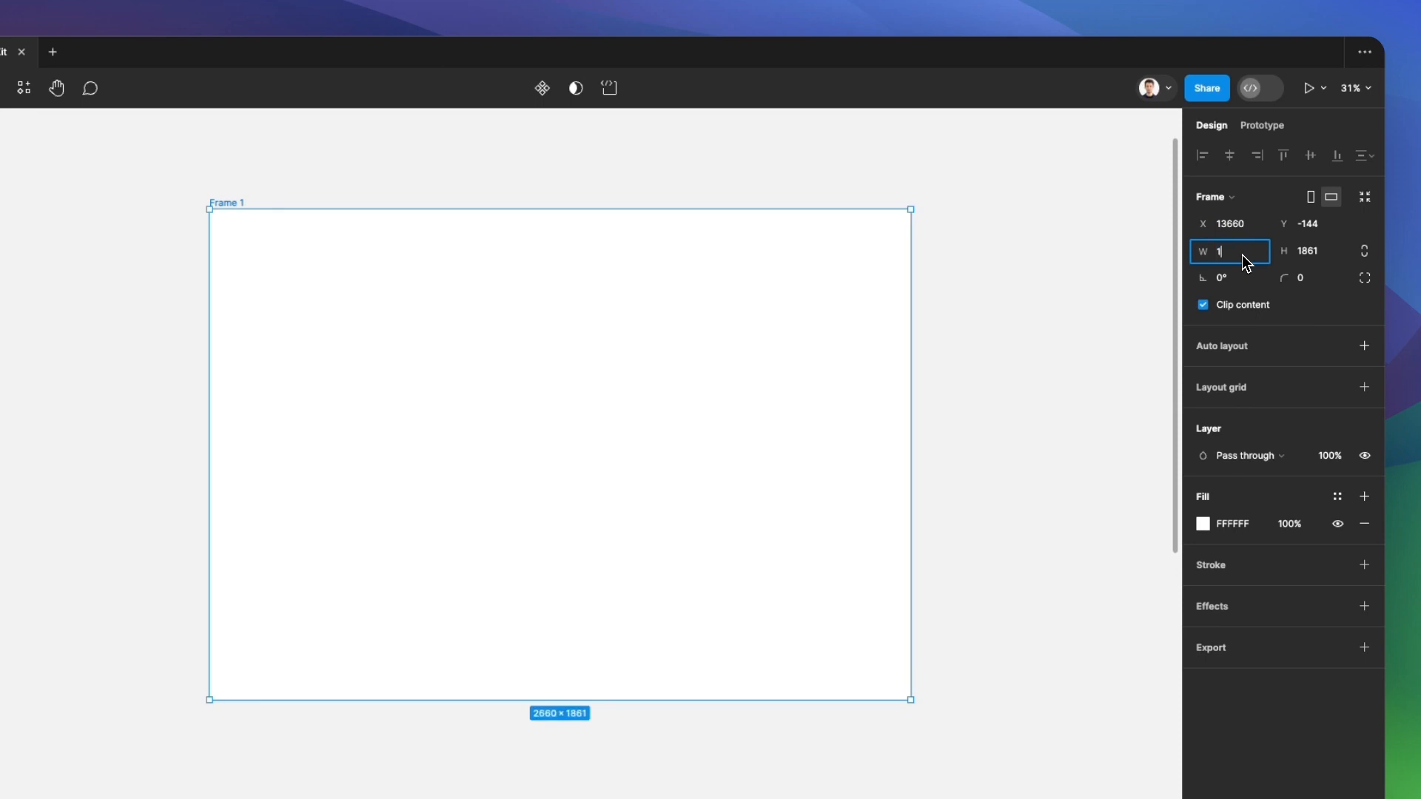
pyautogui.write('000')
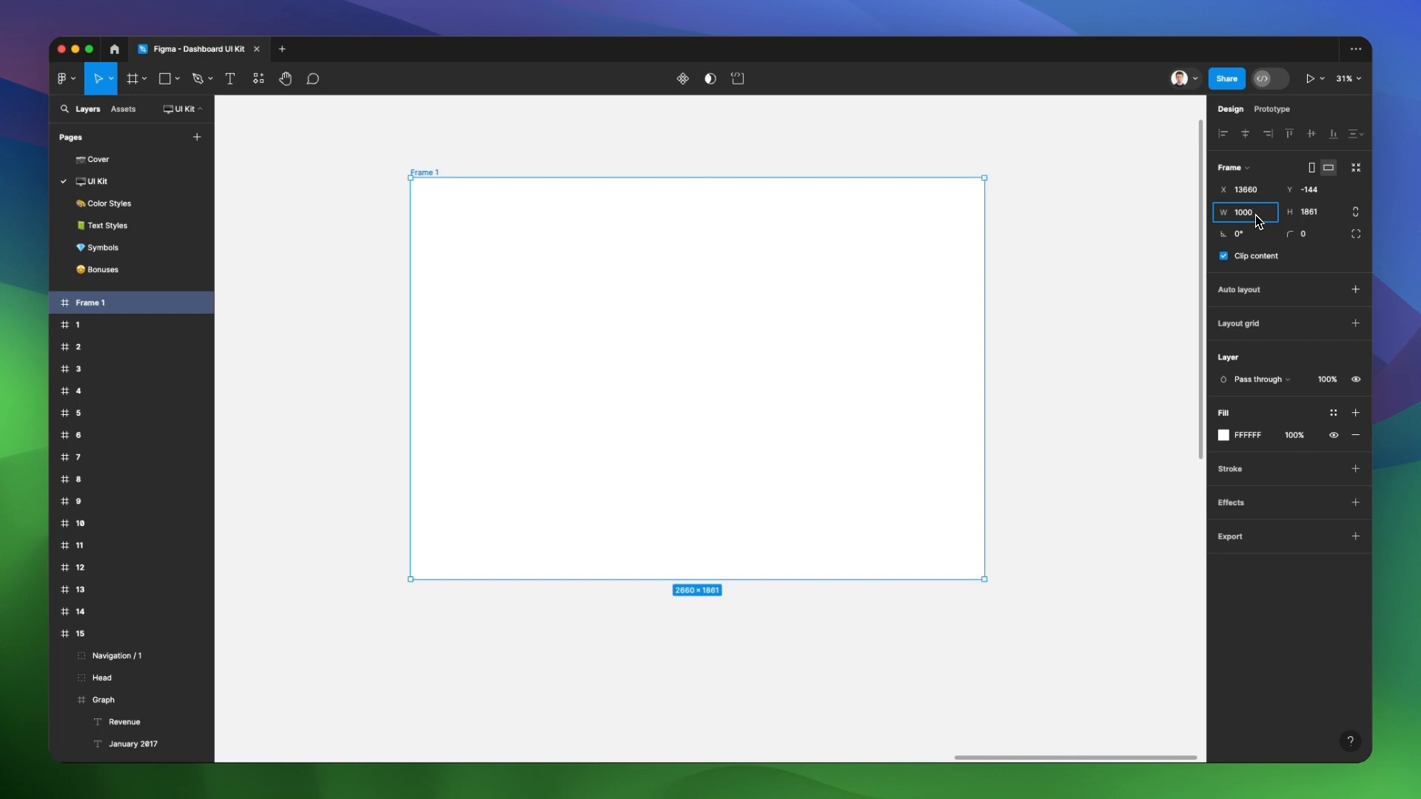
pyautogui.press('Return')
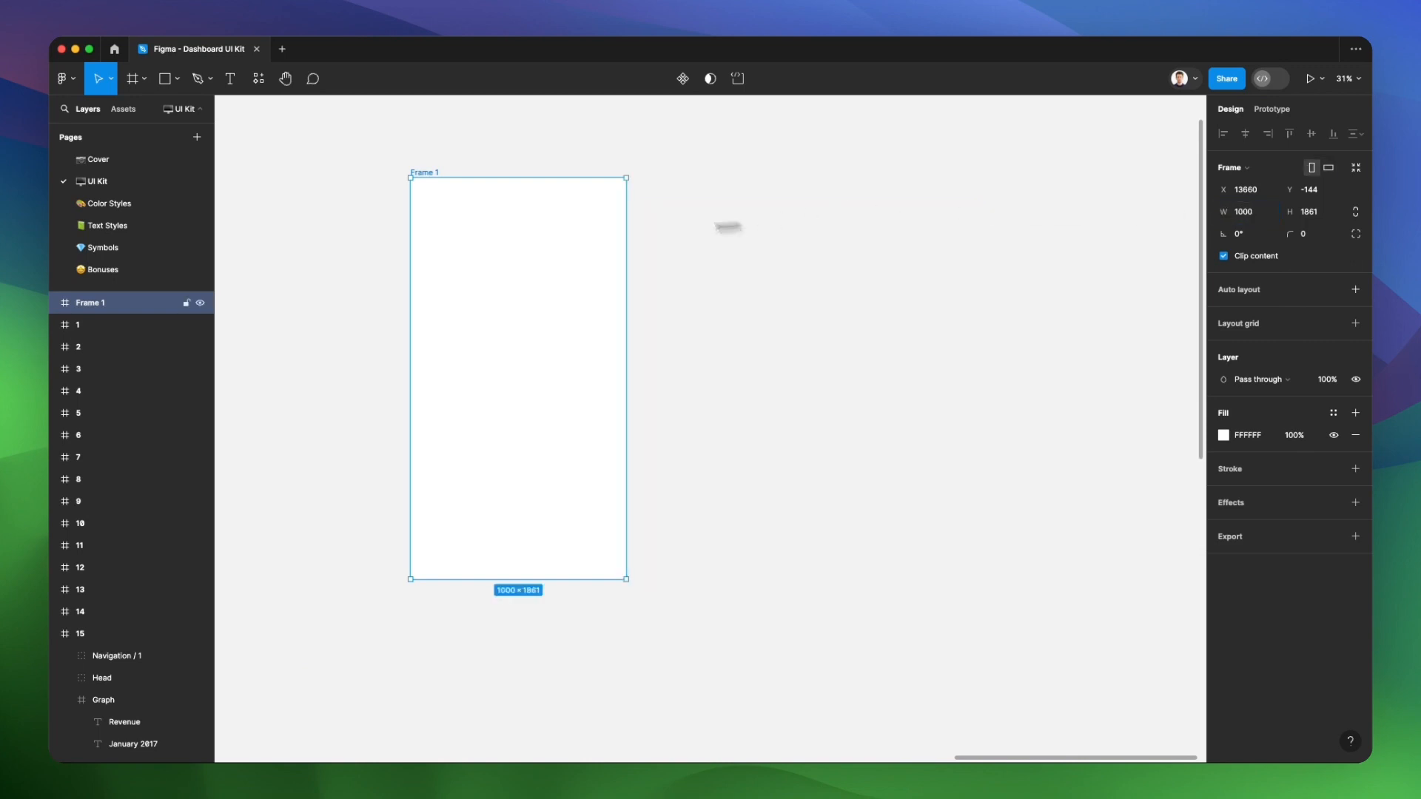
# Set the new frame's height to 1000 and leave its rotation at 0°
pyautogui.scroll(3, 457, 209)
pyautogui.click(1312, 220)
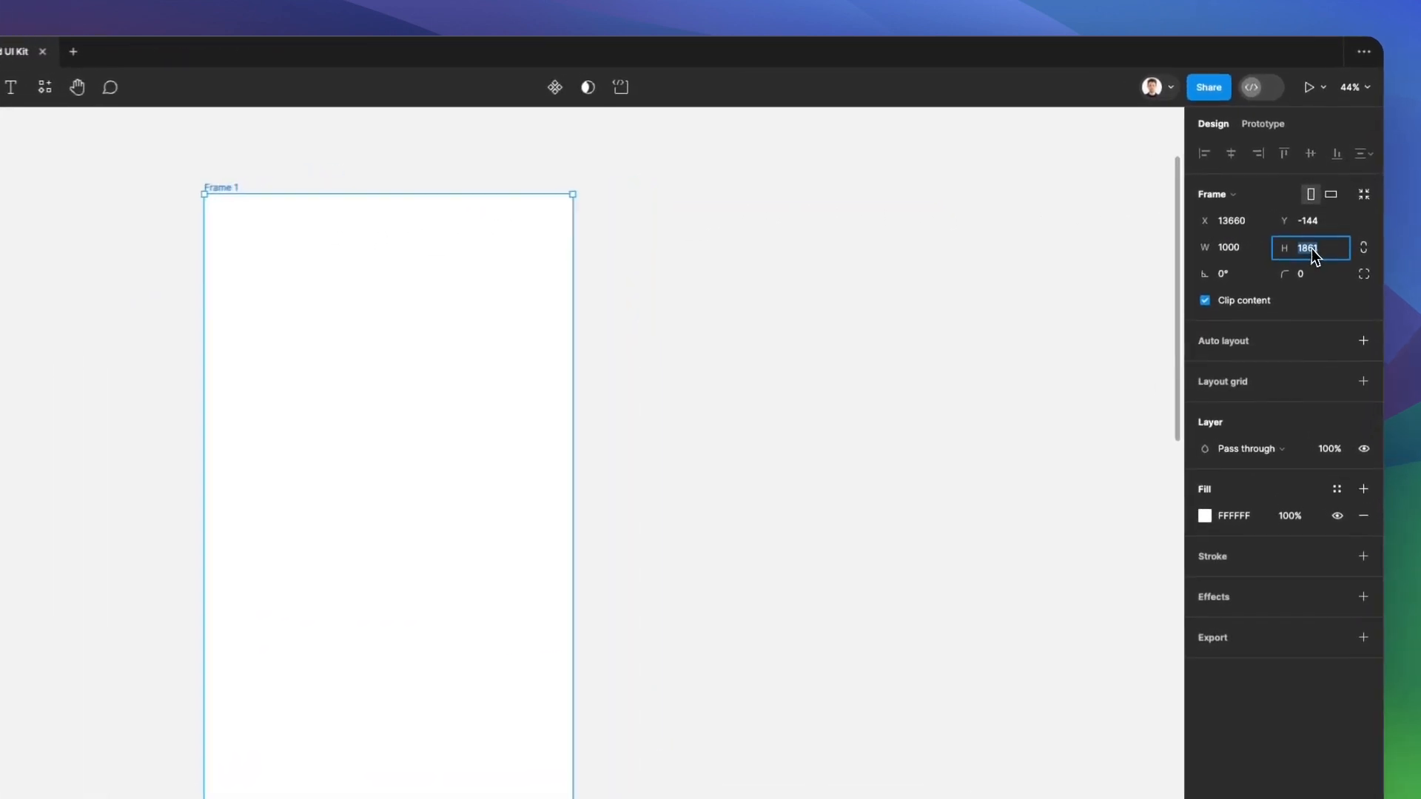
pyautogui.write('1000')
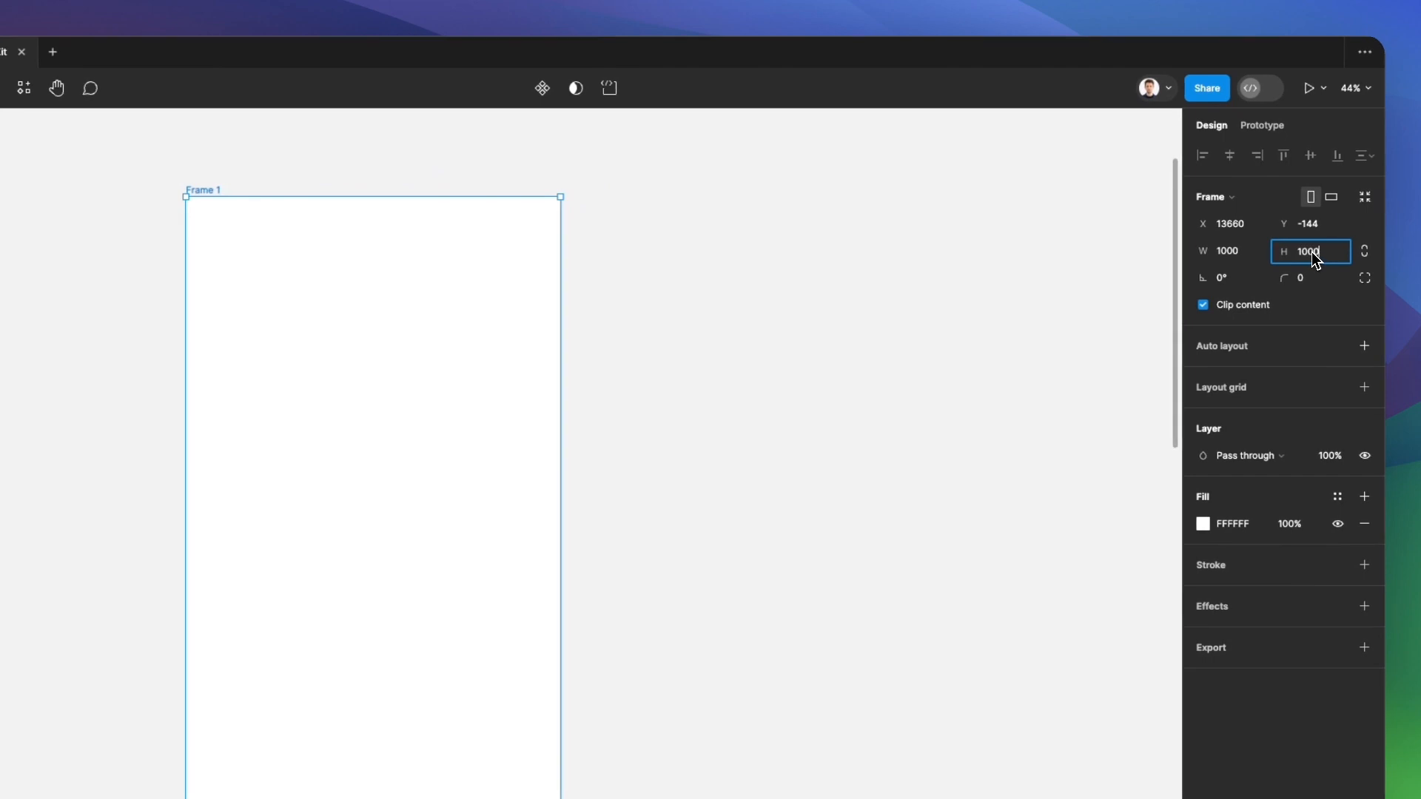
pyautogui.press('Return')
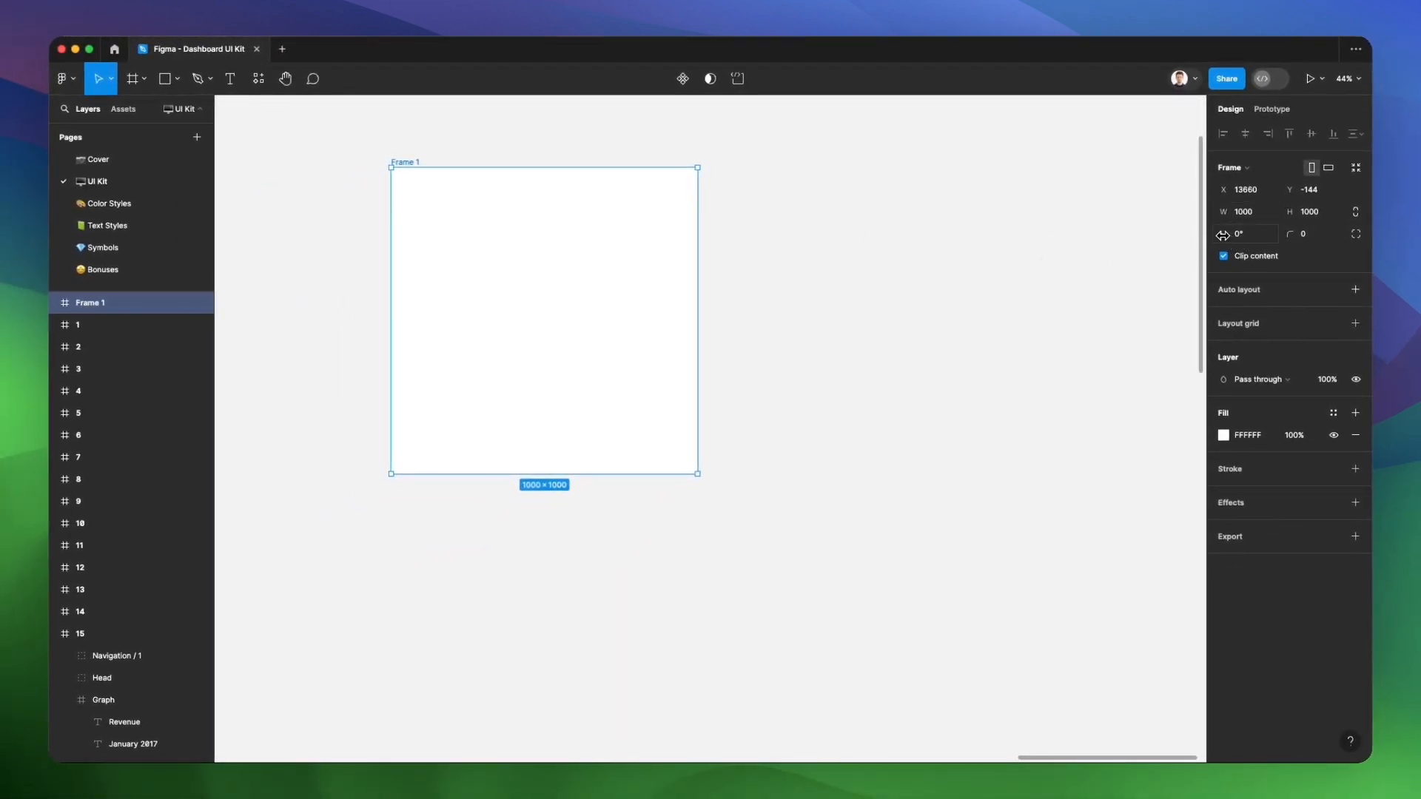
pyautogui.moveTo(1221, 234); pyautogui.dragTo(1259, 268)
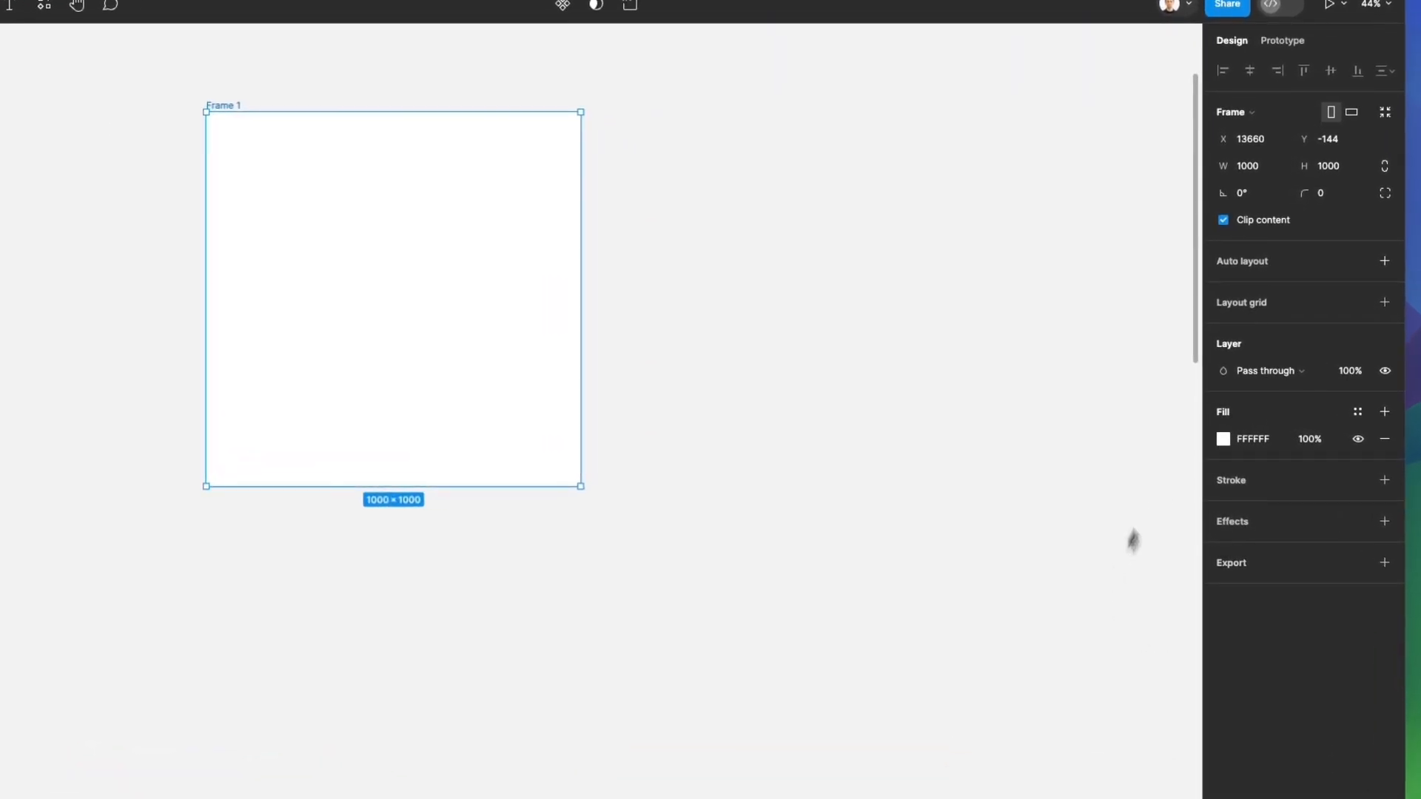
# Change the frame's solid fill to the purple 9205E8, with the colour picker placed beside the frame
pyautogui.click(1223, 439)
pyautogui.moveTo(1118, 351); pyautogui.dragTo(967, 177)
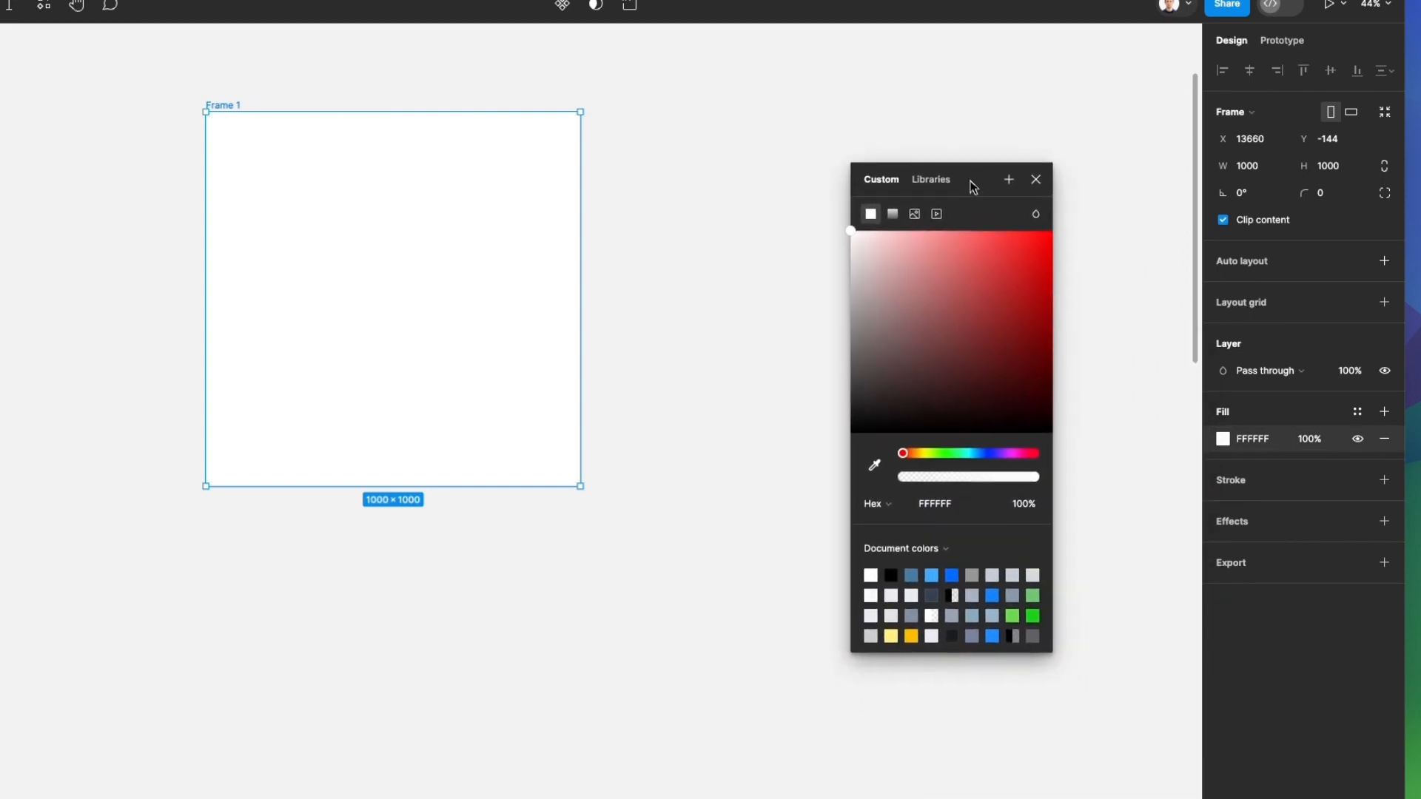
pyautogui.moveTo(868, 261); pyautogui.dragTo(1045, 247)
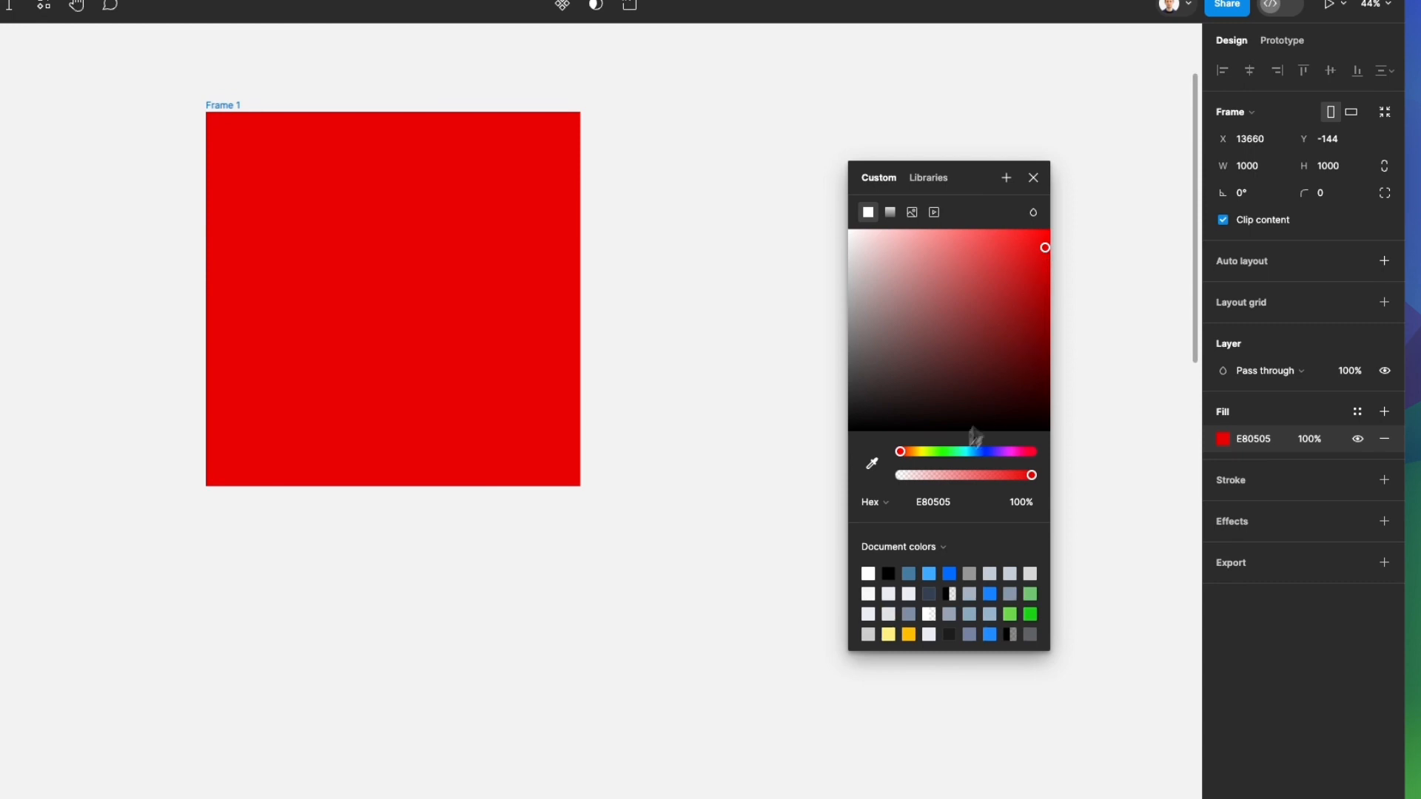
pyautogui.moveTo(919, 462); pyautogui.dragTo(1004, 456)
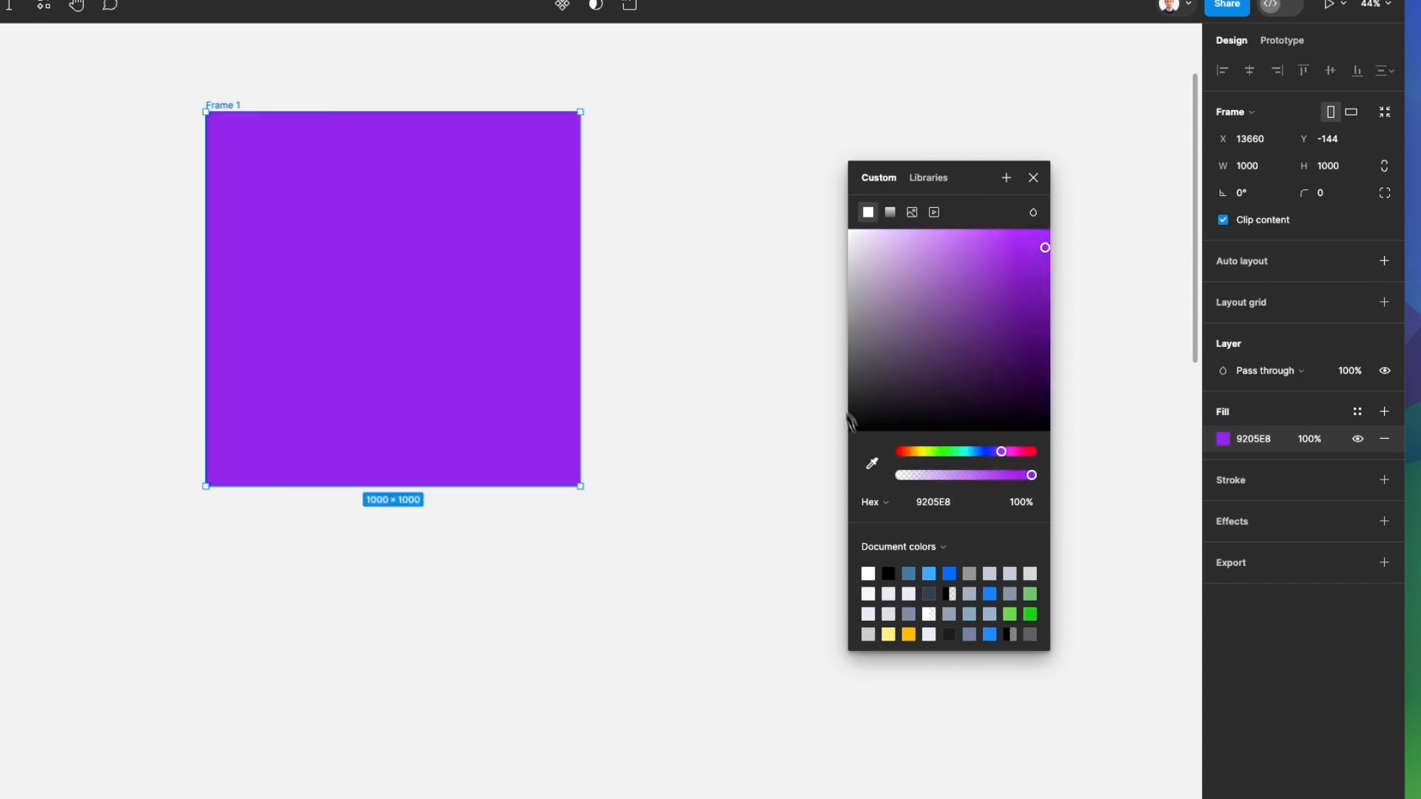
# Try a linear gradient fill from purple 9205E8 to blue 3300FF at 100% opacity, and return to the solid fill
pyautogui.click(891, 215)
pyautogui.click(1039, 287)
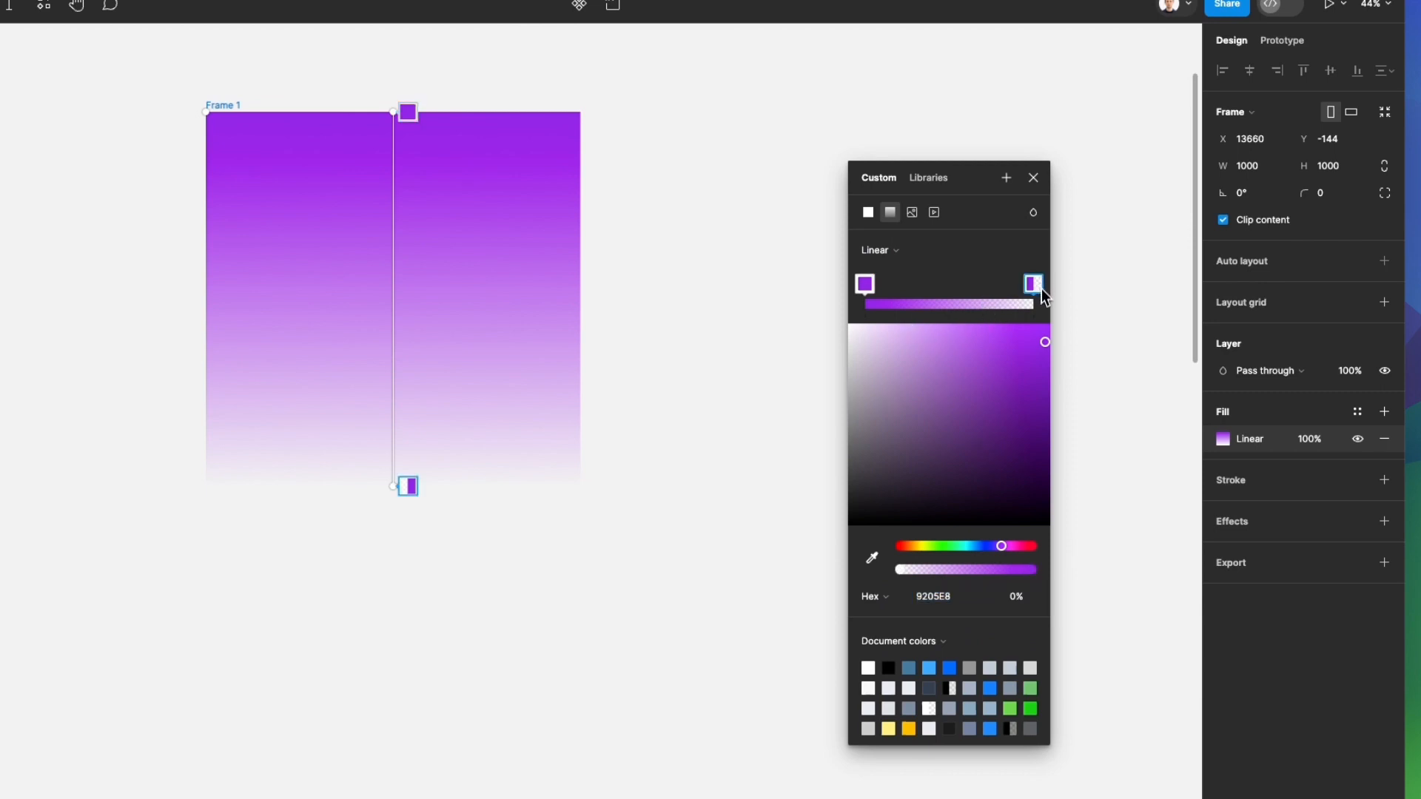
pyautogui.click(992, 548)
pyautogui.moveTo(979, 428); pyautogui.dragTo(1076, 316)
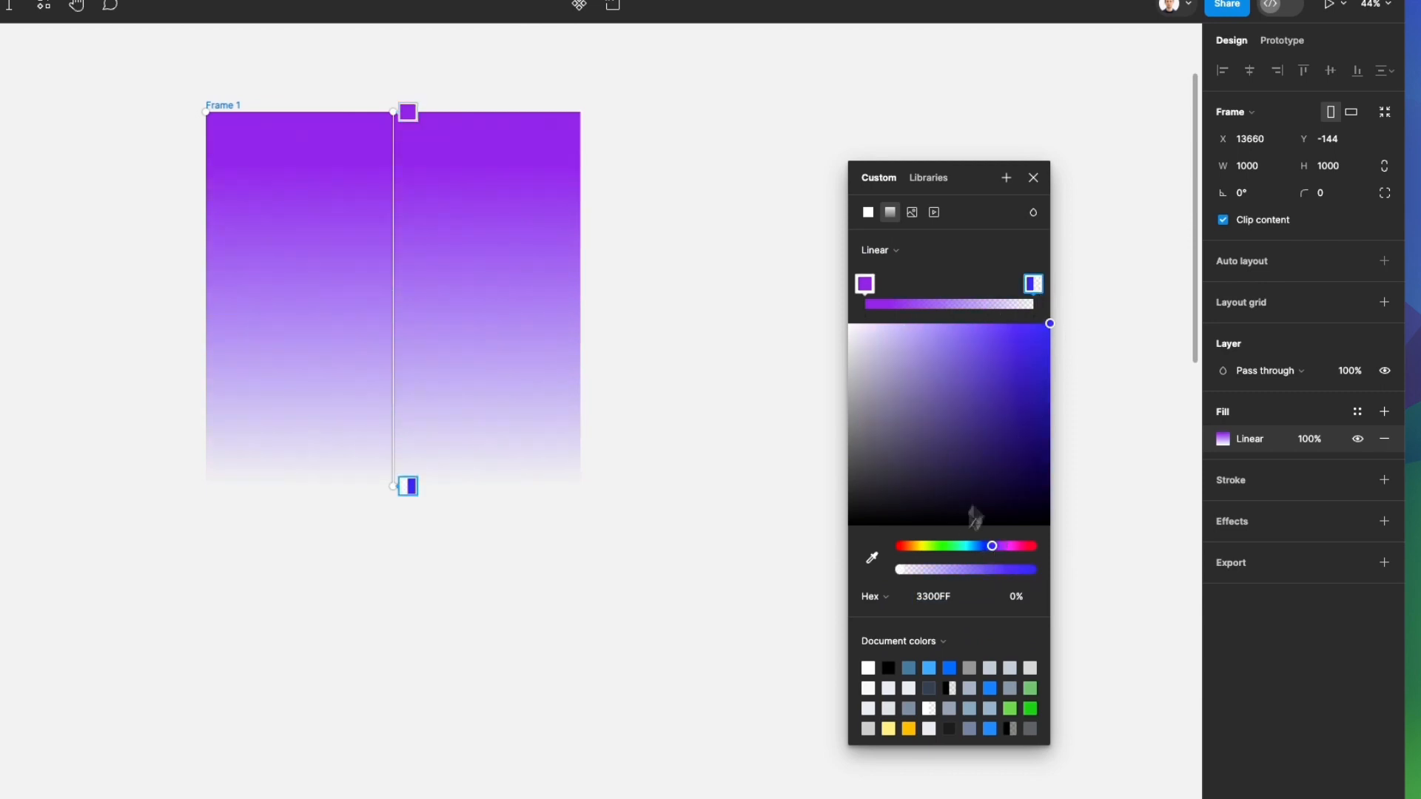
pyautogui.click(1035, 569)
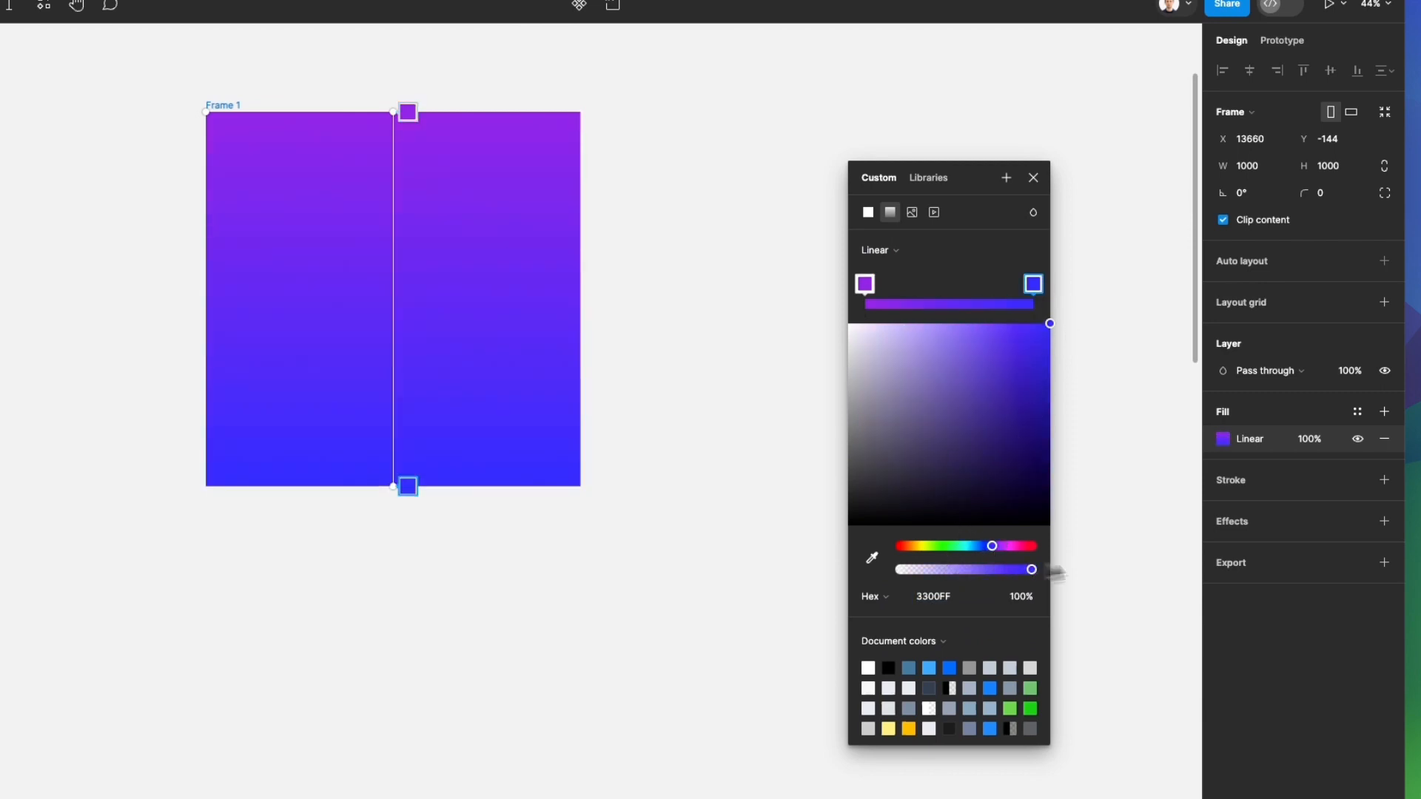
pyautogui.click(868, 213)
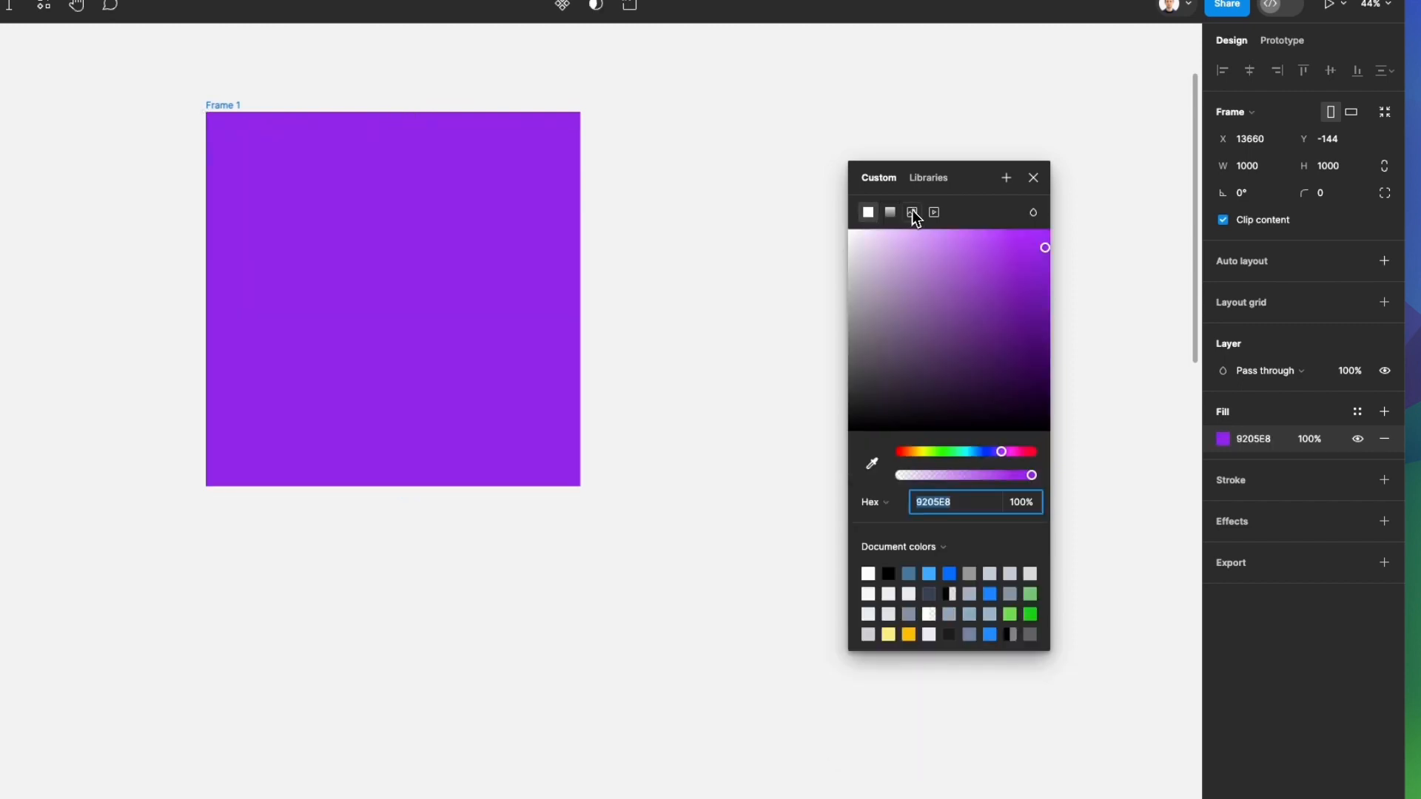
# Switch the frame's fill to an image and load Image To Pdf.jpg from the Desktop
pyautogui.click(914, 213)
pyautogui.moveTo(940, 339)
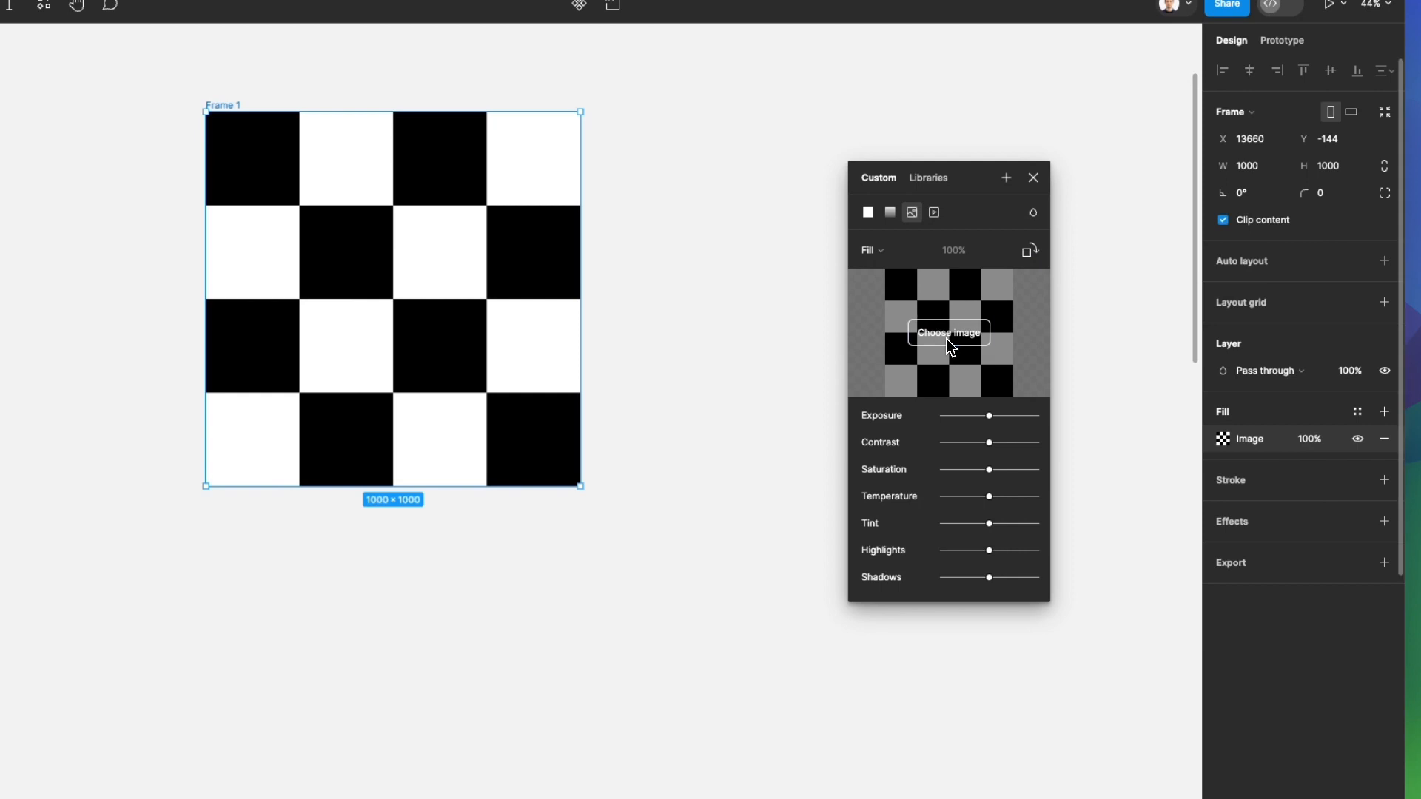
pyautogui.click(948, 334)
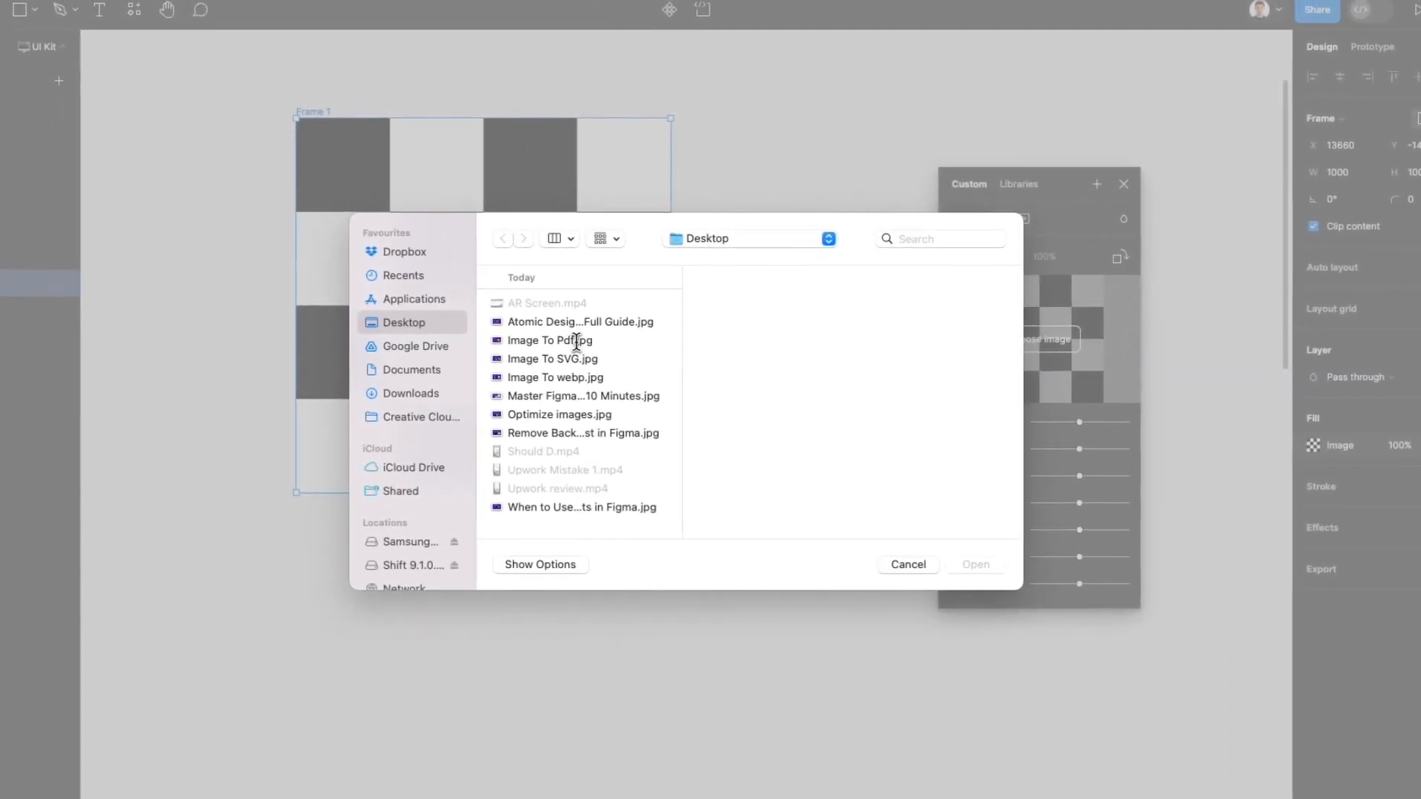
pyautogui.click(577, 339)
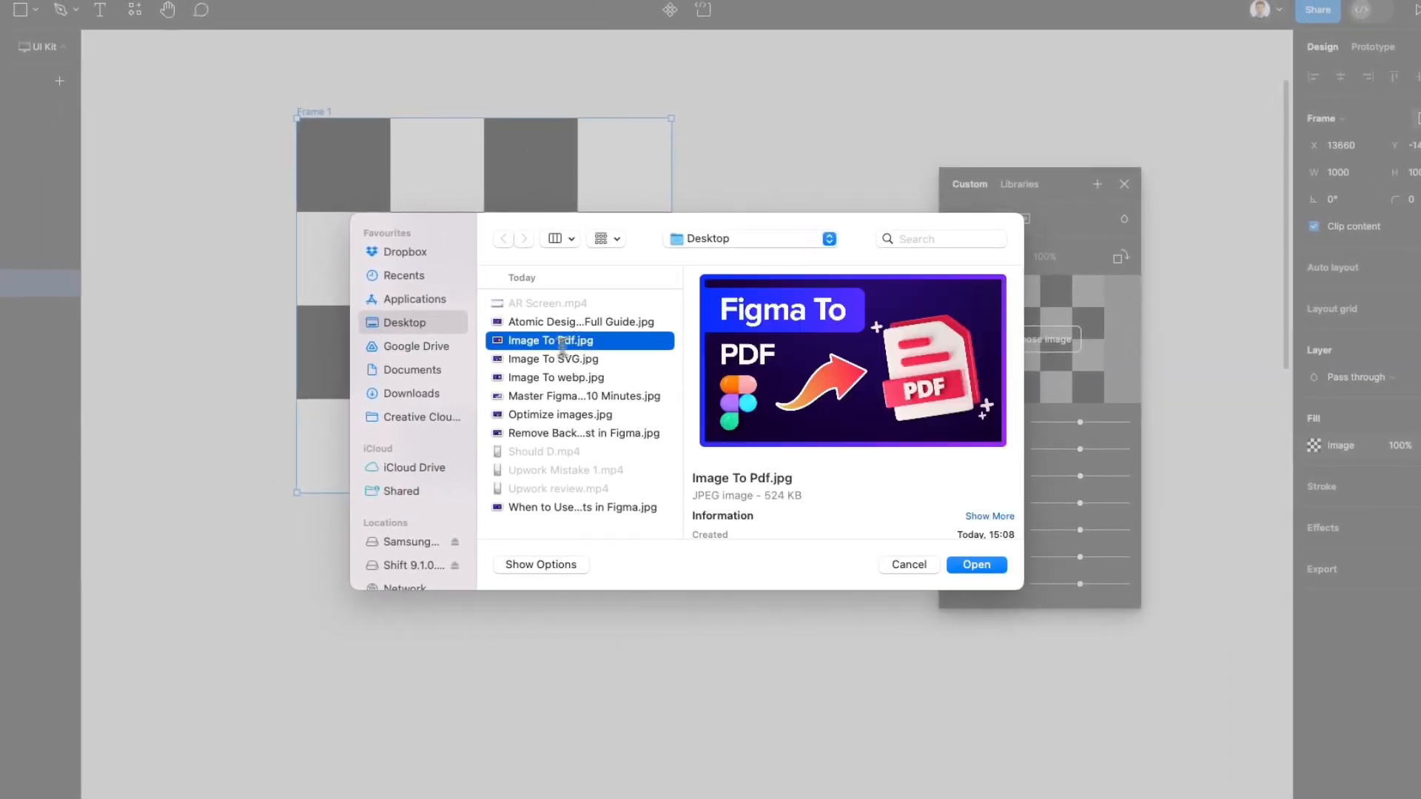
pyautogui.click(976, 565)
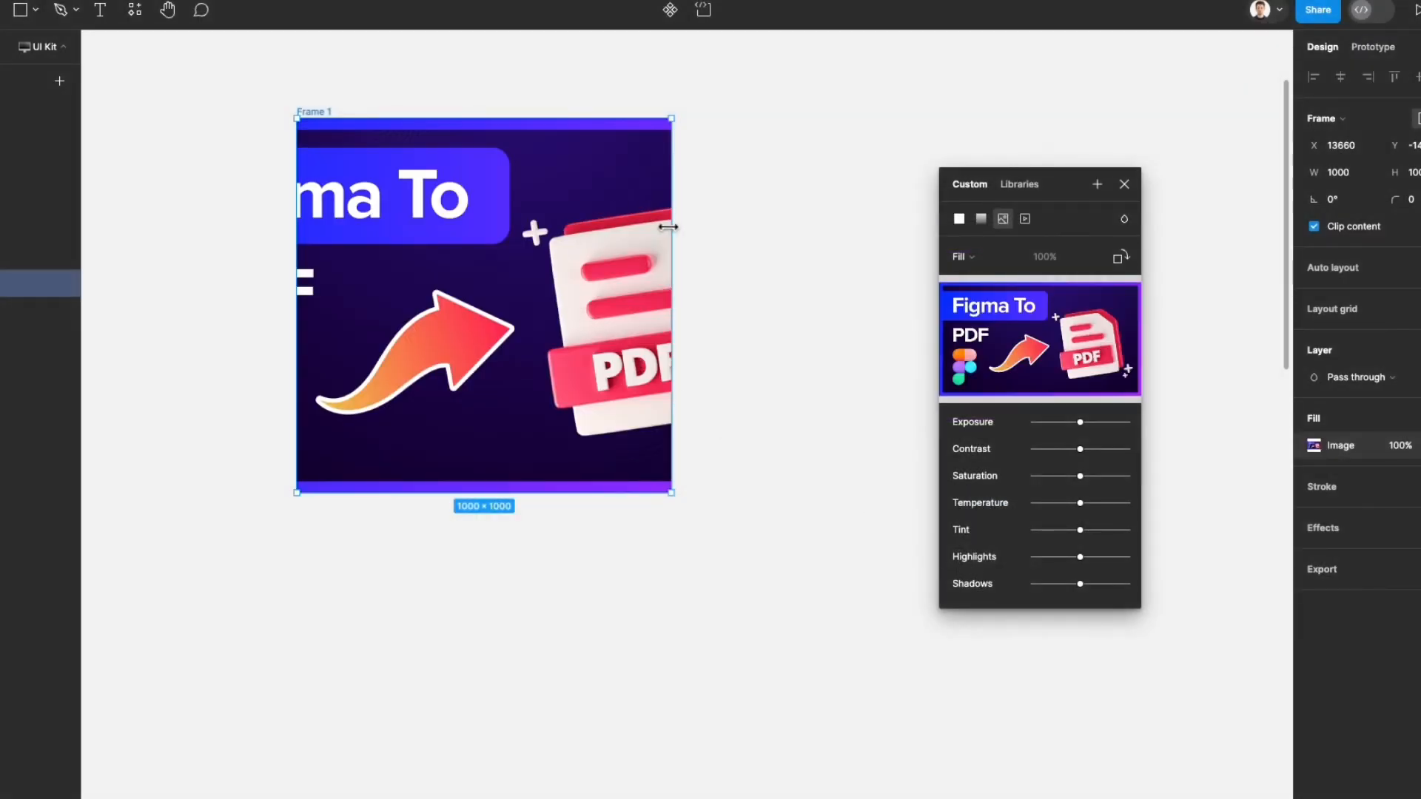
# Widen the image-filled frame to about 1777.78 × 1000 to fit the whole picture
pyautogui.moveTo(671, 226); pyautogui.dragTo(965, 226)
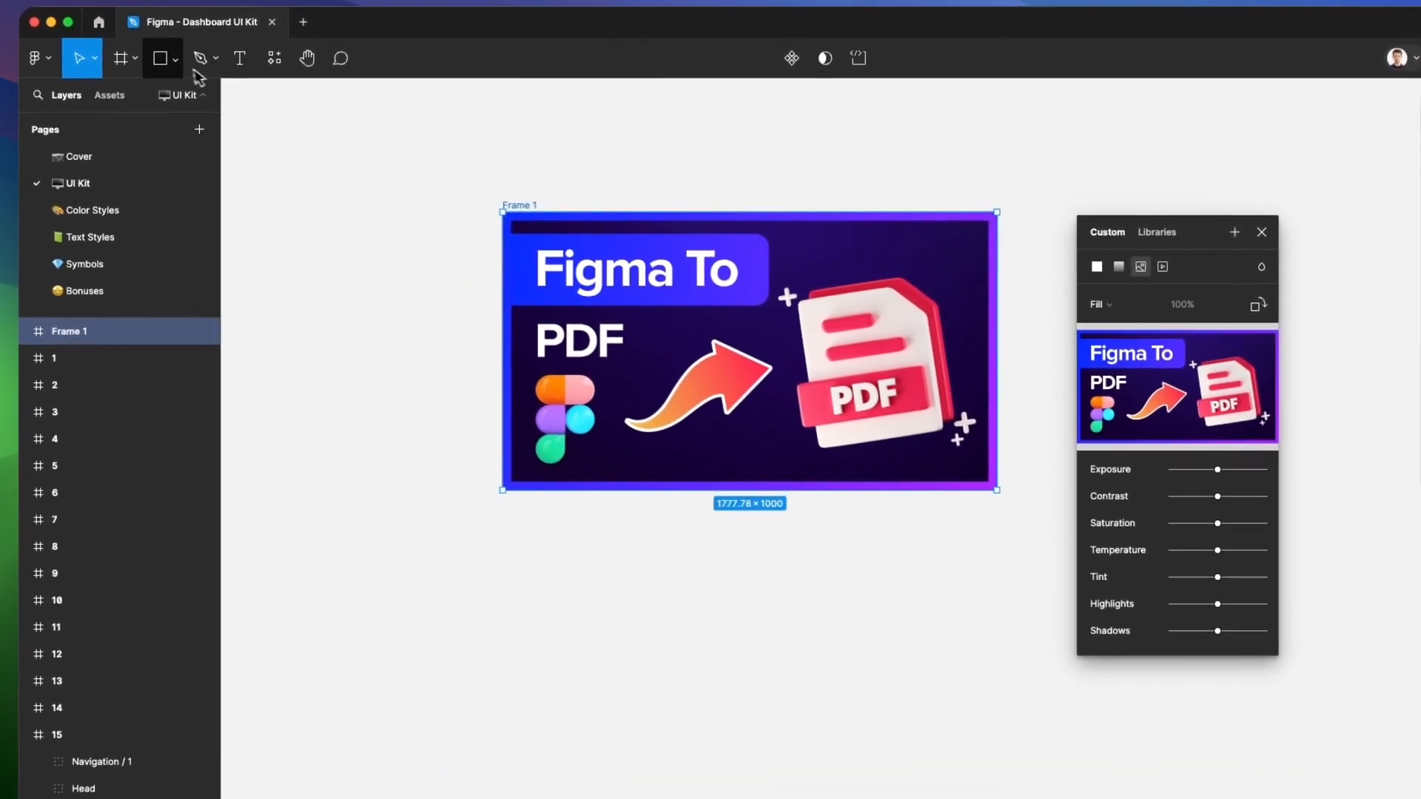
# Draw a rectangle about 901 × 858 on the canvas below the image frame
pyautogui.click(177, 79)
pyautogui.click(157, 109)
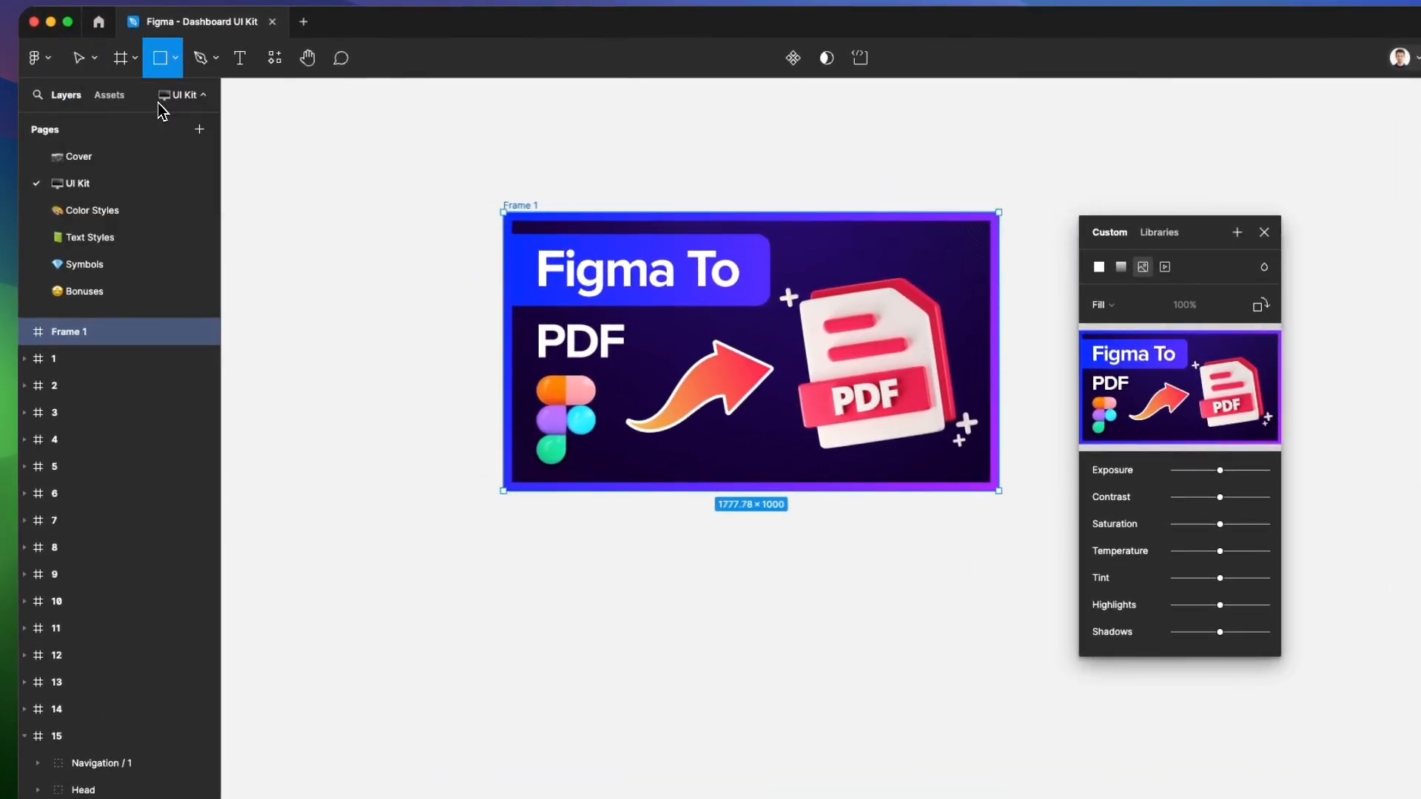
pyautogui.moveTo(425, 553); pyautogui.dragTo(710, 798)
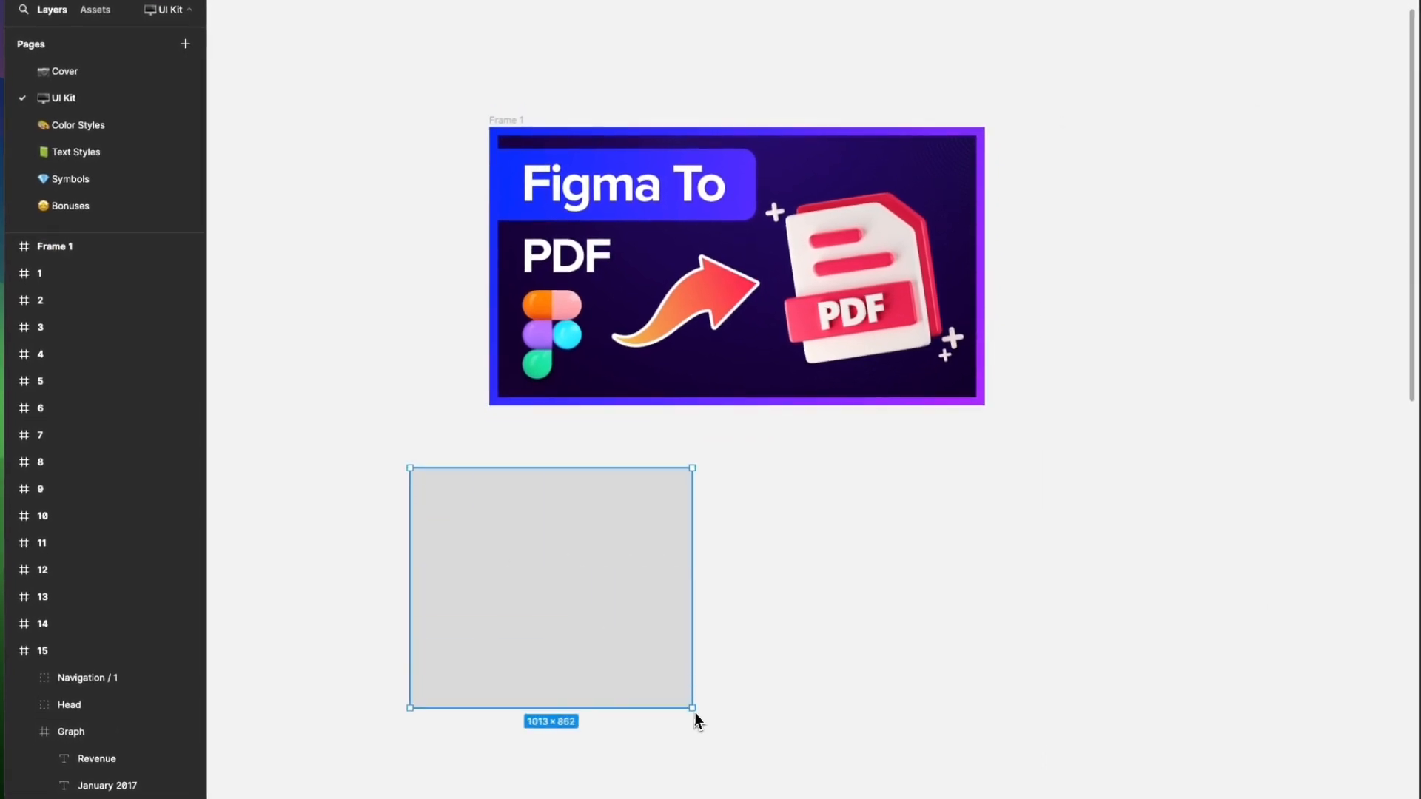
pyautogui.moveTo(696, 722); pyautogui.dragTo(661, 706)
pyautogui.scroll(-3, 670, 573)
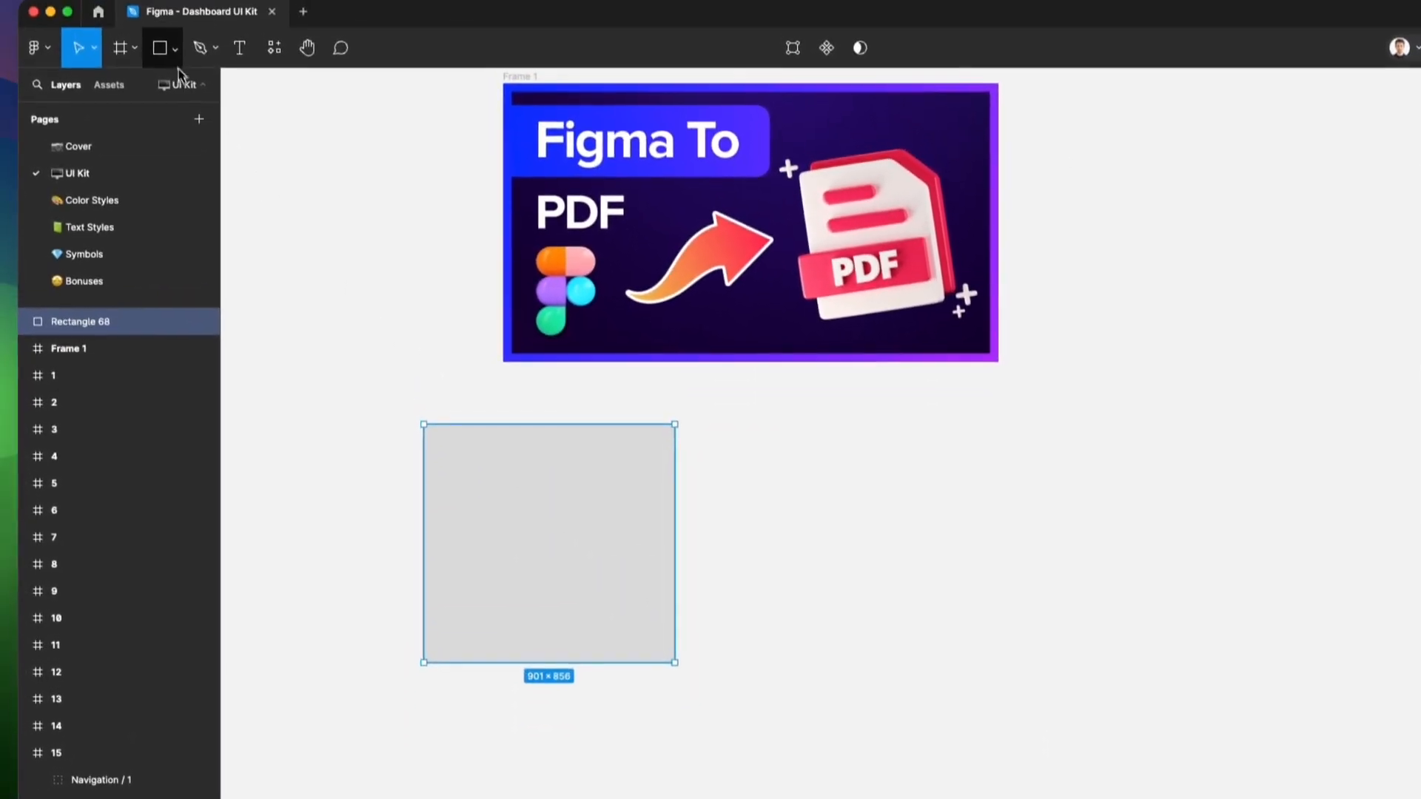
# Draw a diagonal line about 904 long, rising beside the grey rectangle
pyautogui.click(162, 0)
pyautogui.click(148, 46)
pyautogui.moveTo(723, 561); pyautogui.dragTo(925, 412)
# Draw a circle about 729 × 729 with the Ellipse tool, beside the diagonal line
pyautogui.click(155, 53)
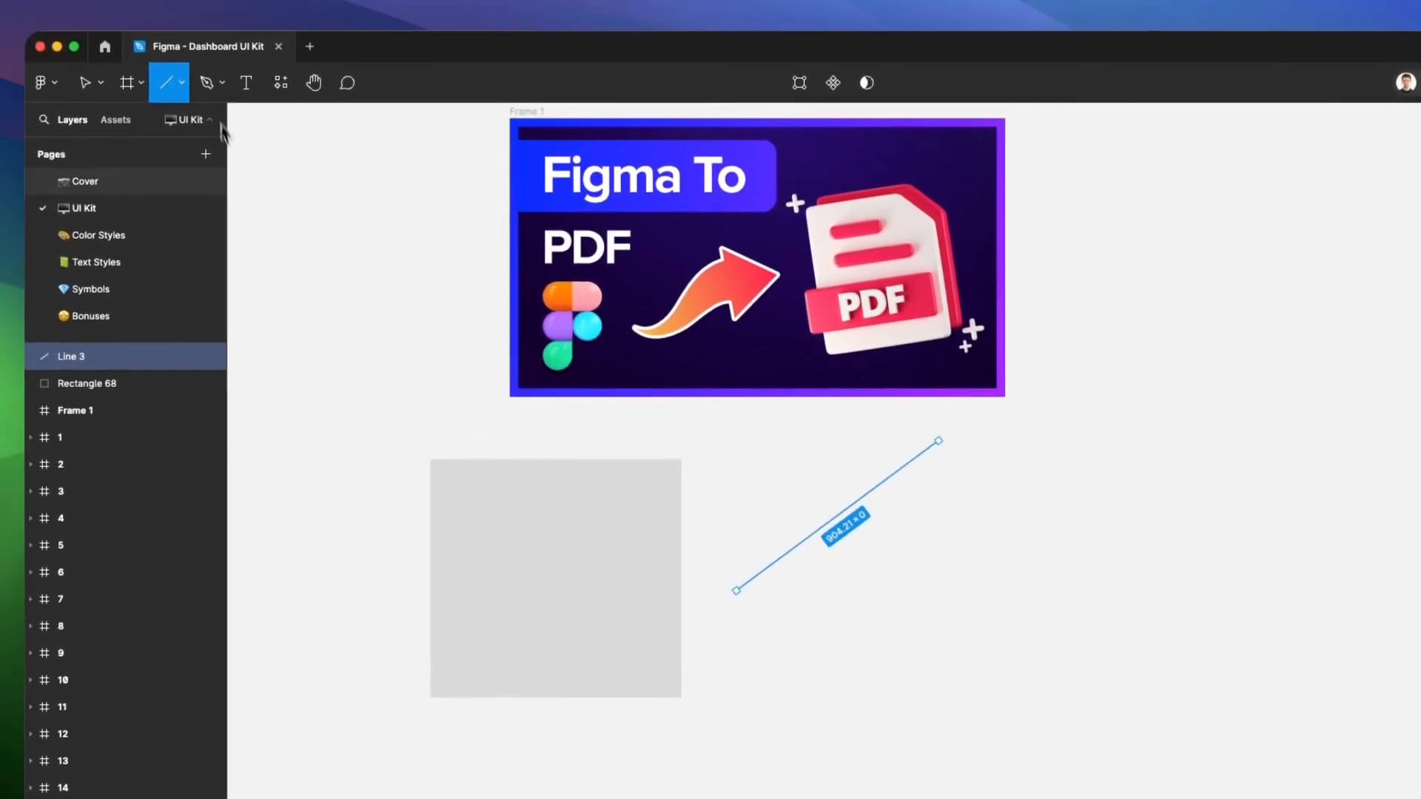
pyautogui.click(181, 82)
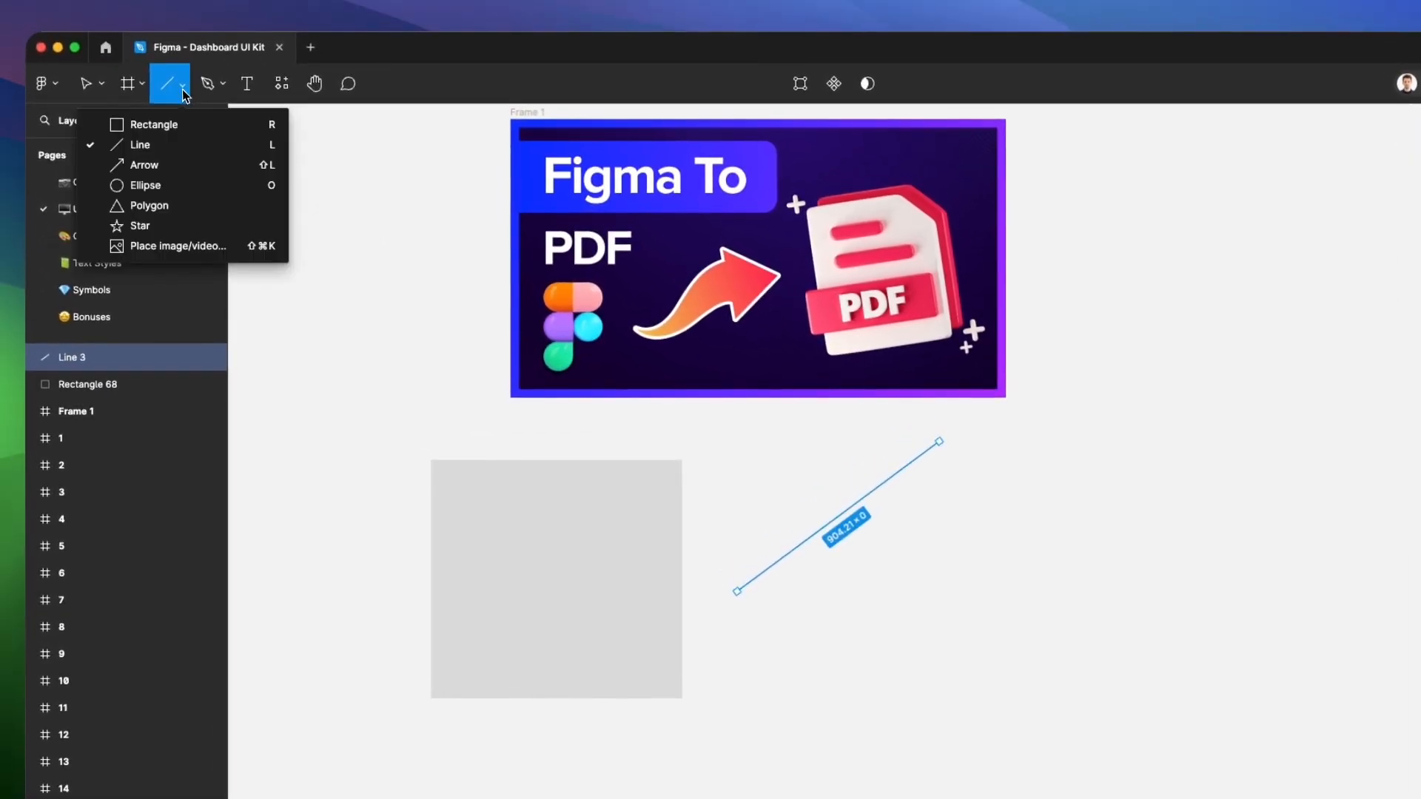
pyautogui.click(177, 182)
pyautogui.moveTo(852, 478); pyautogui.dragTo(1040, 663)
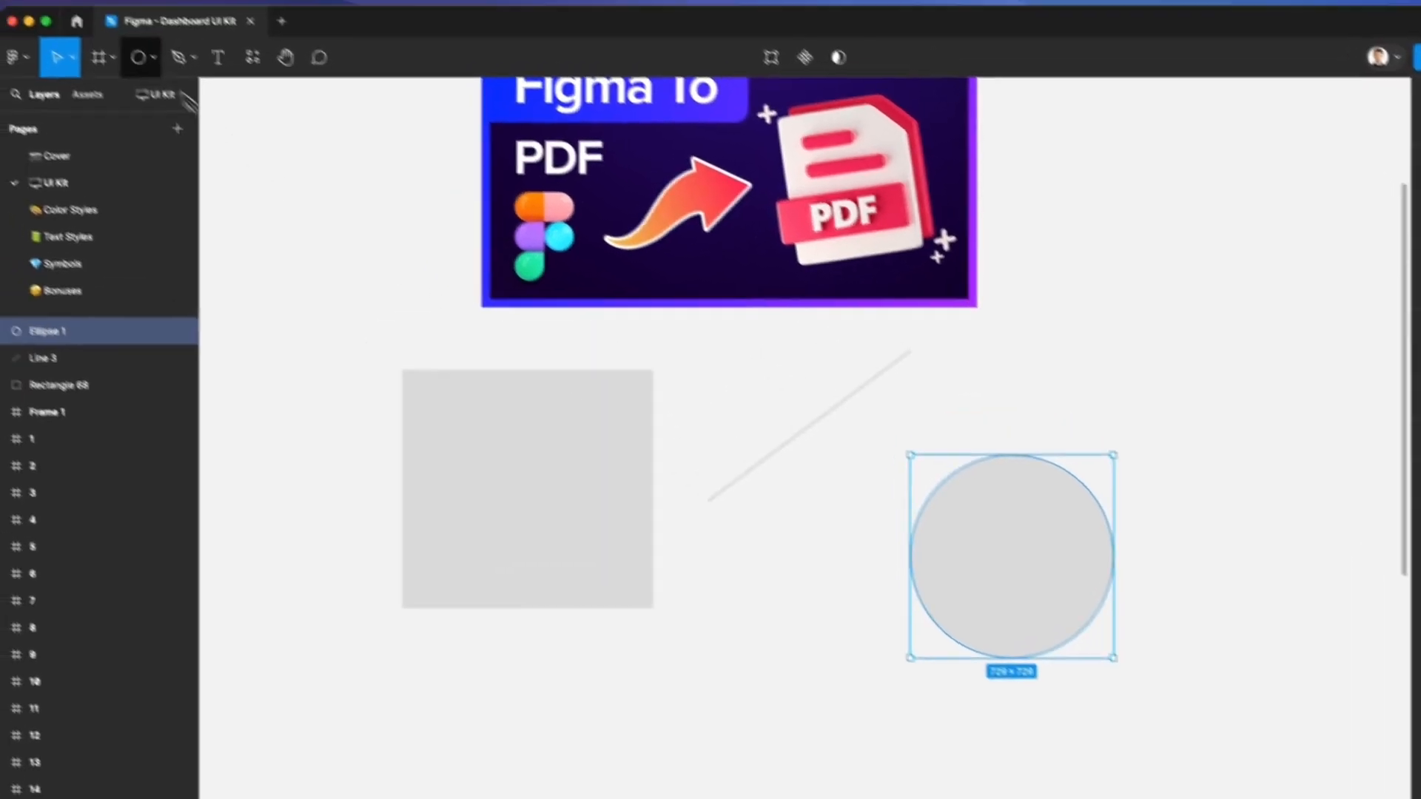
# Draw a closed, curved four-sided blob about 1353 × 1036 with the Pen tool, in the empty canvas beyond the image frame
pyautogui.click(185, 83)
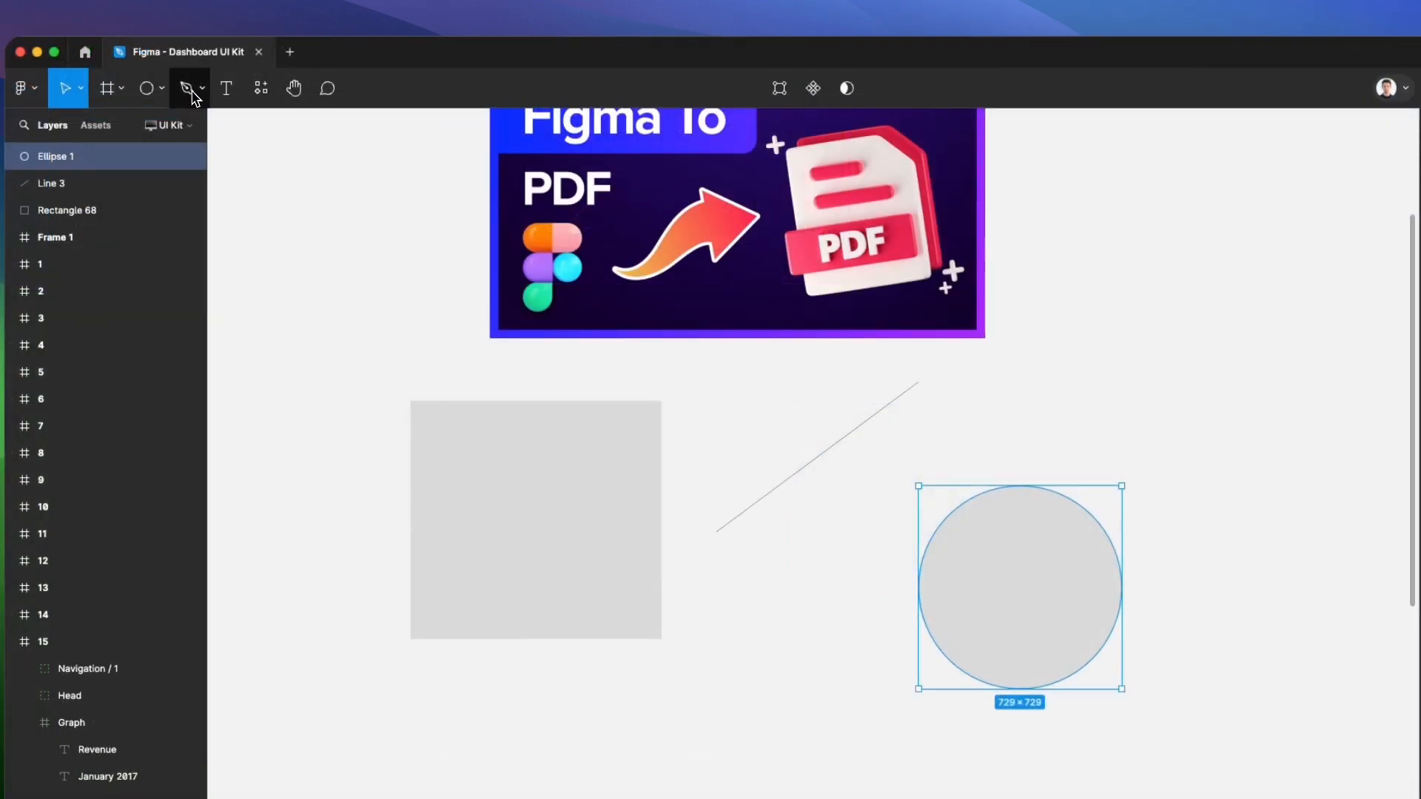
pyautogui.click(187, 89)
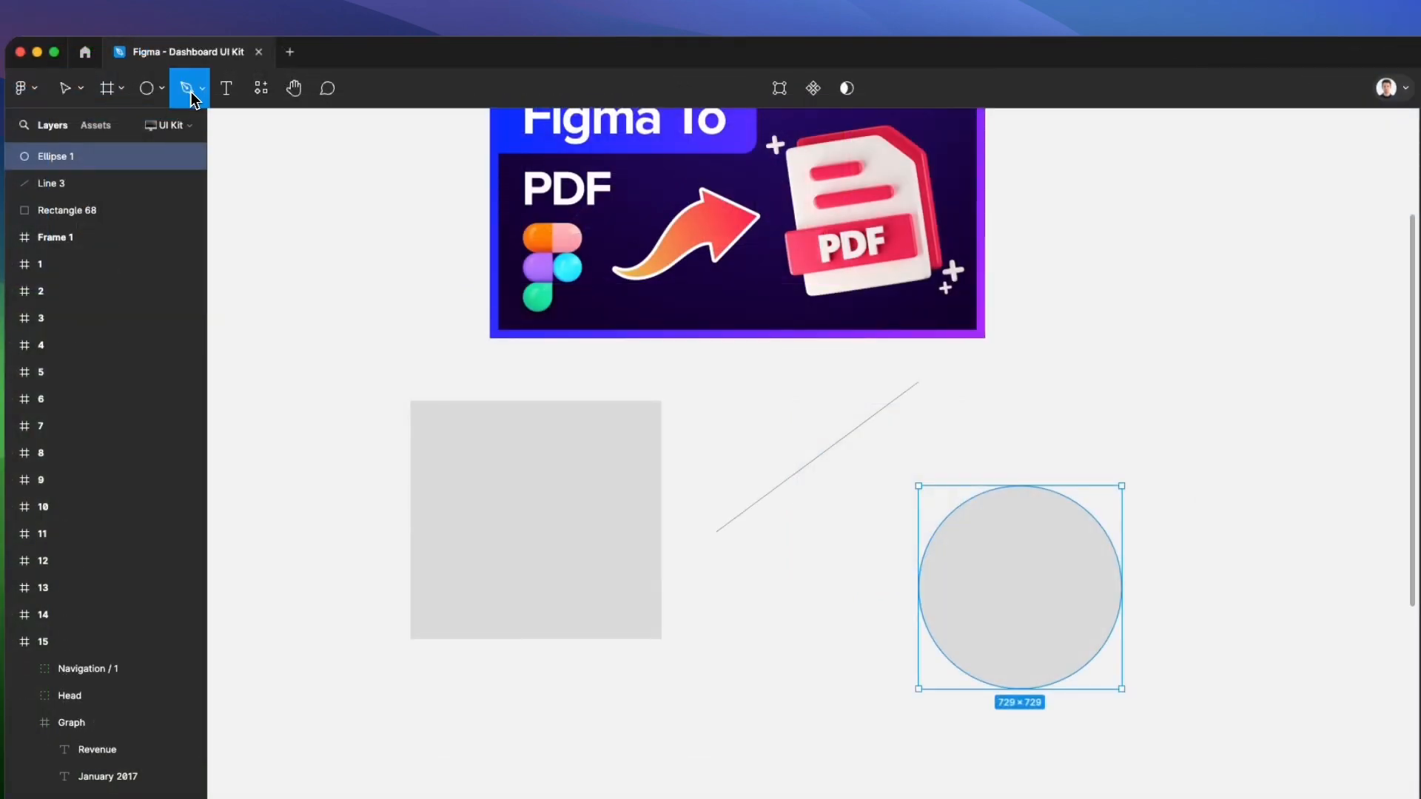
pyautogui.hscroll(10, 701, 240)
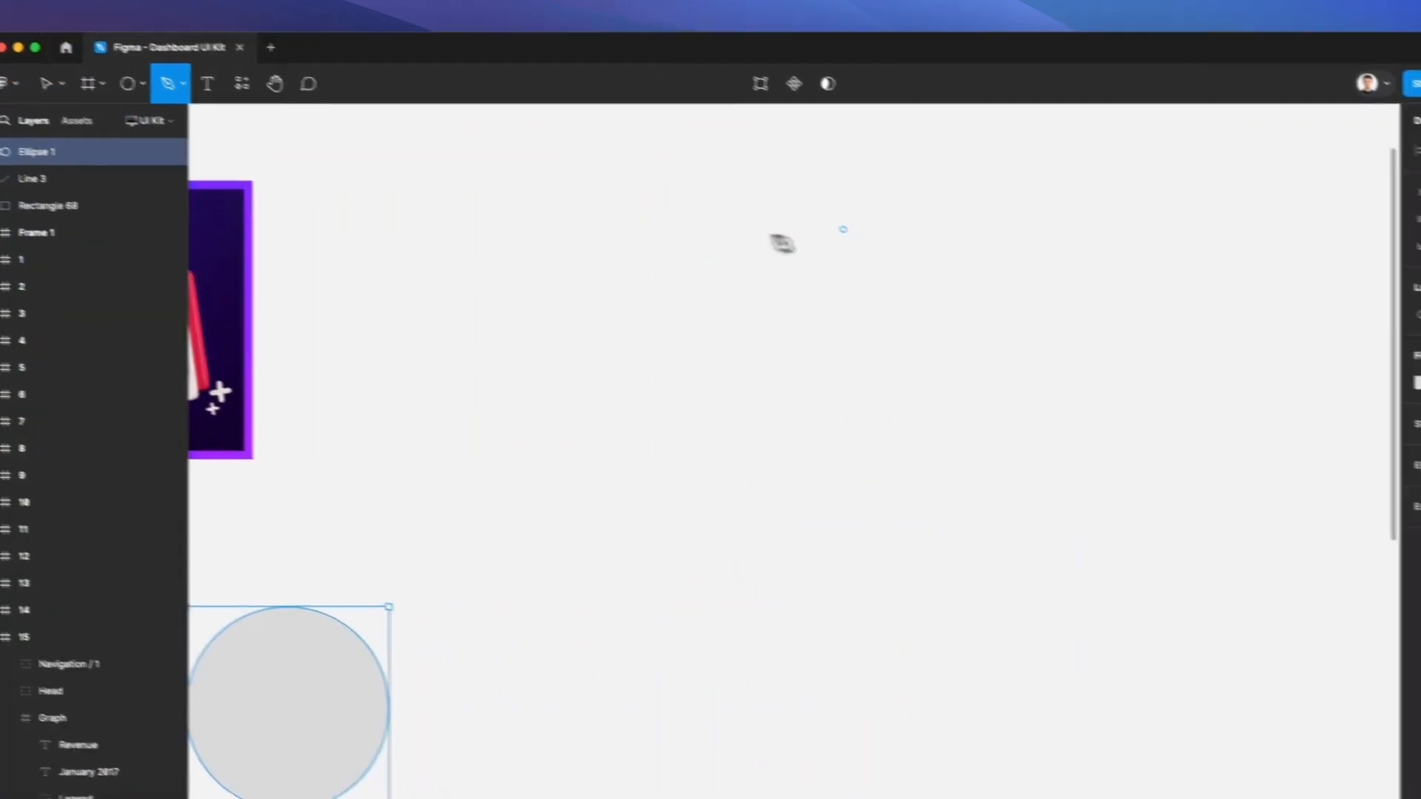
pyautogui.click(758, 215)
pyautogui.moveTo(522, 240); pyautogui.dragTo(506, 338)
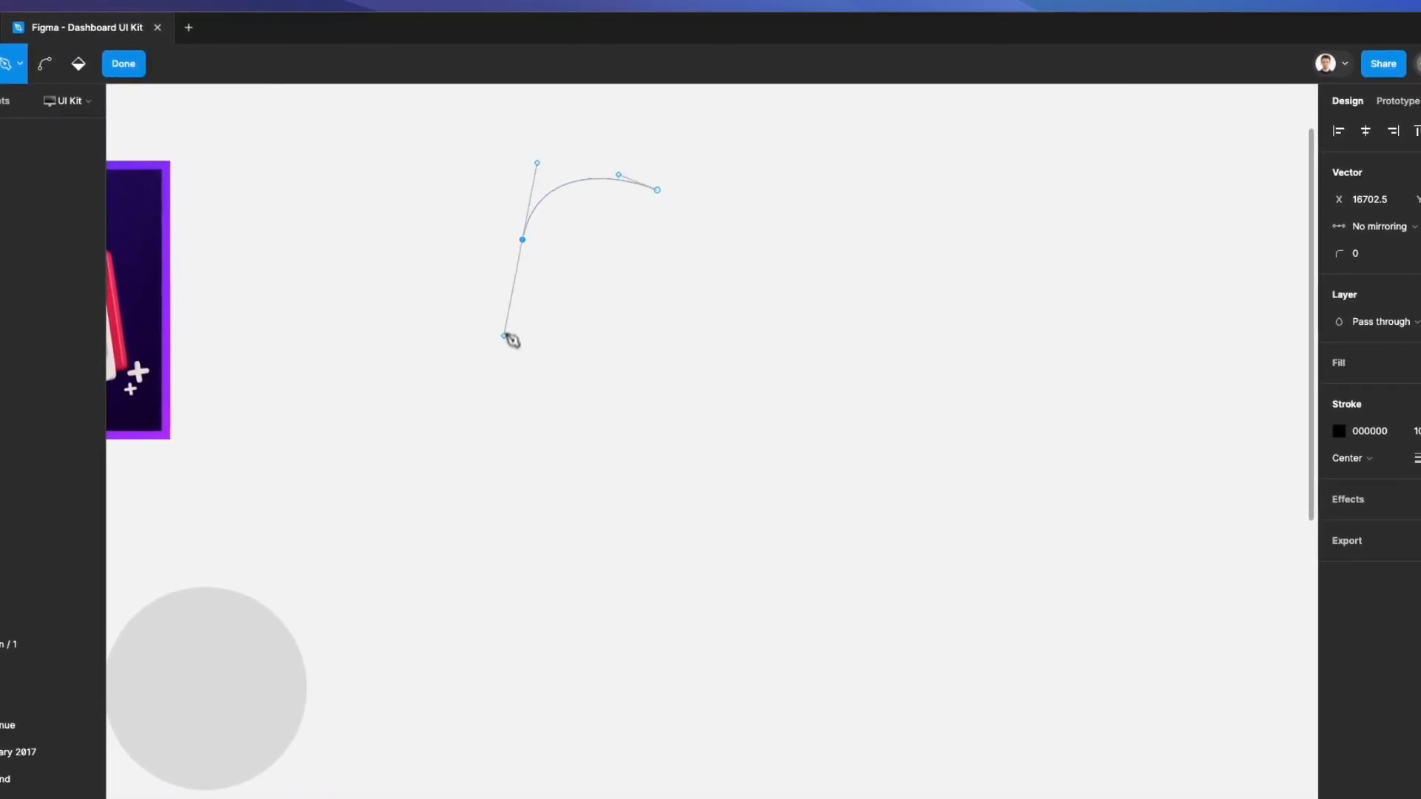
pyautogui.moveTo(609, 465); pyautogui.dragTo(762, 466)
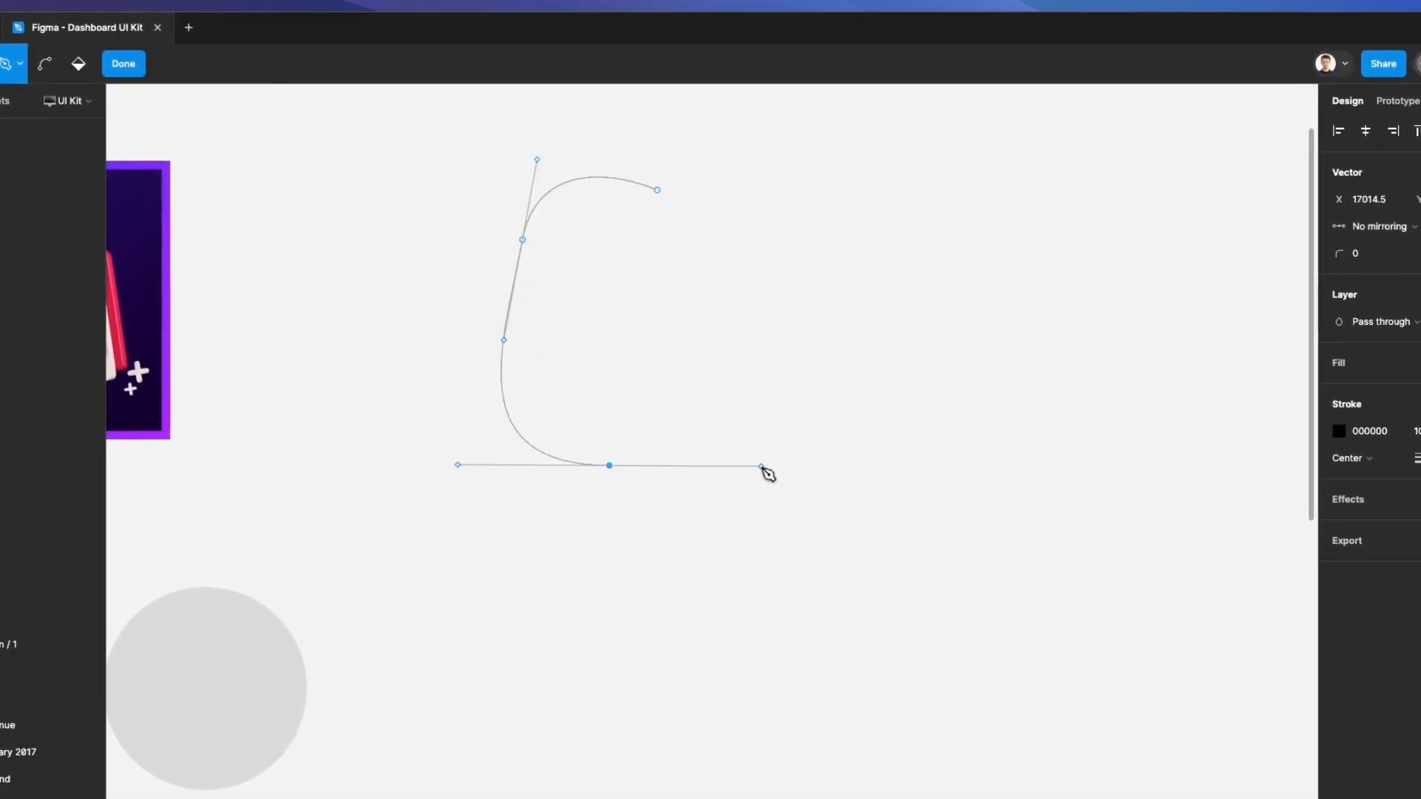
pyautogui.moveTo(872, 349); pyautogui.dragTo(910, 229)
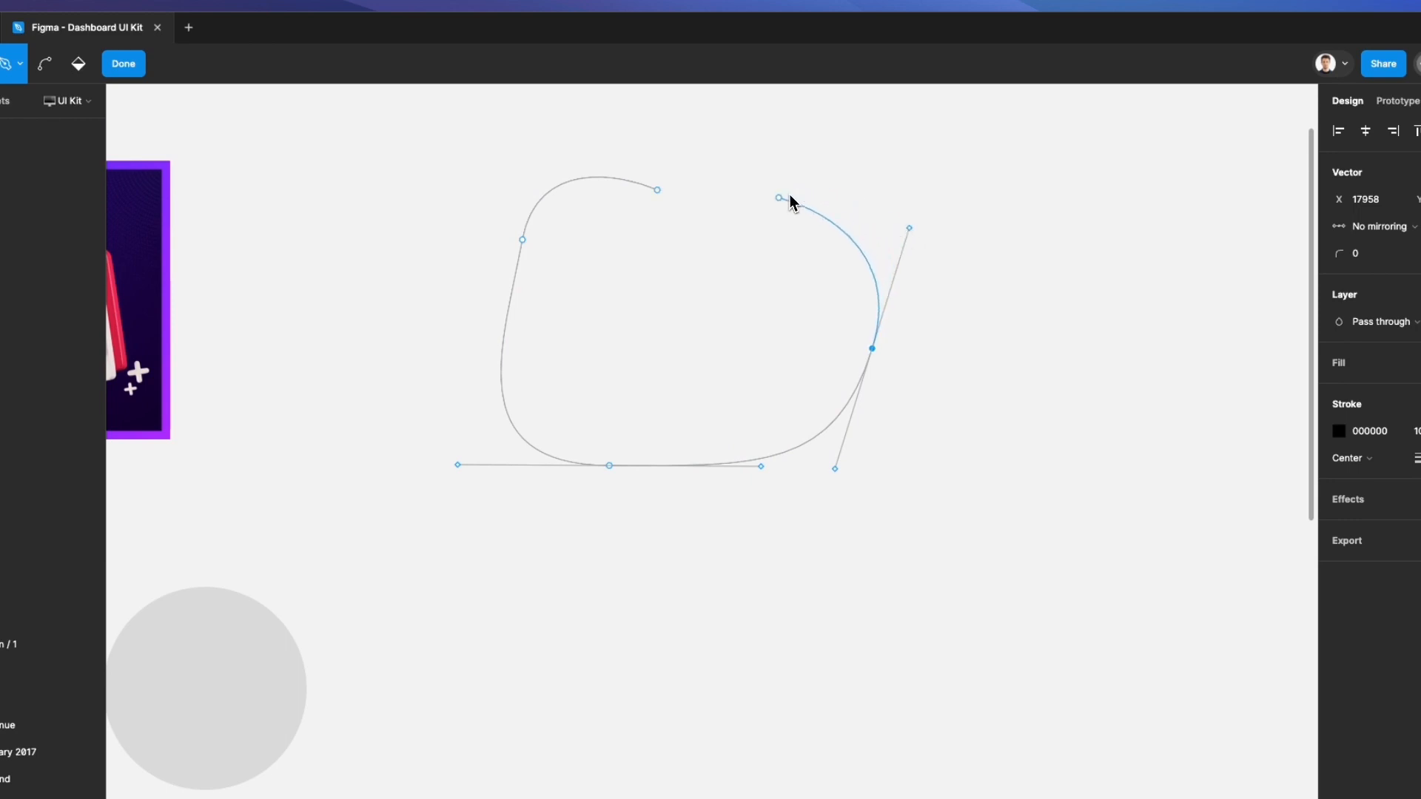
pyautogui.moveTo(657, 190); pyautogui.dragTo(553, 164)
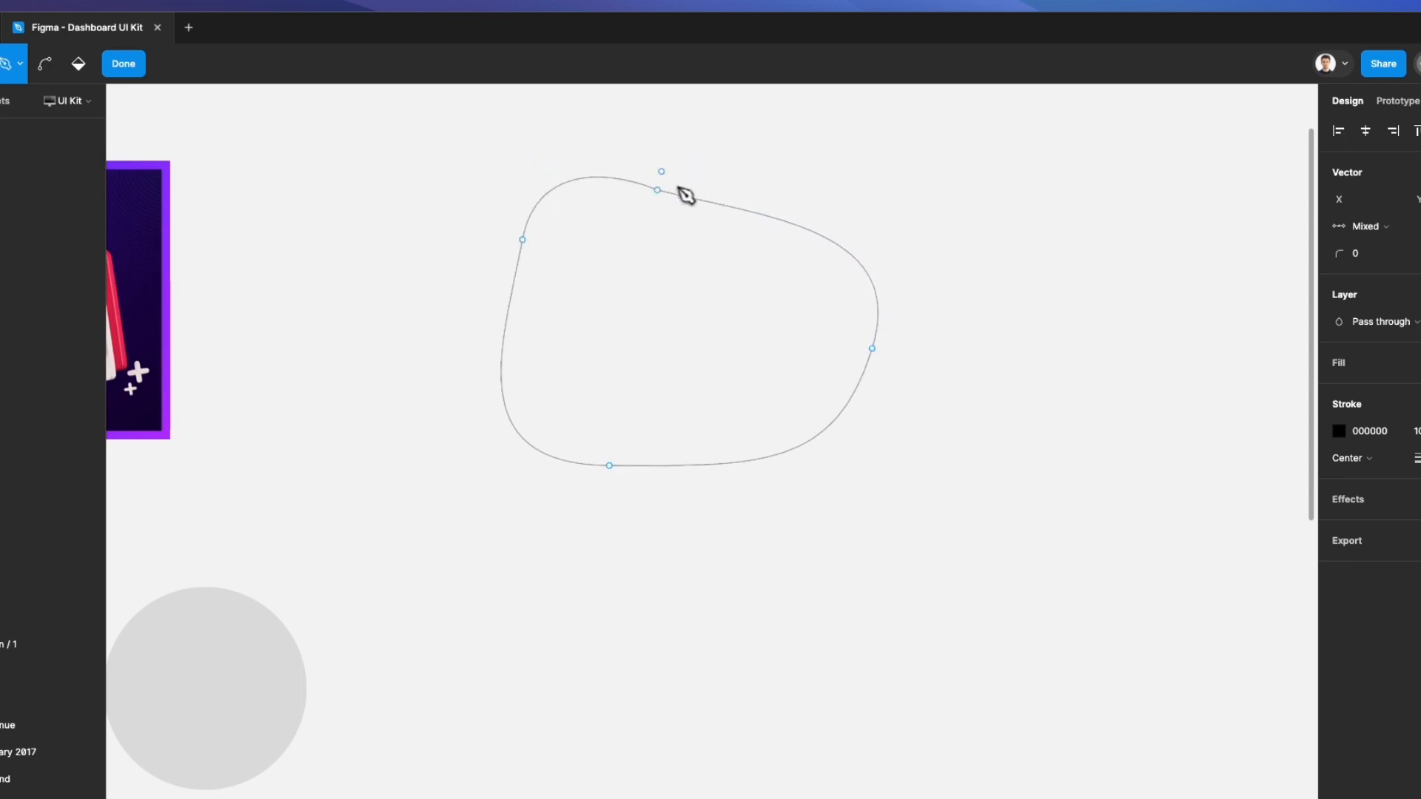
pyautogui.press('Escape')
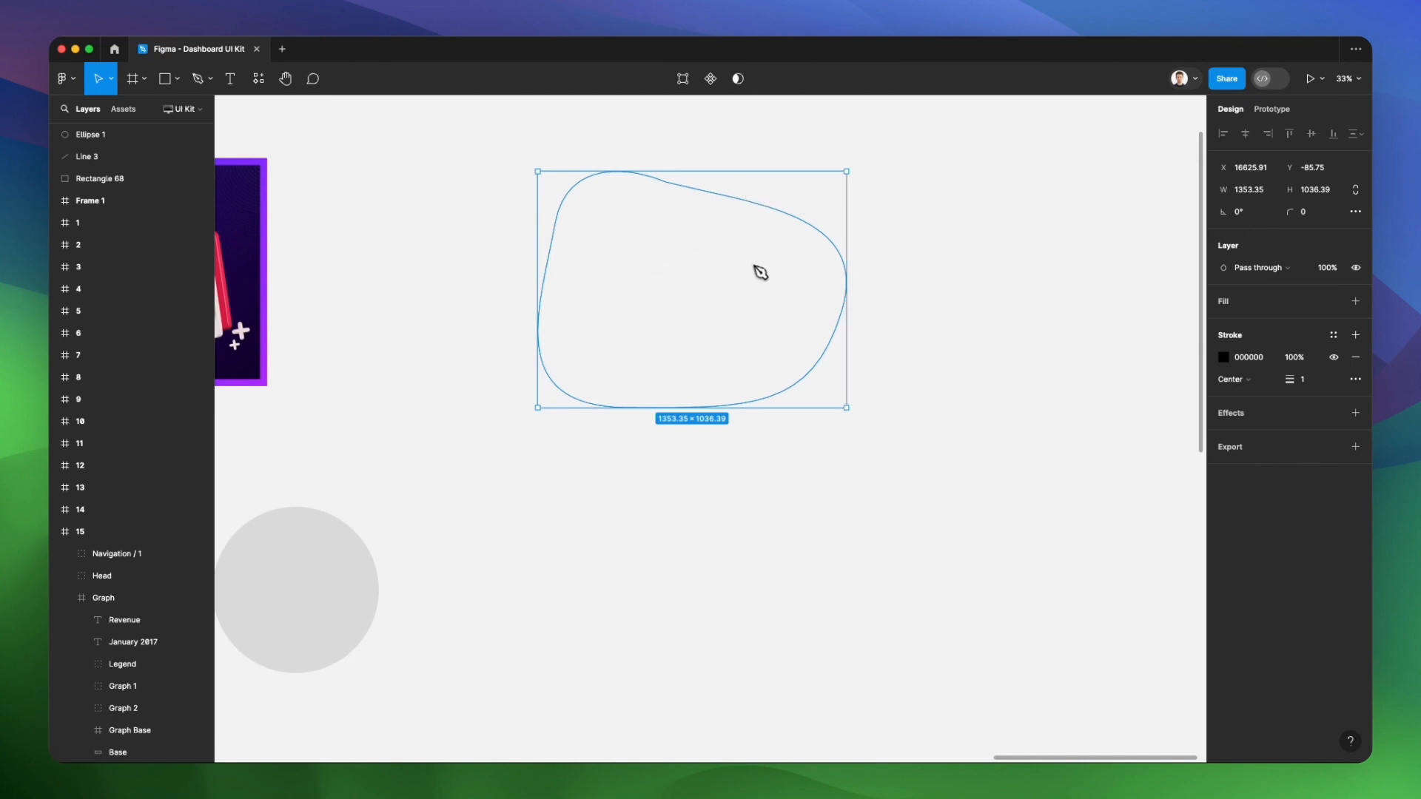
# Add a D9D9D9 fill to the pen-drawn blob and open its stroke weight for editing
pyautogui.click(1355, 301)
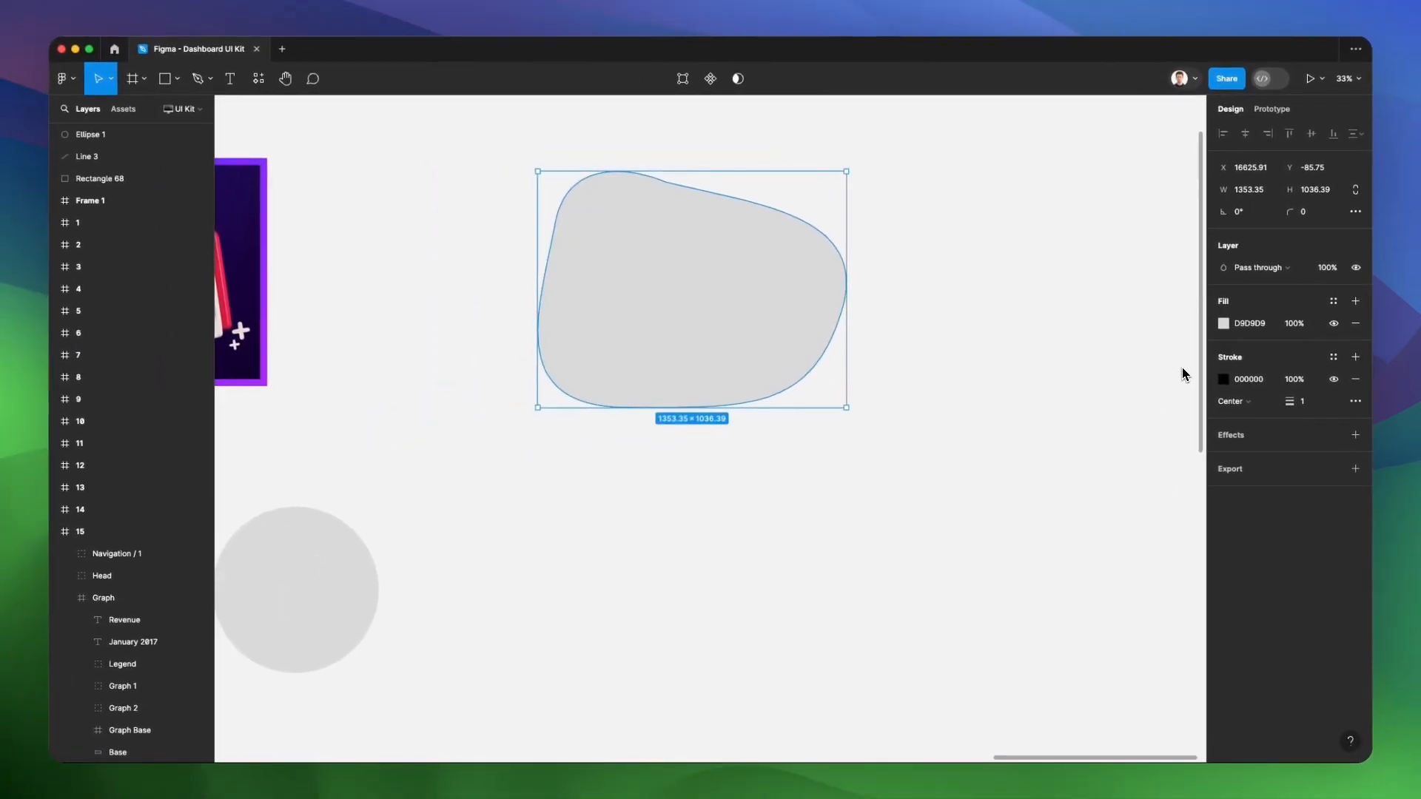
pyautogui.click(1304, 396)
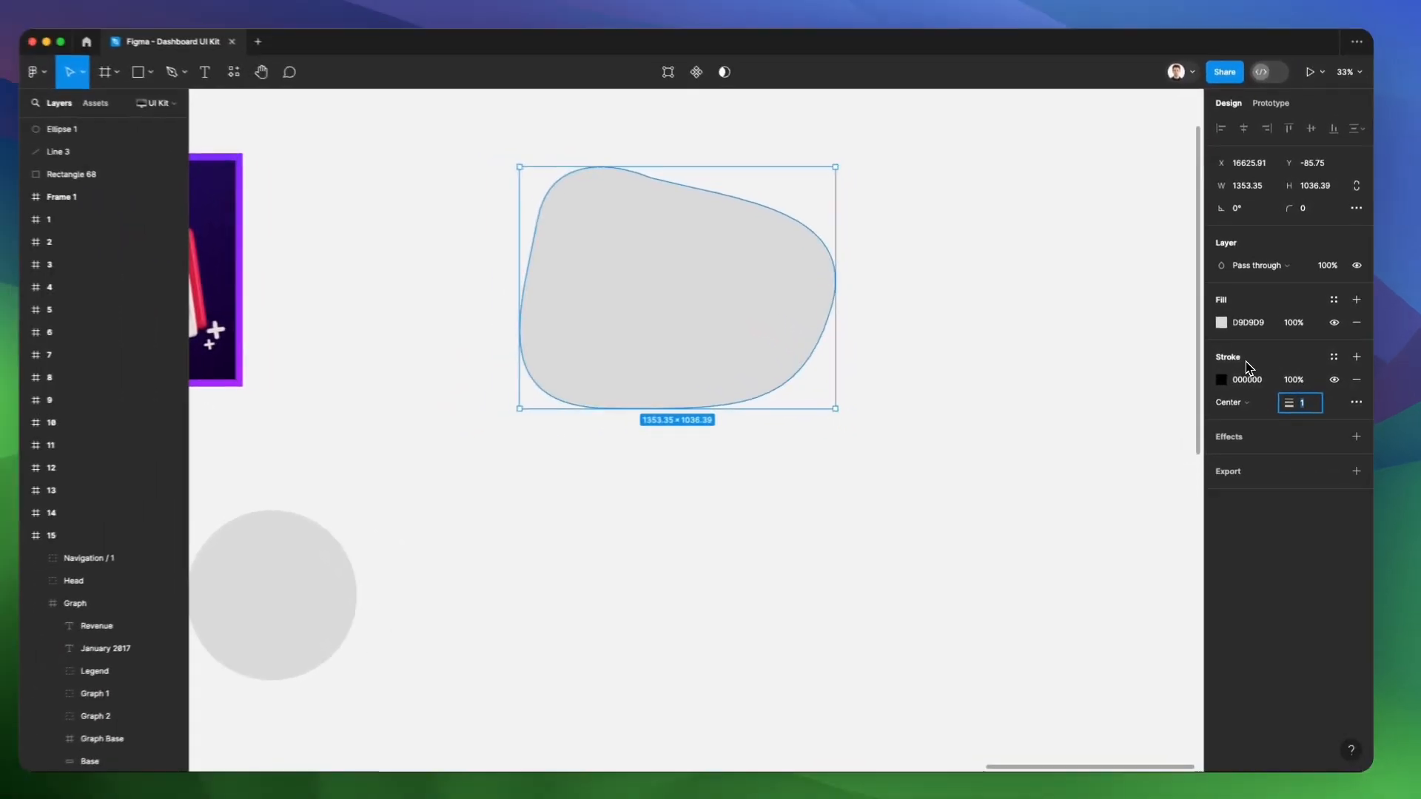
# Select the grey circle and add a black 000000 stroke to it
pyautogui.hscroll(-4, 774, 501)
pyautogui.scroll(-3, 774, 501)
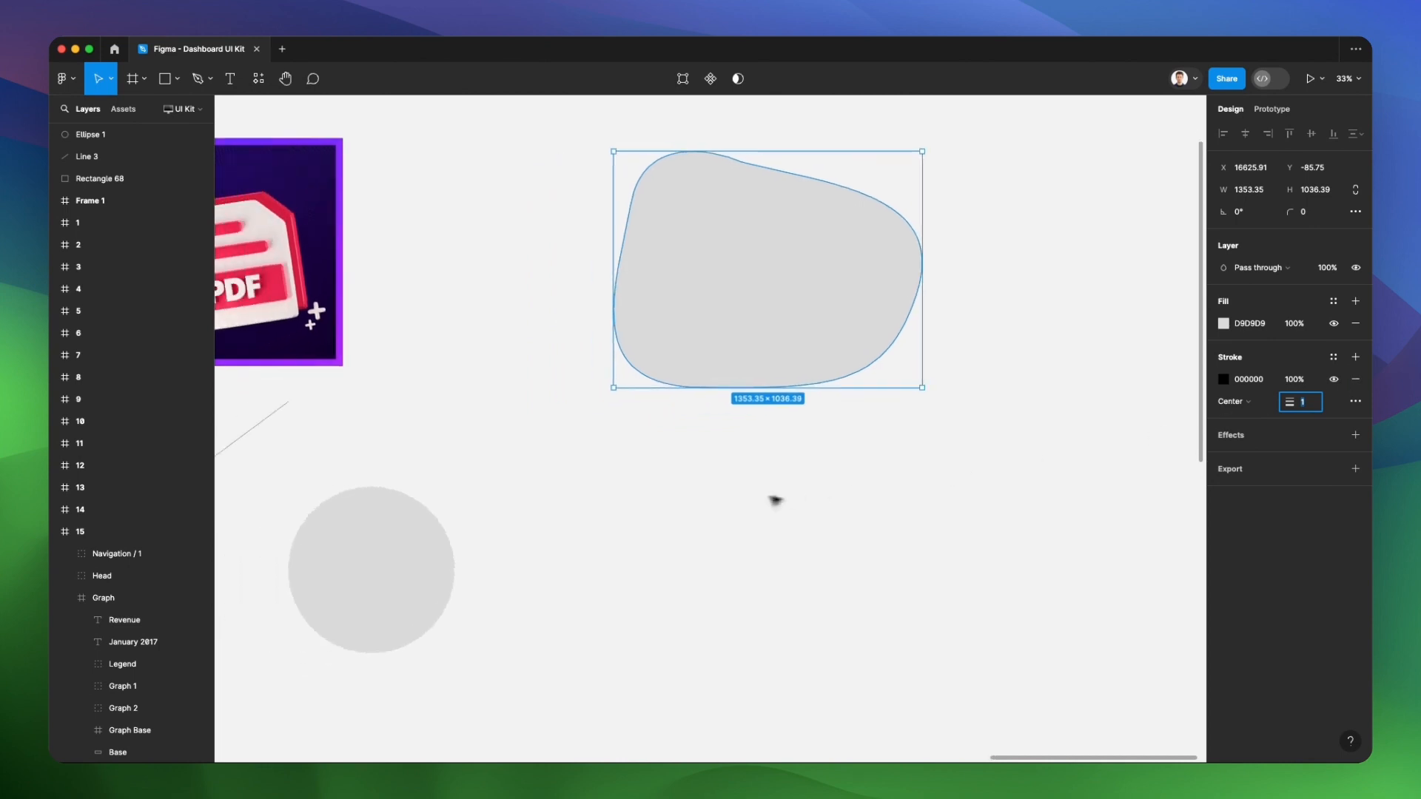
pyautogui.scroll(1, 552, 381)
pyautogui.scroll(5, 520, 354)
pyautogui.hscroll(1, 548, 356)
pyautogui.scroll(1, 548, 356)
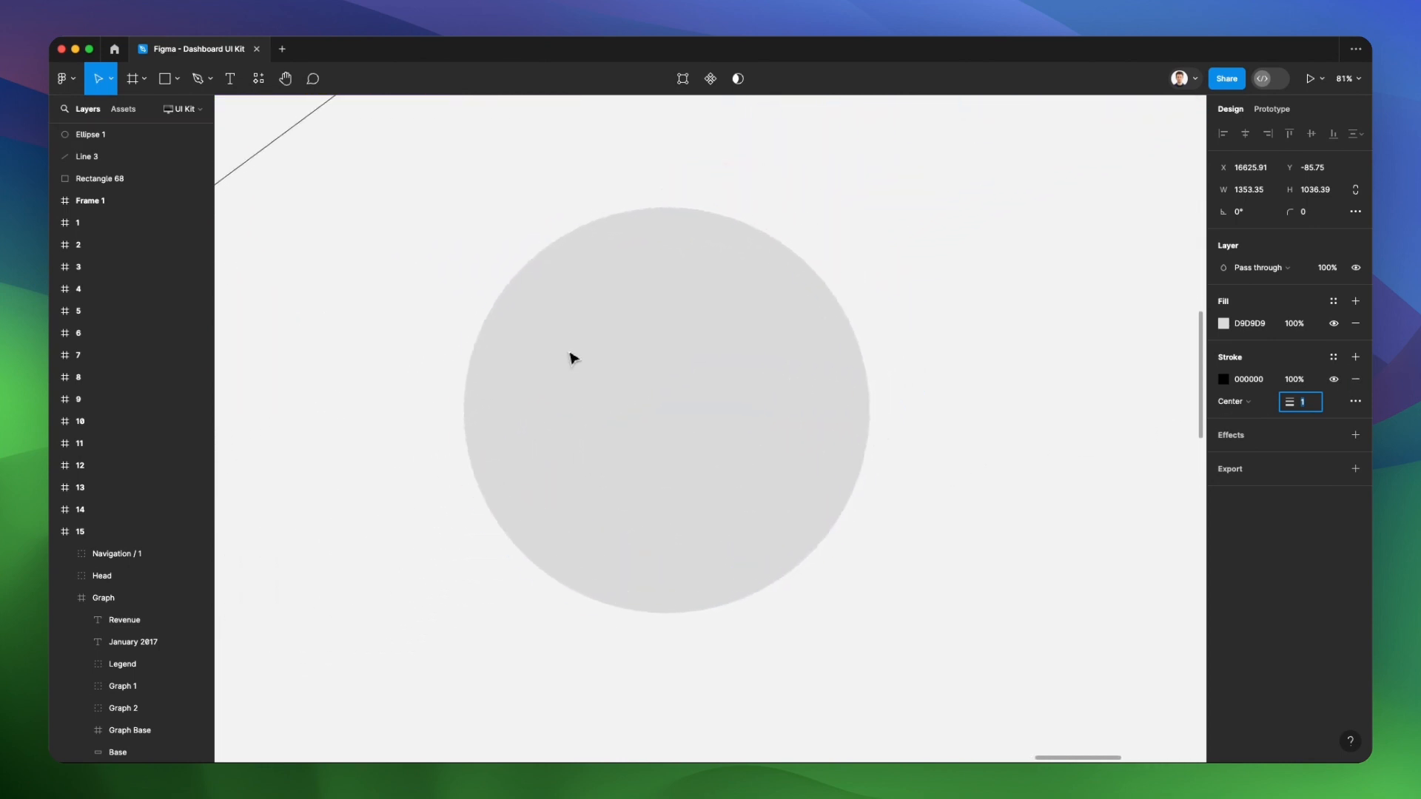
pyautogui.click(661, 383)
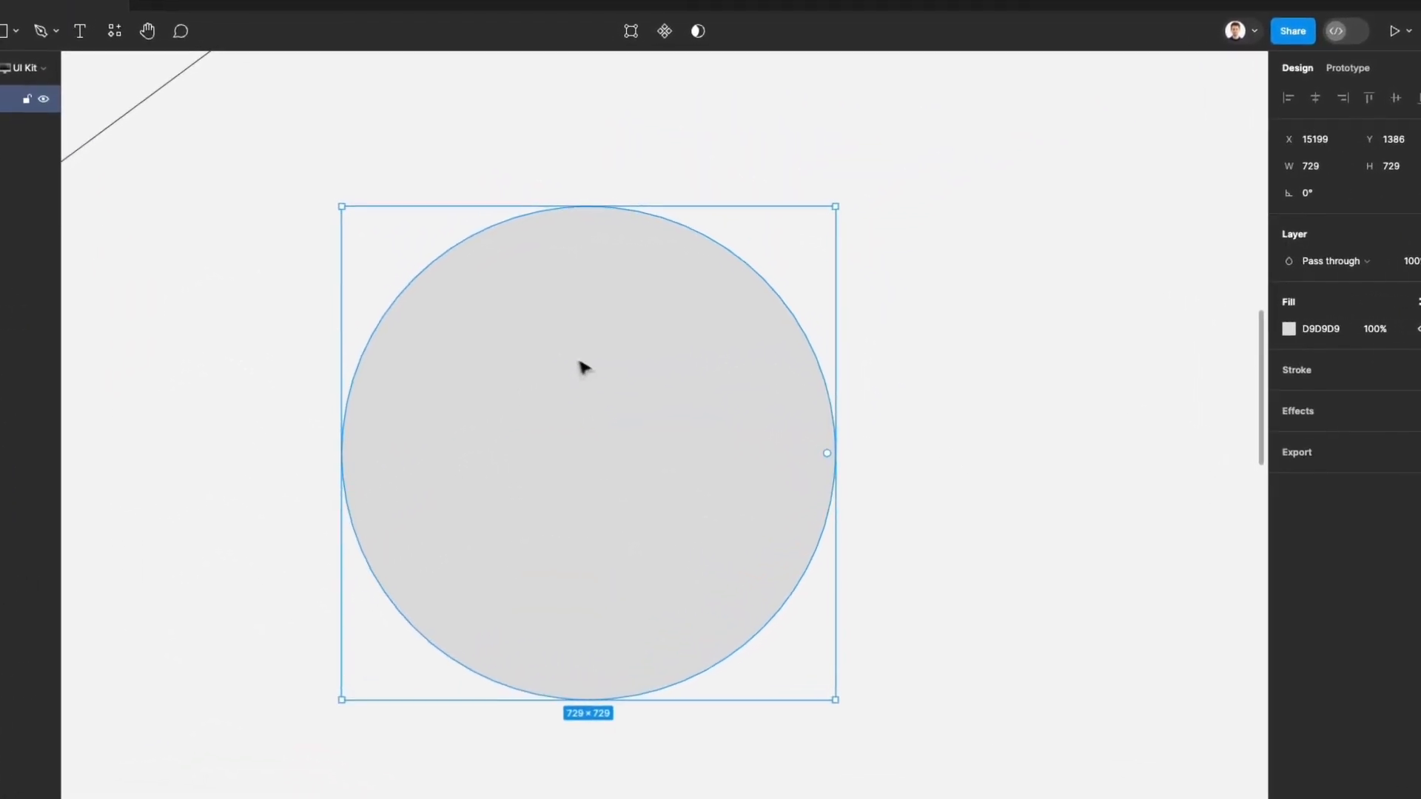
pyautogui.scroll(-1, 576, 364)
pyautogui.hscroll(-1, 576, 363)
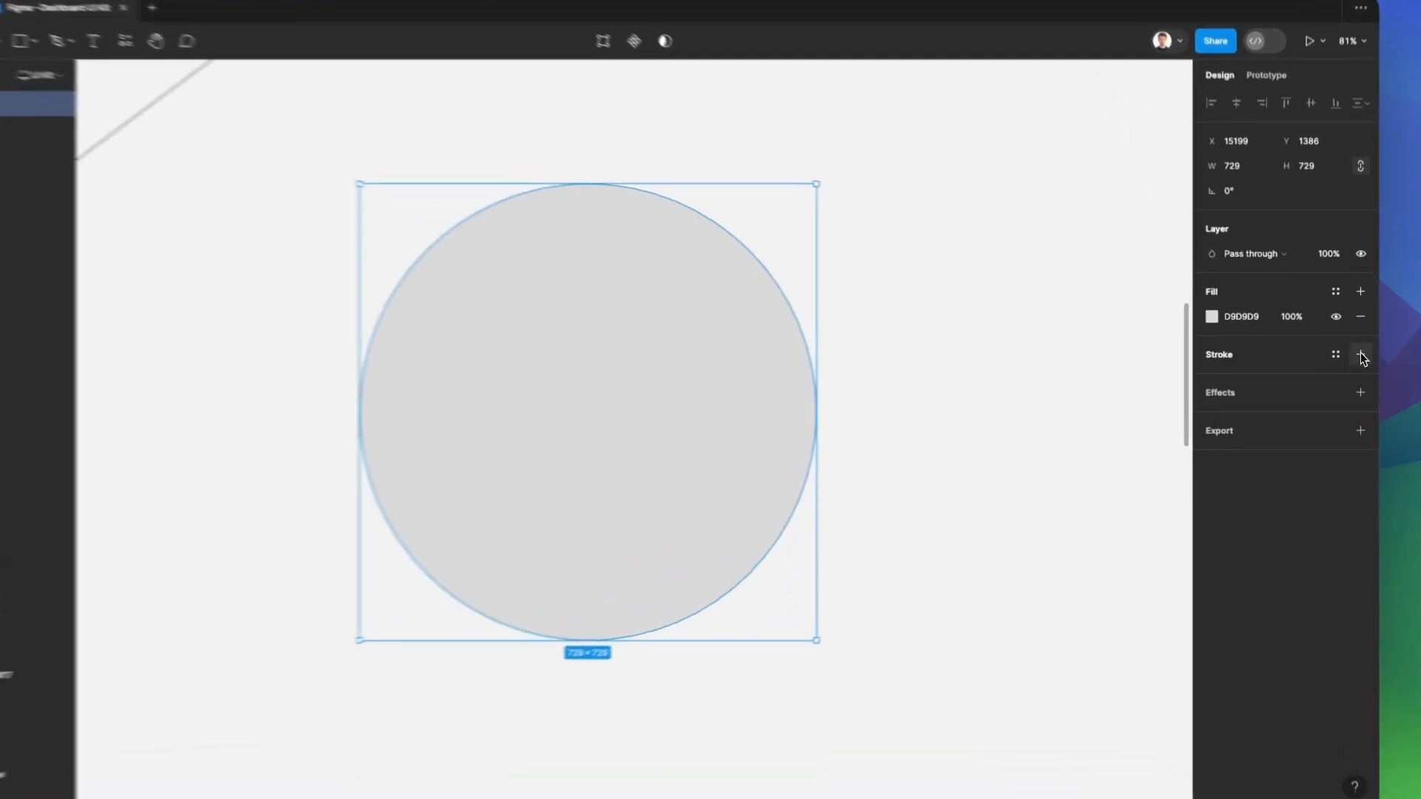
pyautogui.click(1356, 358)
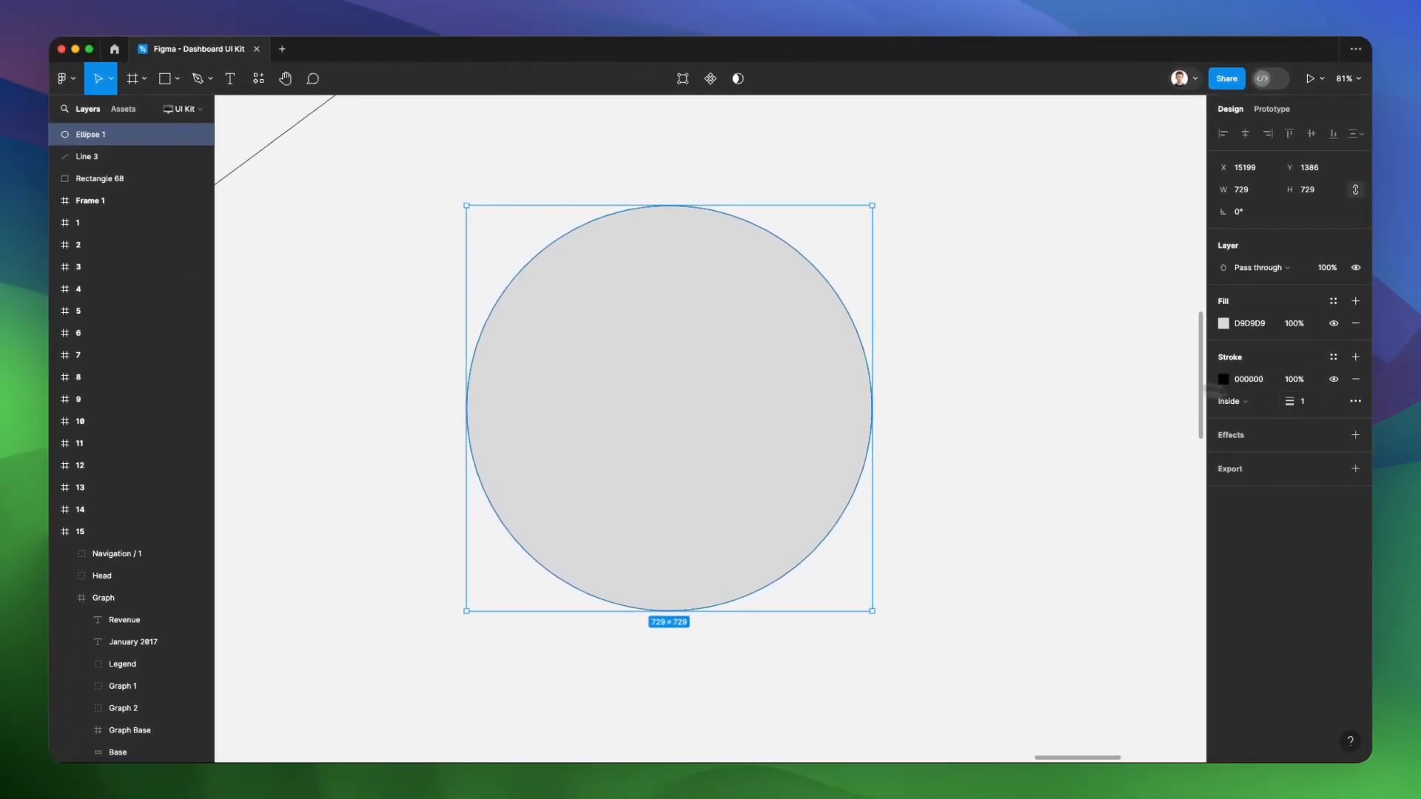
# Thicken the circle's stroke to 10 and on to 50, and align the stroke outside the shape
pyautogui.click(1318, 404)
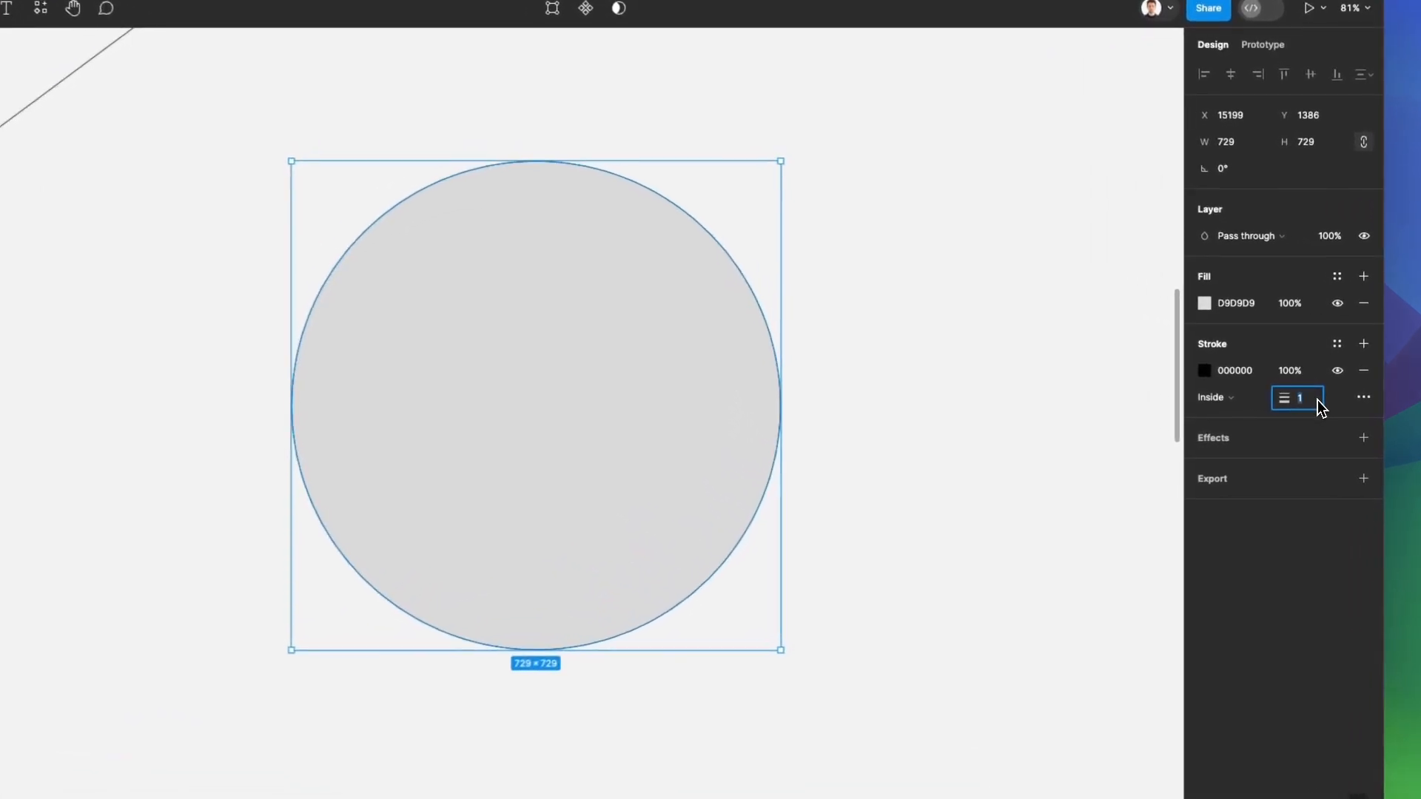
pyautogui.write('0')
pyautogui.press('Return')
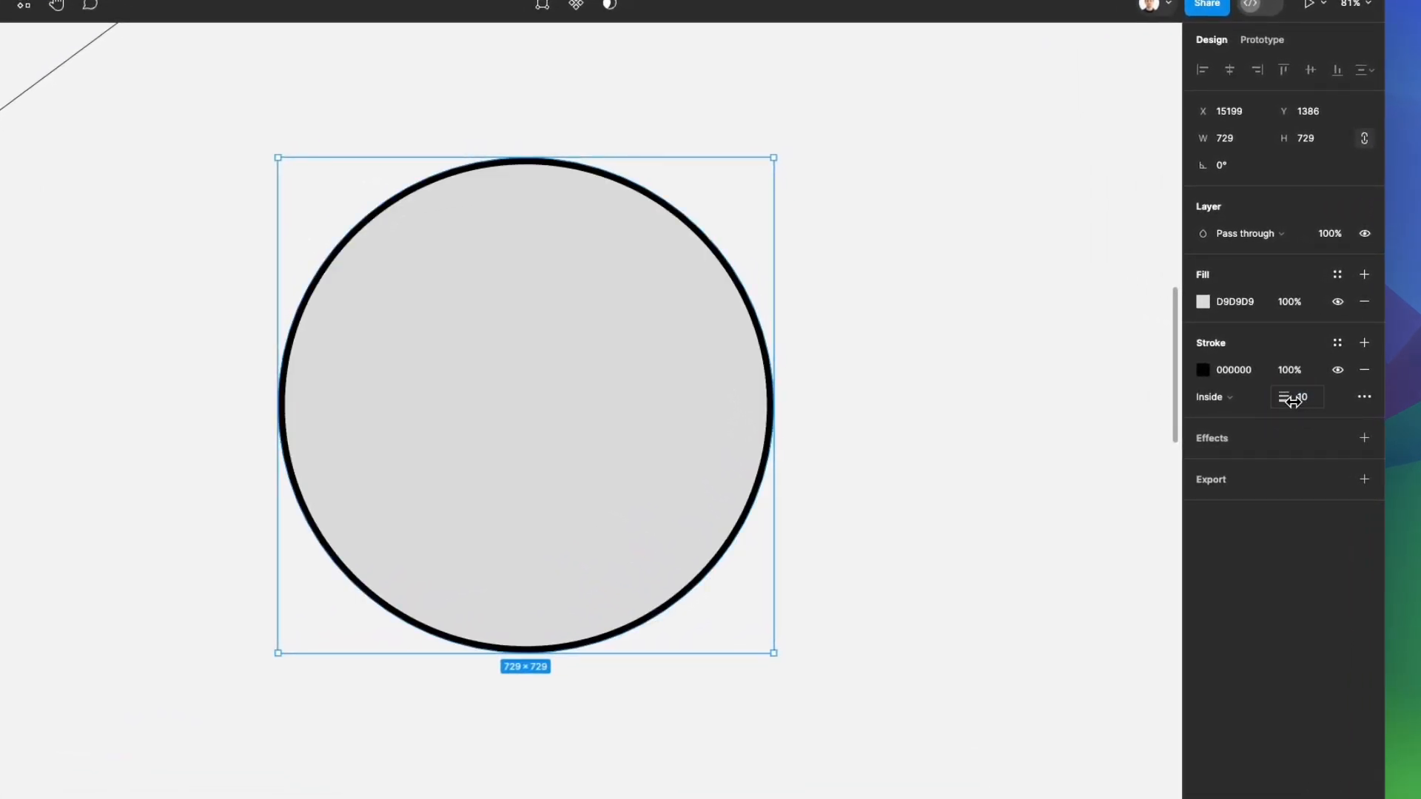
pyautogui.moveTo(1288, 402)
pyautogui.mouseDown()
pyautogui.moveTo(1355, 400)
pyautogui.moveTo(1305, 399)
pyautogui.moveTo(1351, 402)
pyautogui.moveTo(1312, 401)
pyautogui.moveTo(1339, 400)
pyautogui.mouseUp()
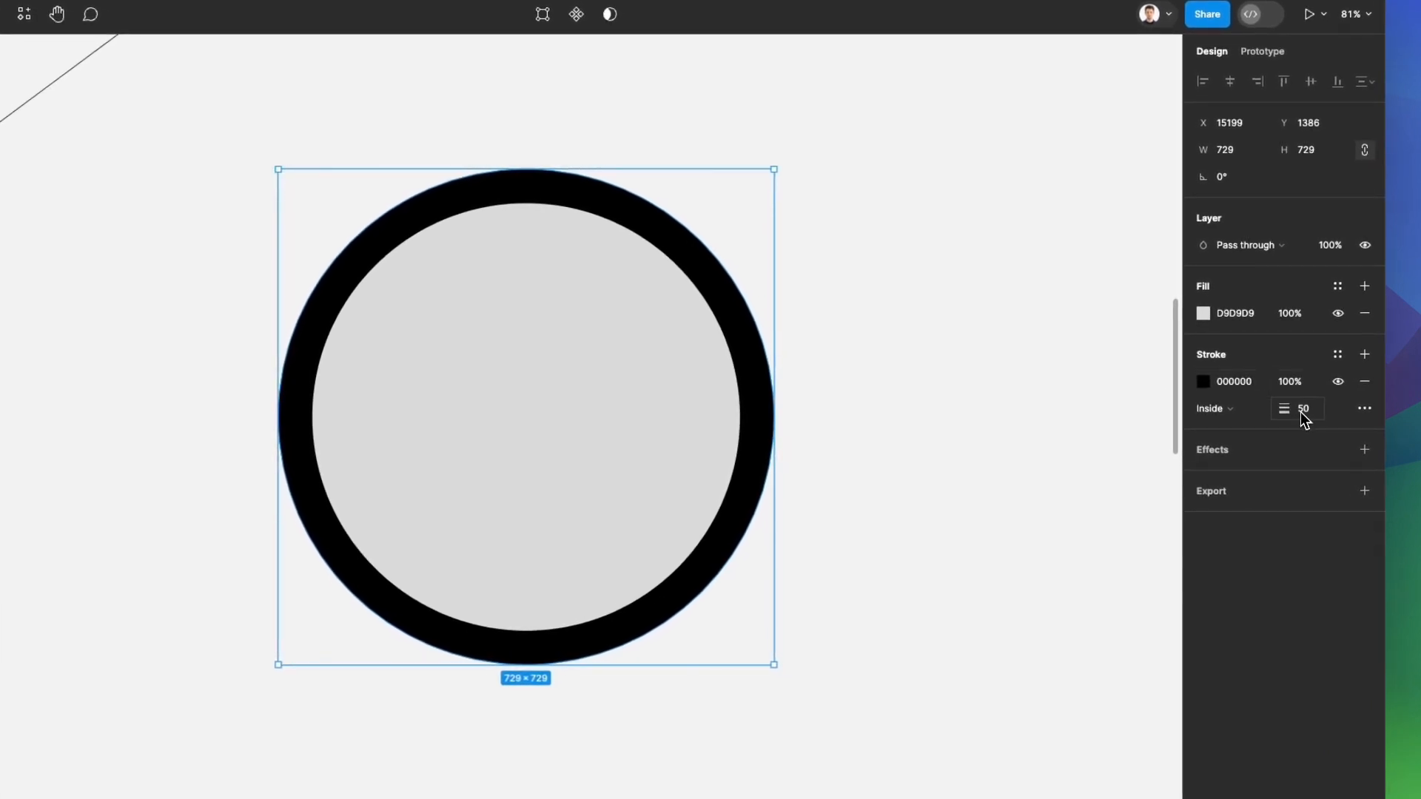
pyautogui.click(1231, 408)
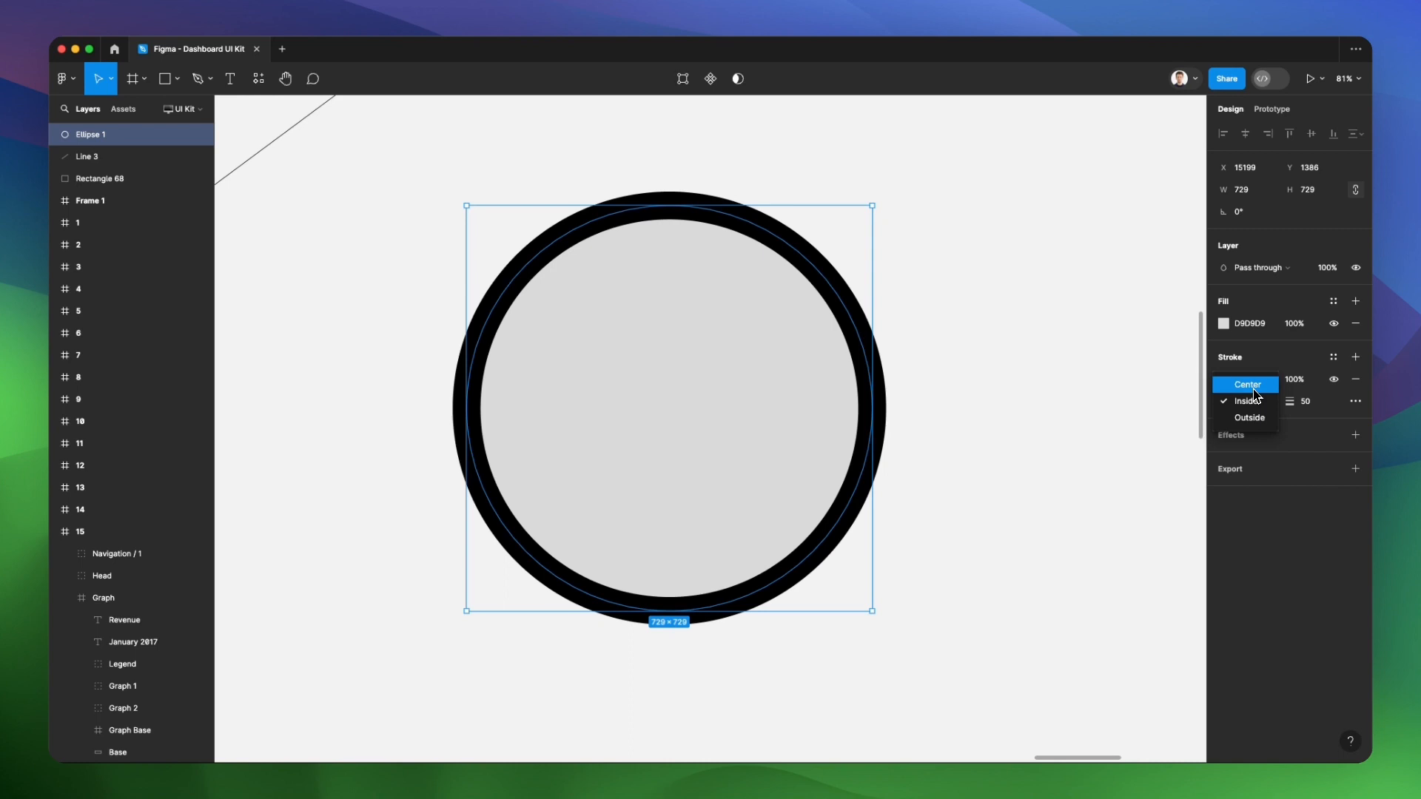
pyautogui.click(1249, 417)
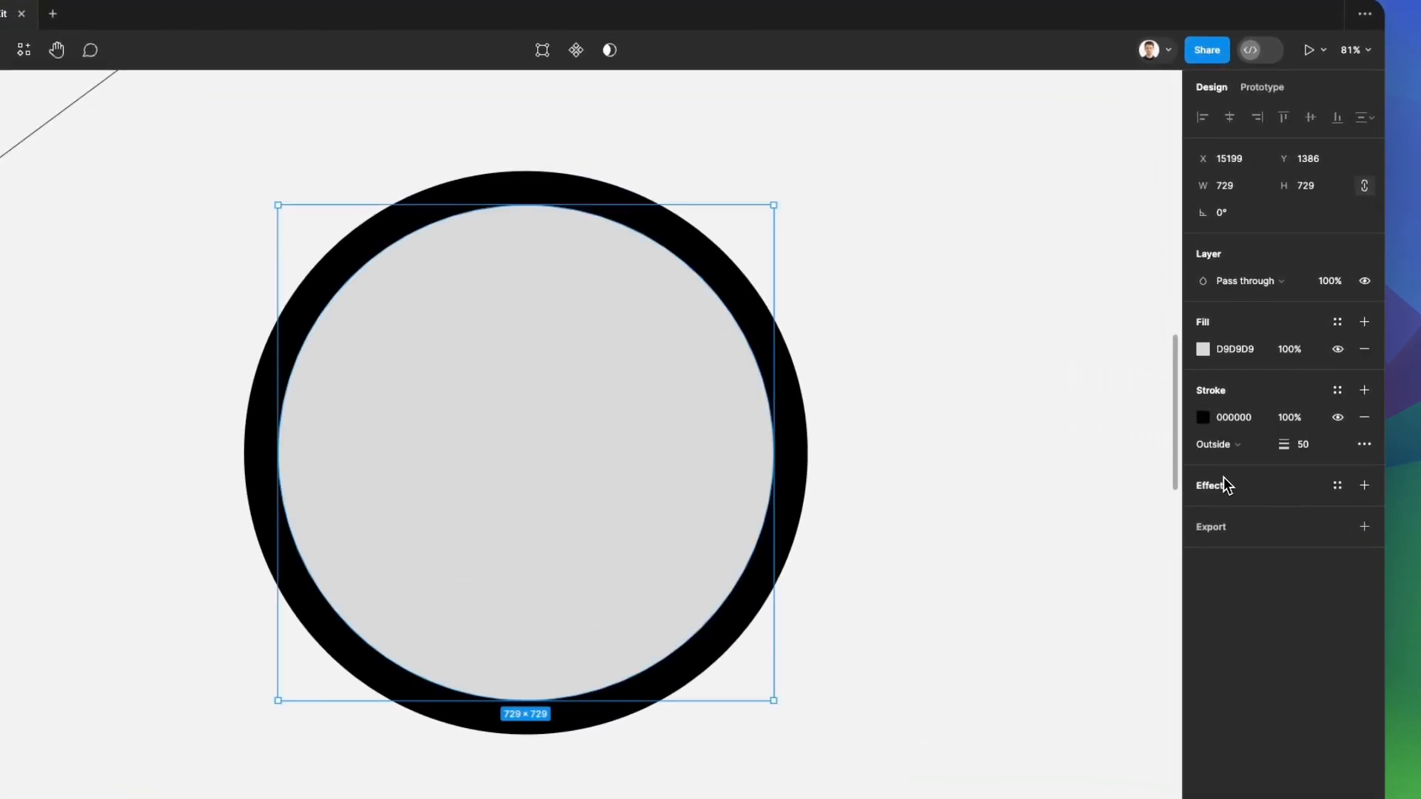
# Change the circle's stroke colour to the muted blue 8894BD, with the colour picker placed beside the circle
pyautogui.click(1205, 420)
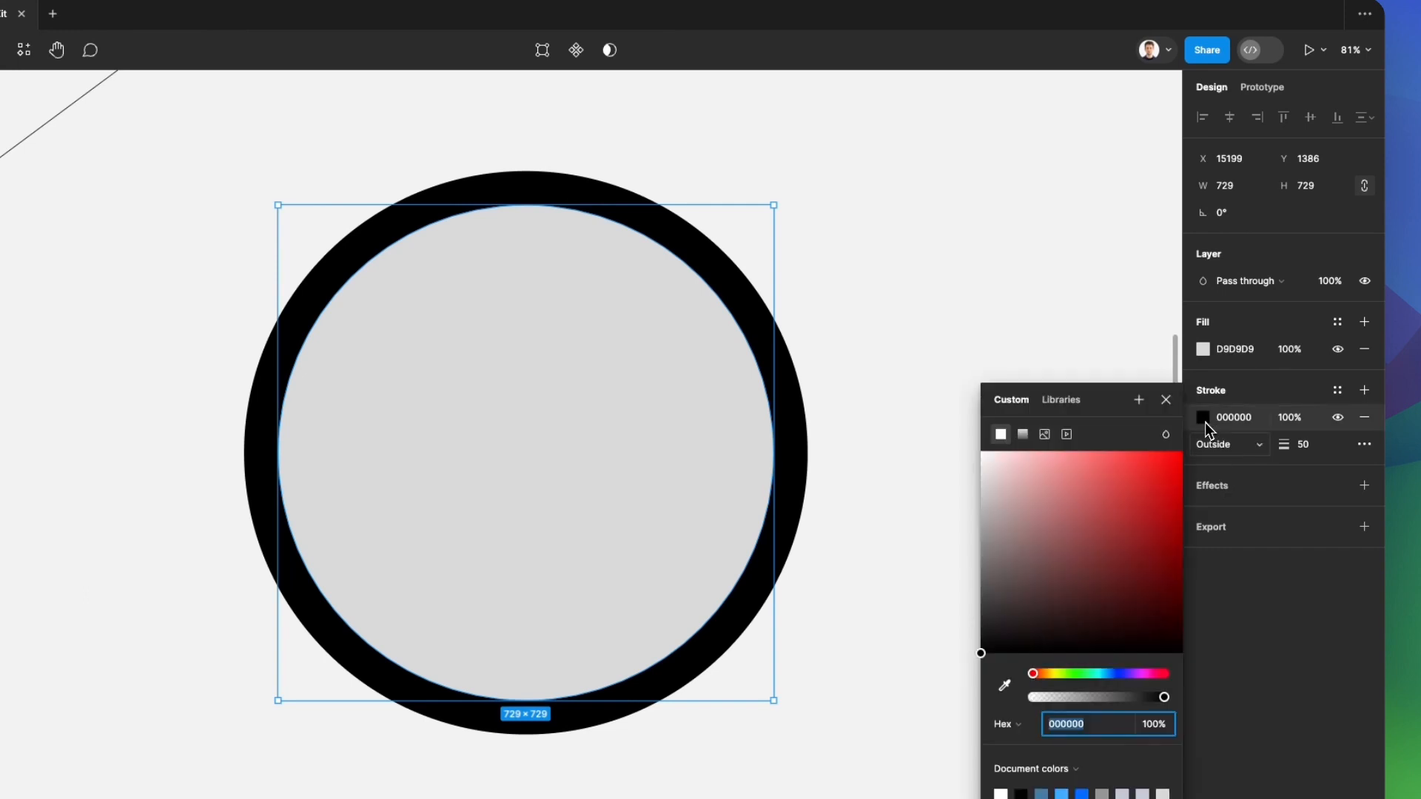
pyautogui.moveTo(1110, 411); pyautogui.dragTo(1043, 157)
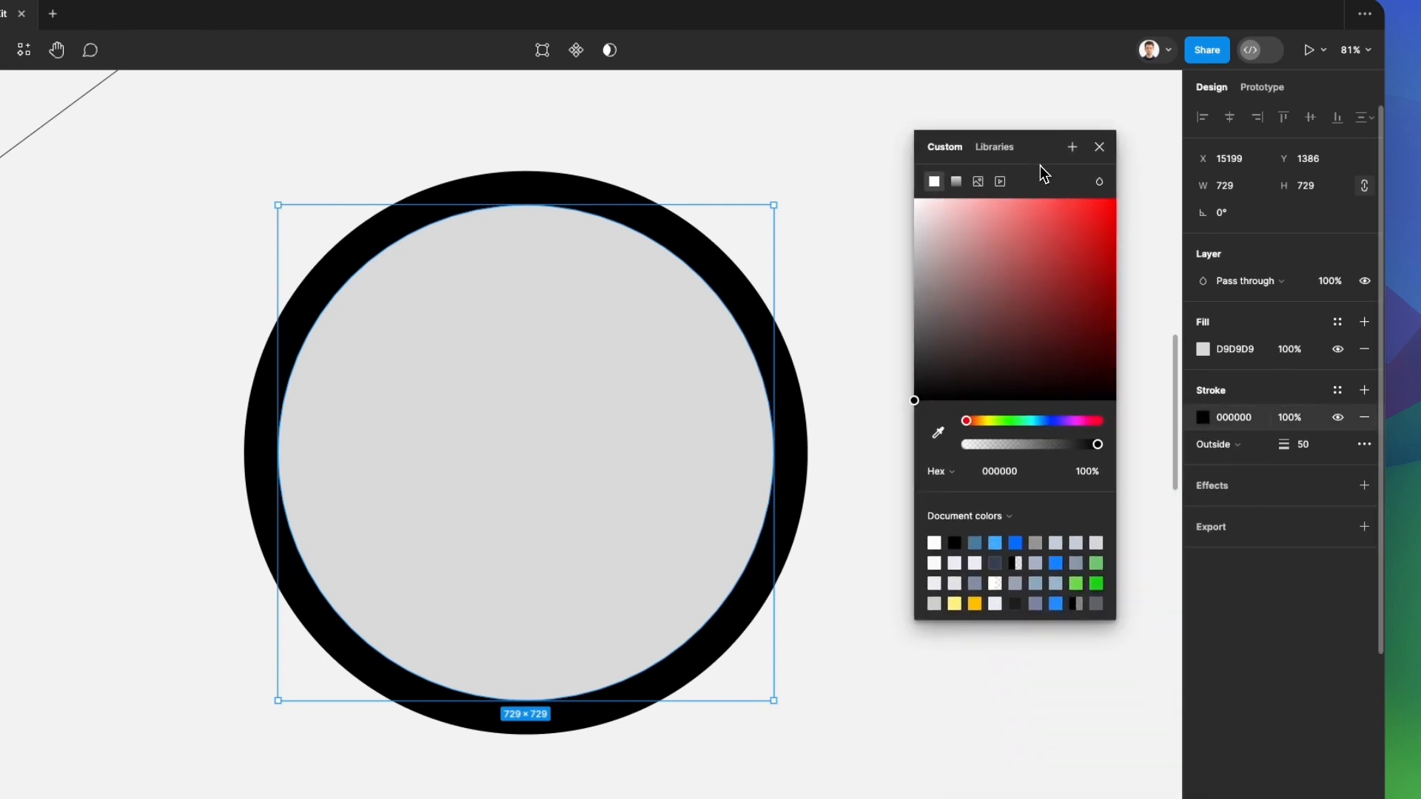
pyautogui.click(1048, 421)
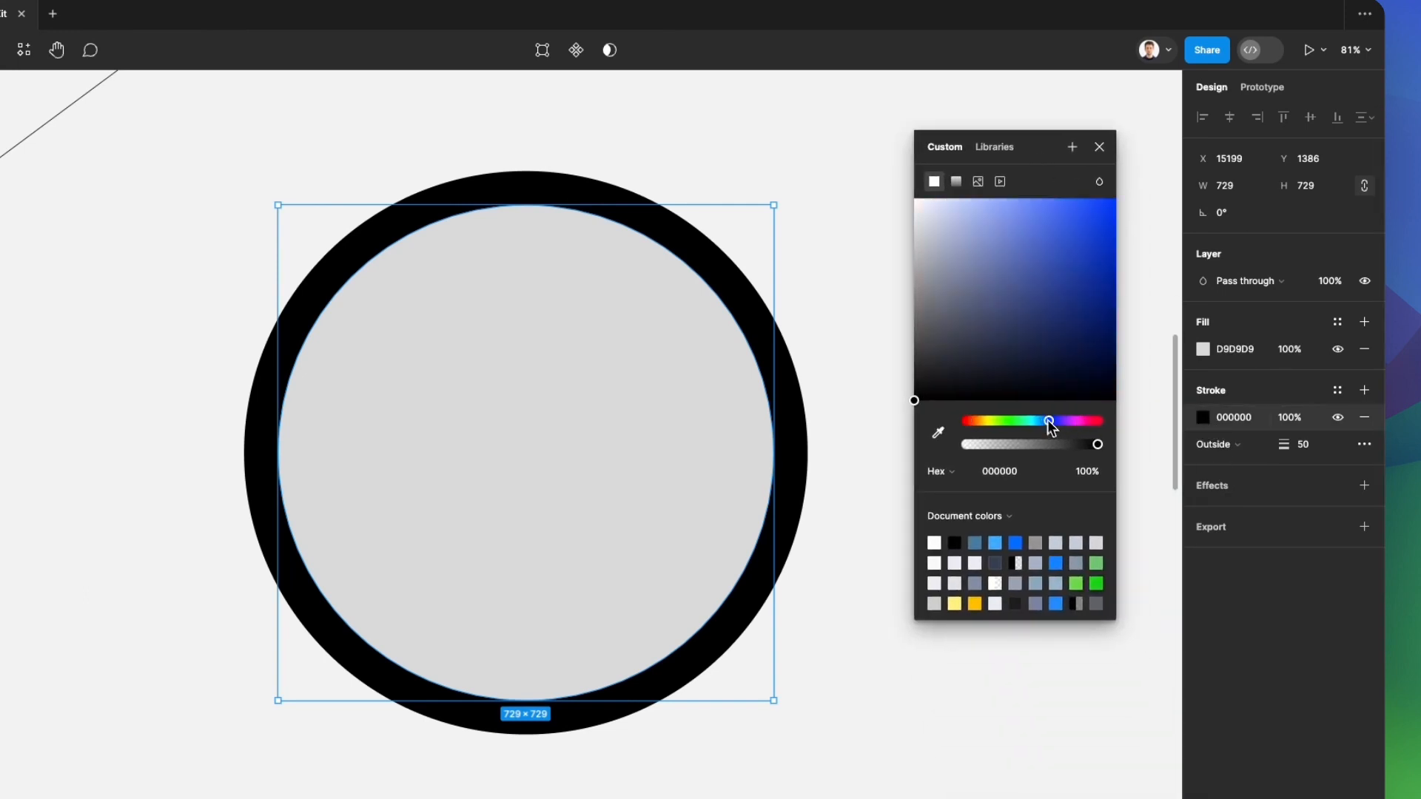
pyautogui.moveTo(962, 244)
pyautogui.mouseDown()
pyautogui.moveTo(942, 216)
pyautogui.moveTo(987, 218)
pyautogui.moveTo(996, 281)
pyautogui.moveTo(971, 256)
pyautogui.mouseUp()
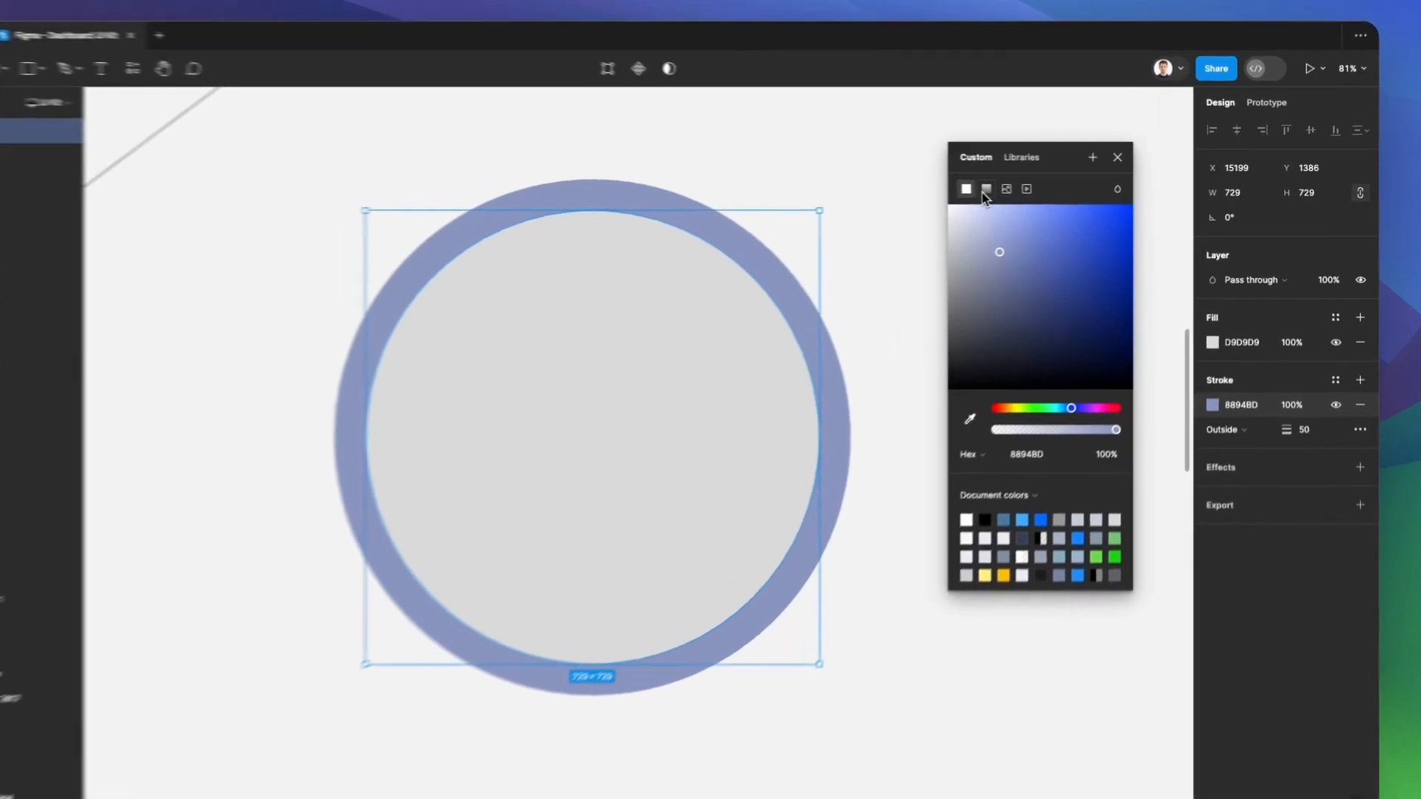
# Try a linear gradient on the circle's stroke, undo it, and close the colour picker
pyautogui.click(1021, 186)
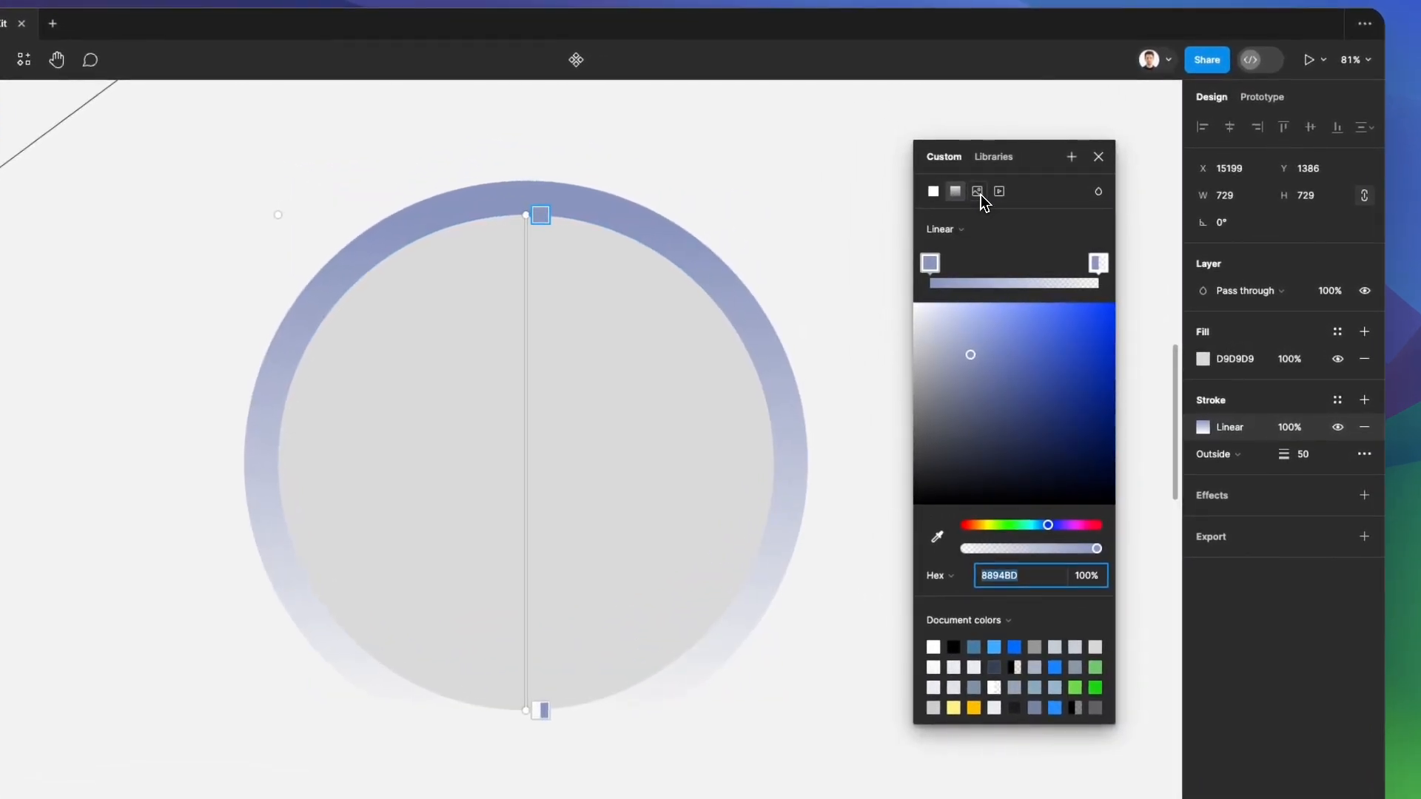
pyautogui.hotkey('ctrl', 'z')
pyautogui.click(1098, 157)
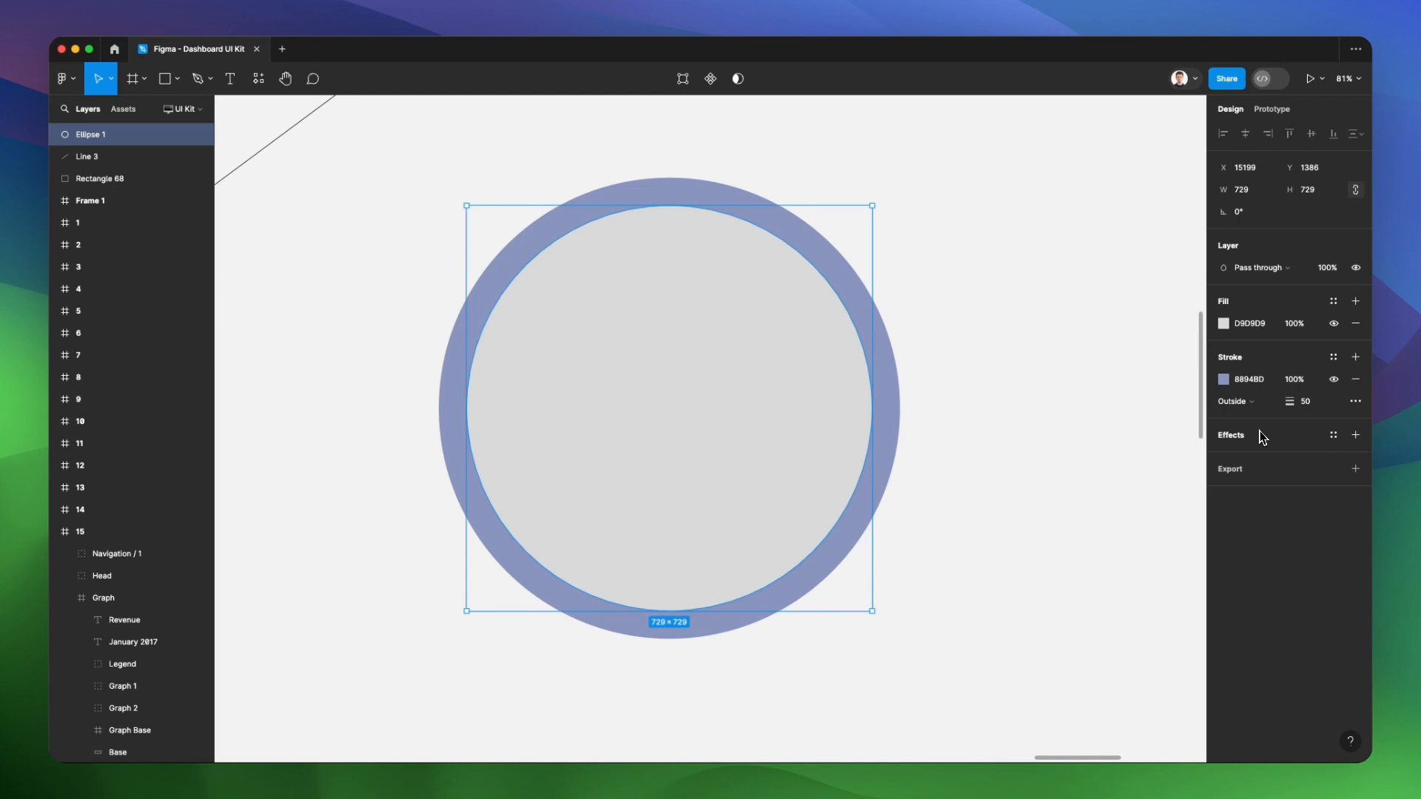
# Add a drop shadow to the circle and raise its blur to 57.3
pyautogui.click(1262, 437)
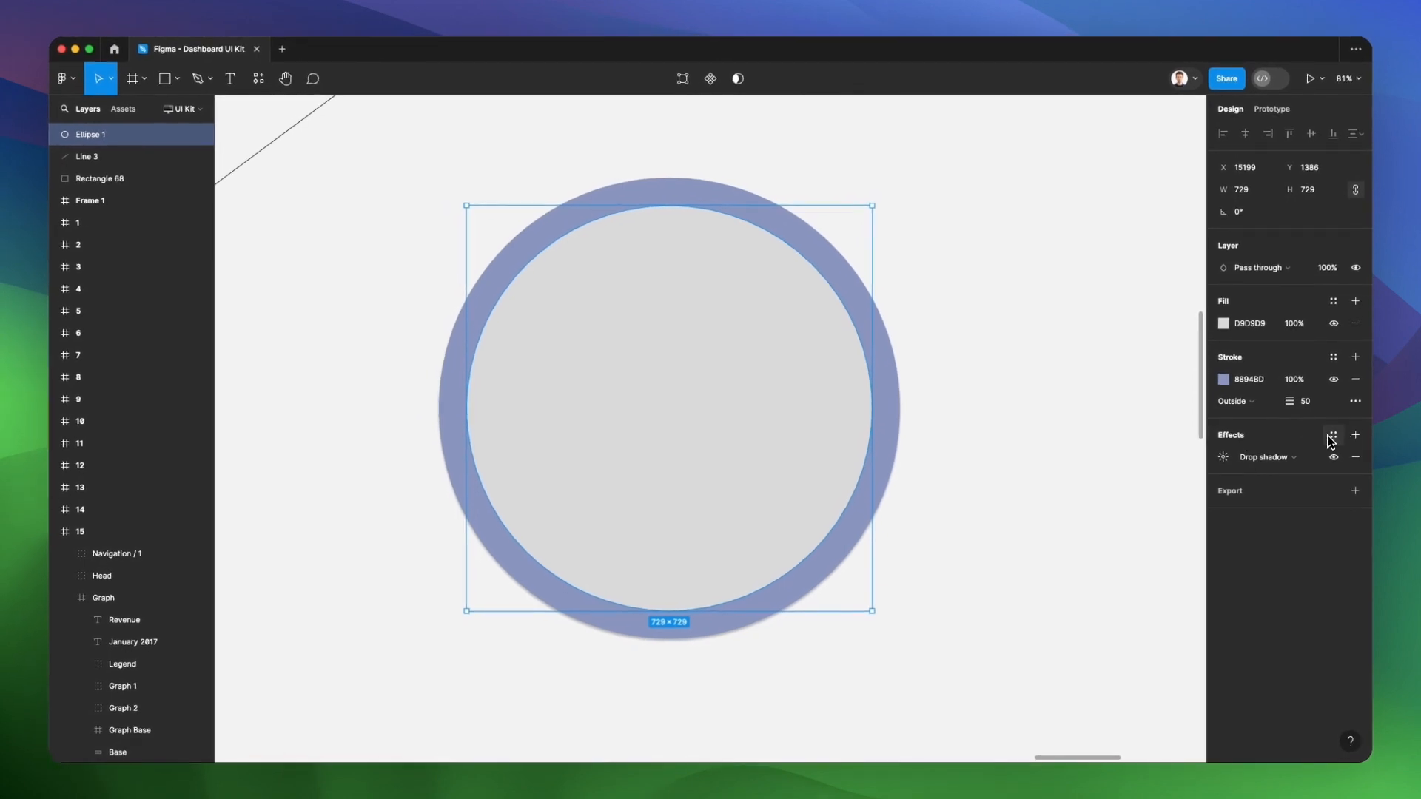
pyautogui.click(1223, 457)
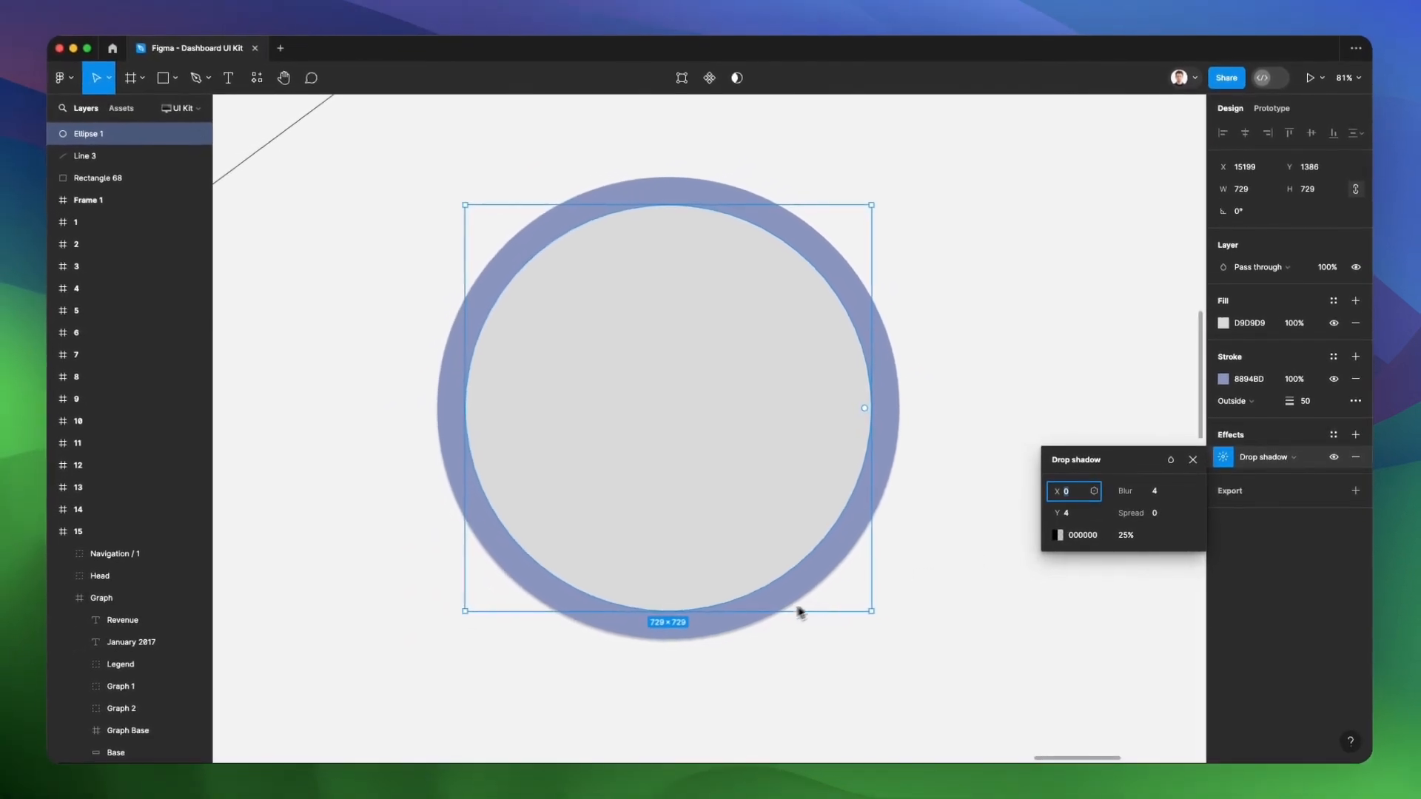
pyautogui.scroll(5, 623, 638)
pyautogui.scroll(-4, 744, 619)
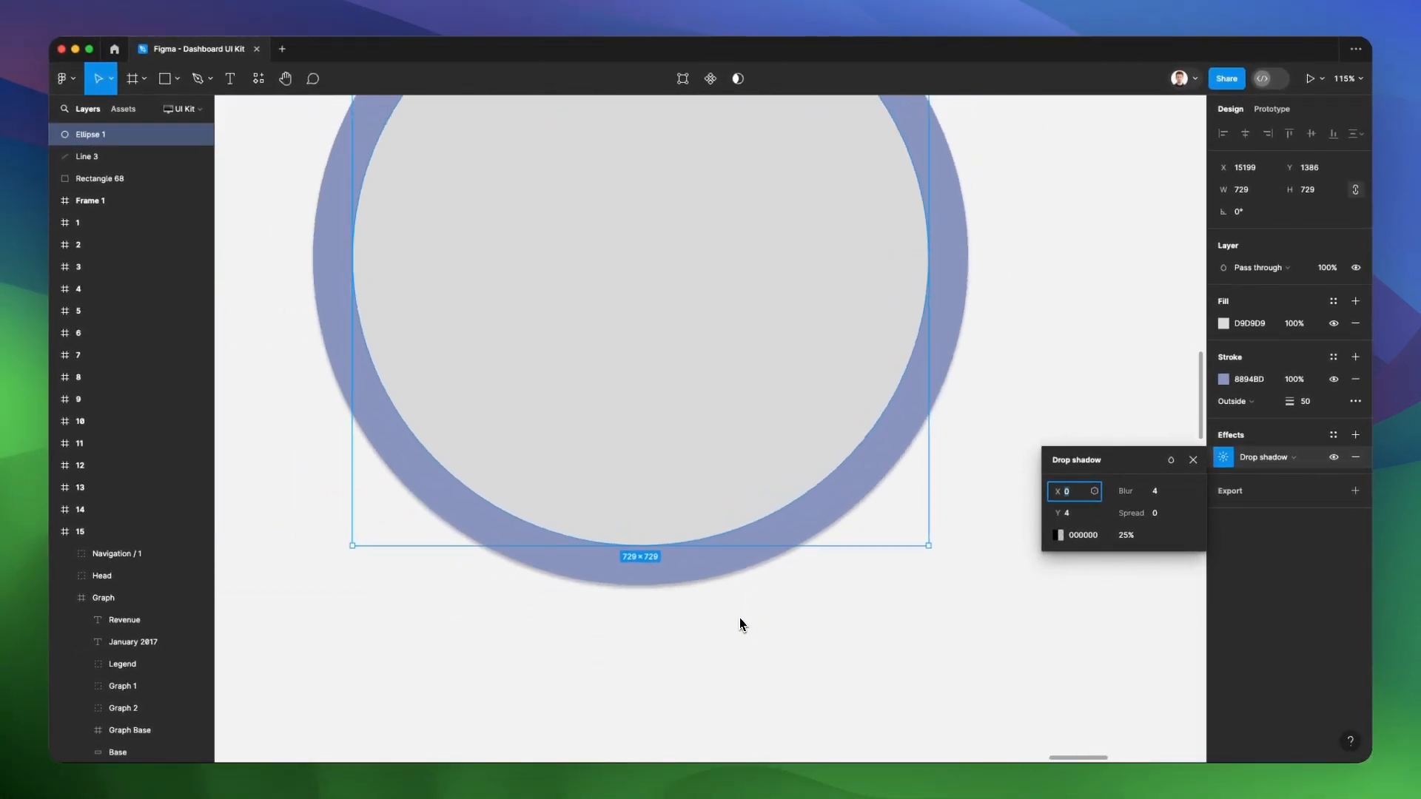
pyautogui.moveTo(1123, 493); pyautogui.dragTo(1107, 527)
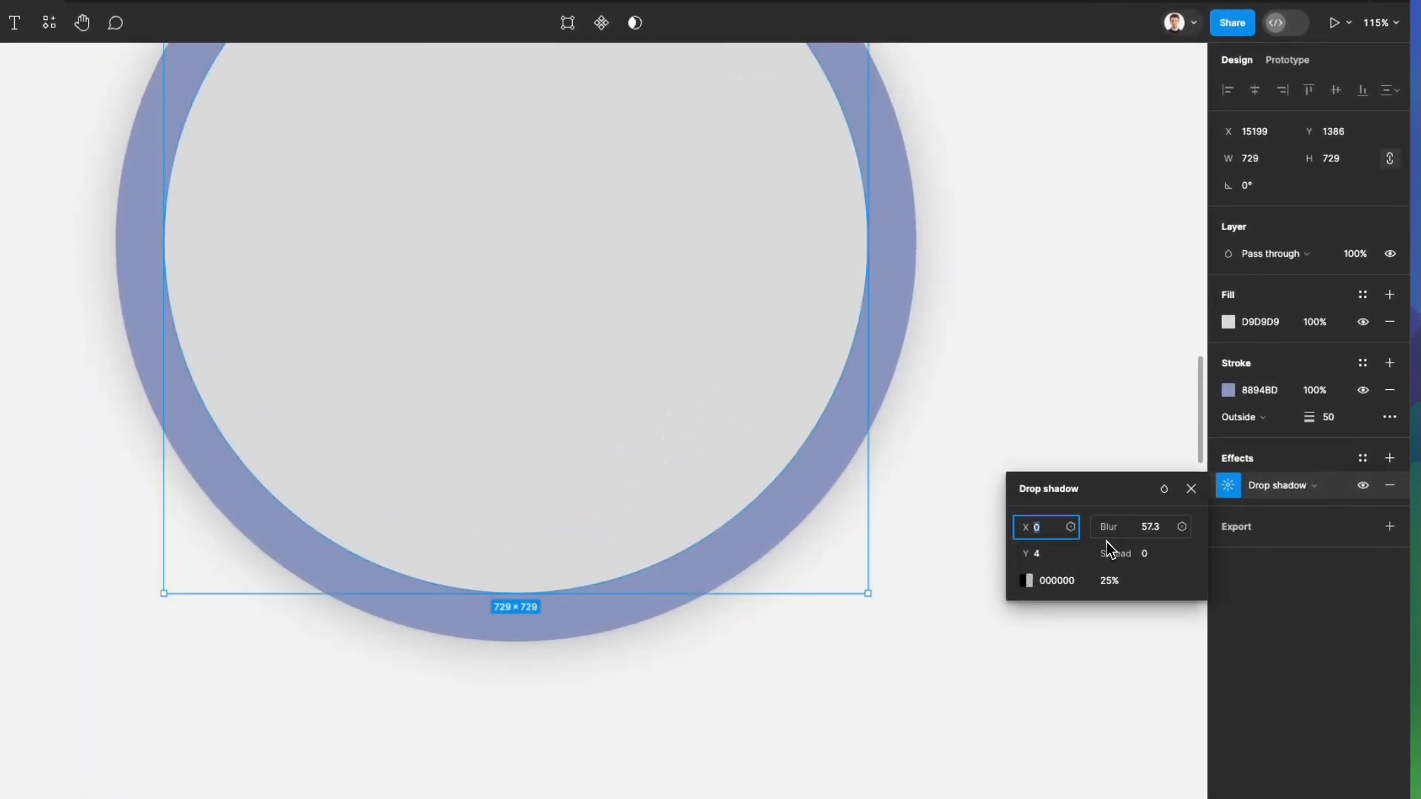
# Raise the drop shadow's black 000000 colour to 100% opacity and close the colour picker
pyautogui.click(1114, 583)
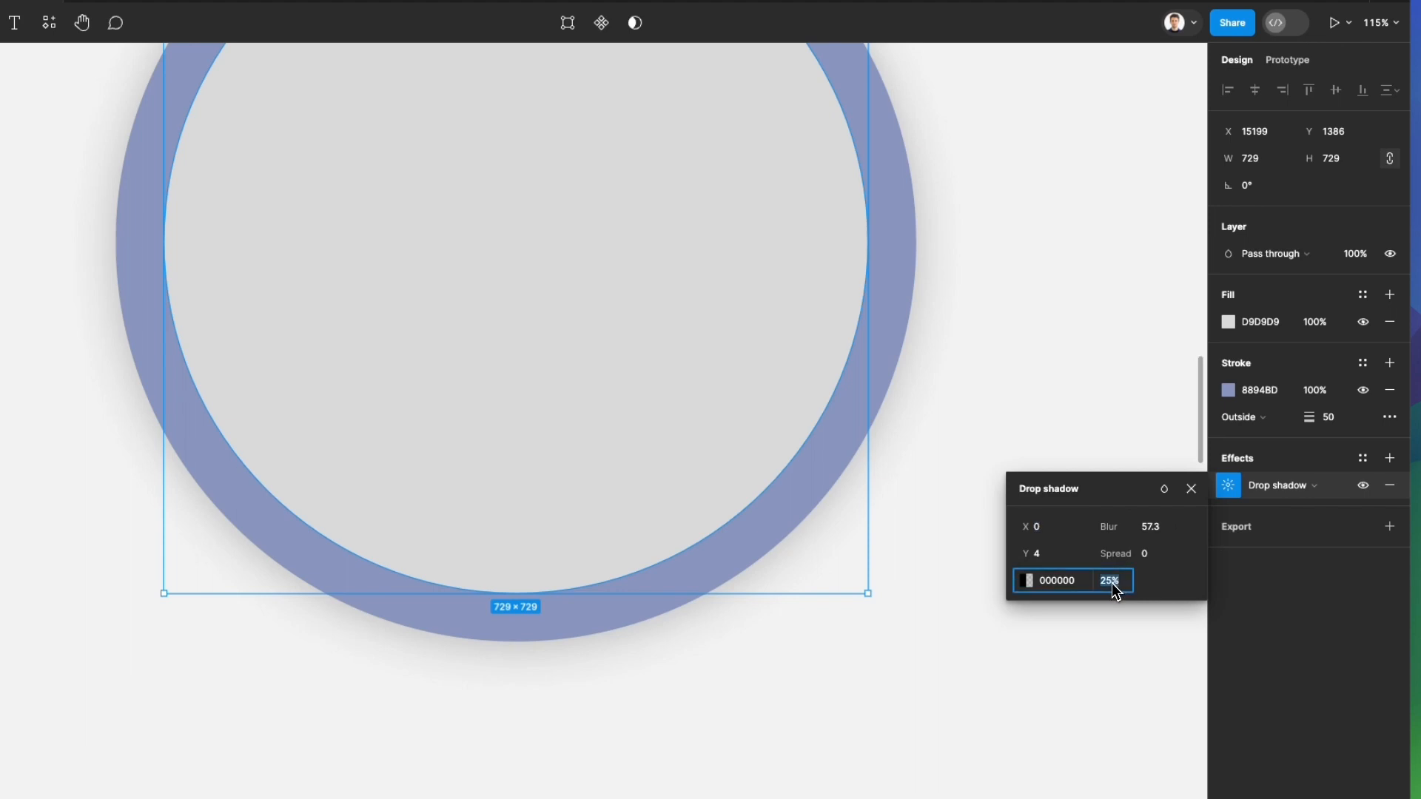
pyautogui.click(1027, 584)
pyautogui.moveTo(925, 411); pyautogui.dragTo(1006, 149)
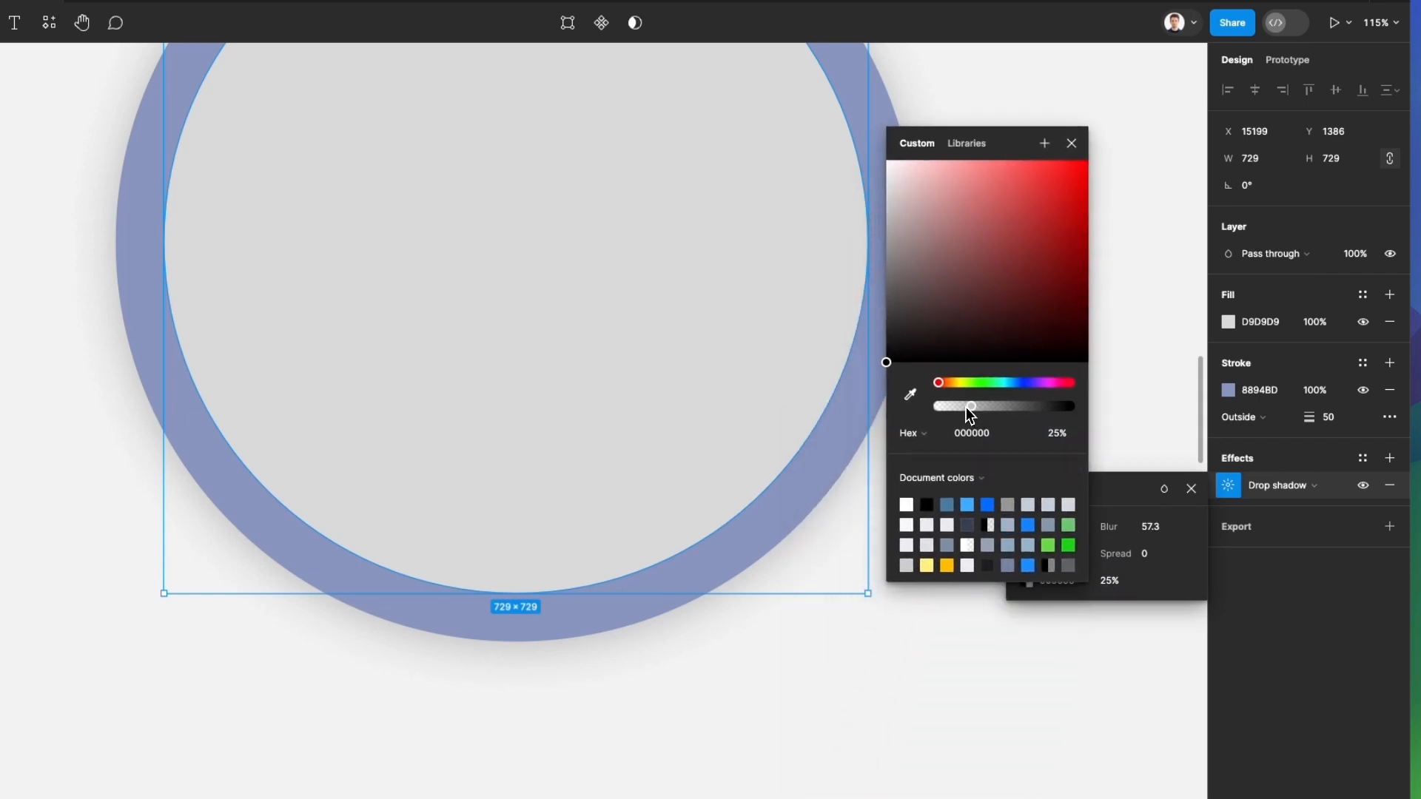
pyautogui.moveTo(972, 407); pyautogui.dragTo(1081, 413)
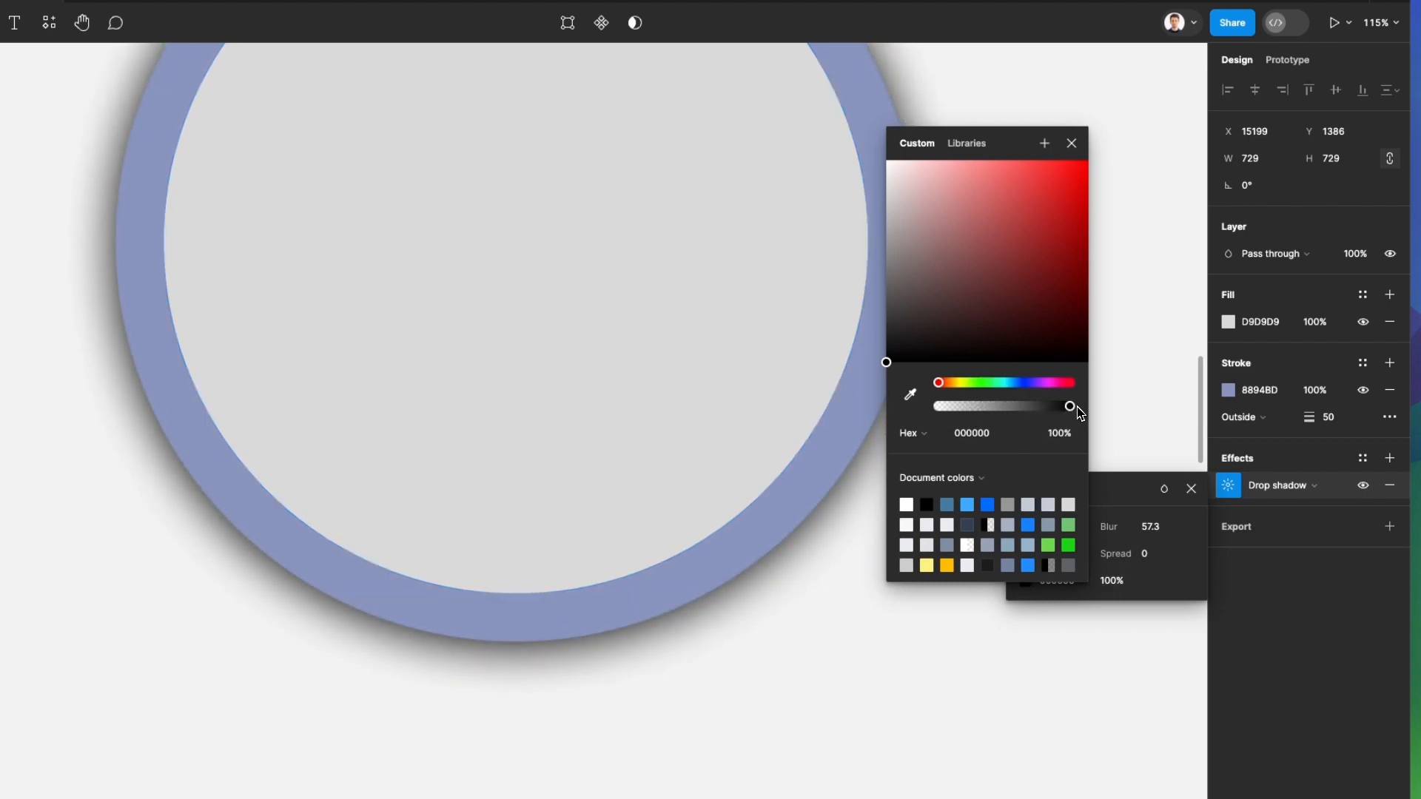
pyautogui.scroll(-5, 702, 508)
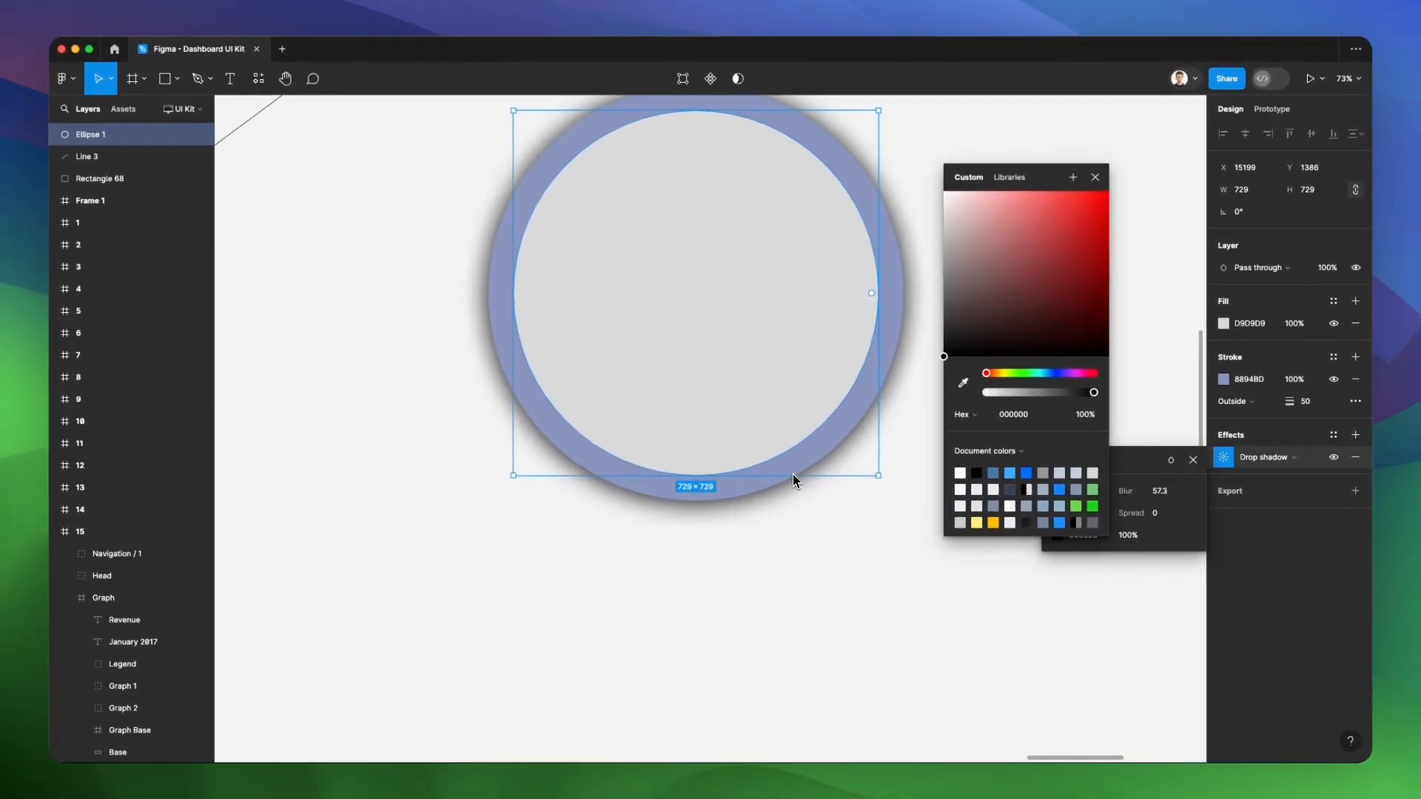
pyautogui.scroll(2, 793, 481)
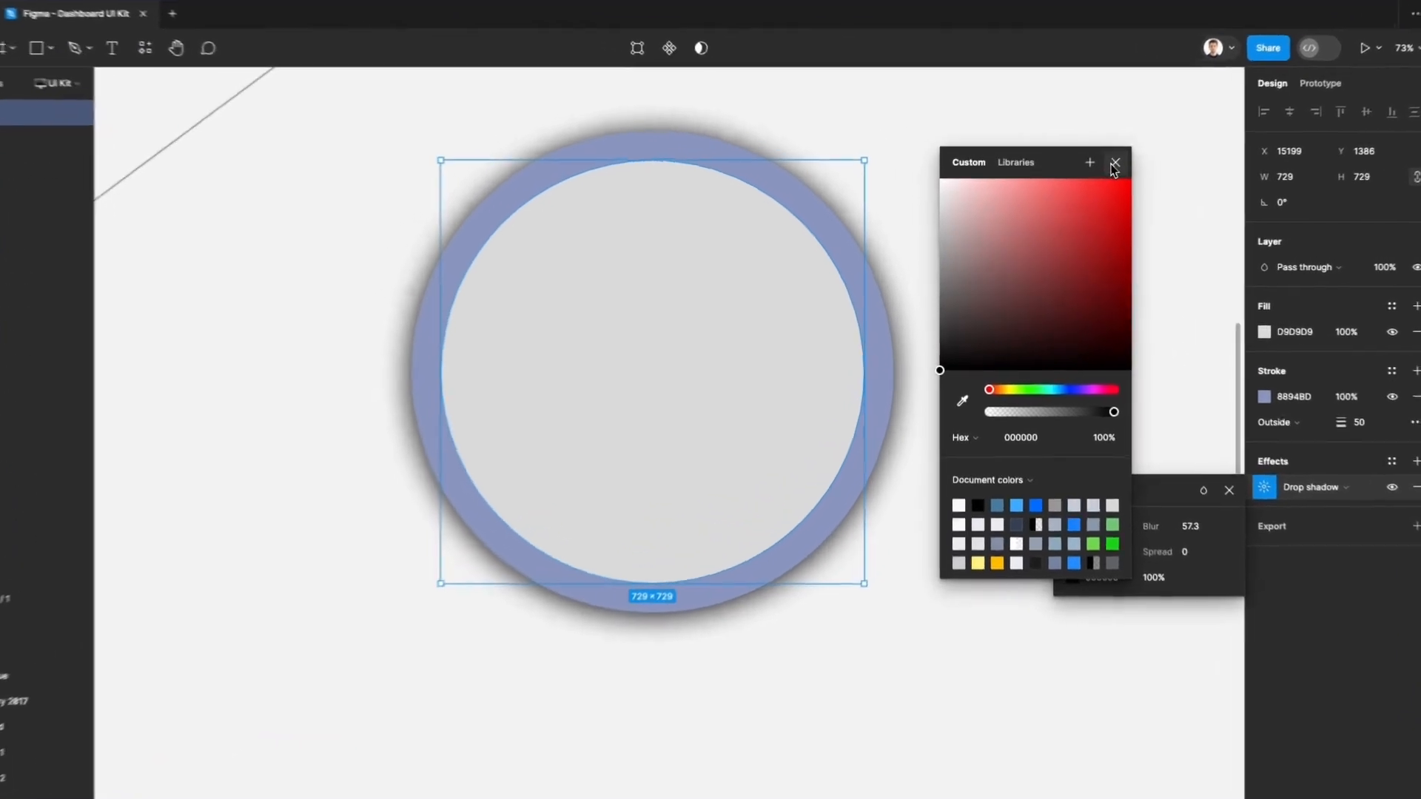
pyautogui.click(1095, 177)
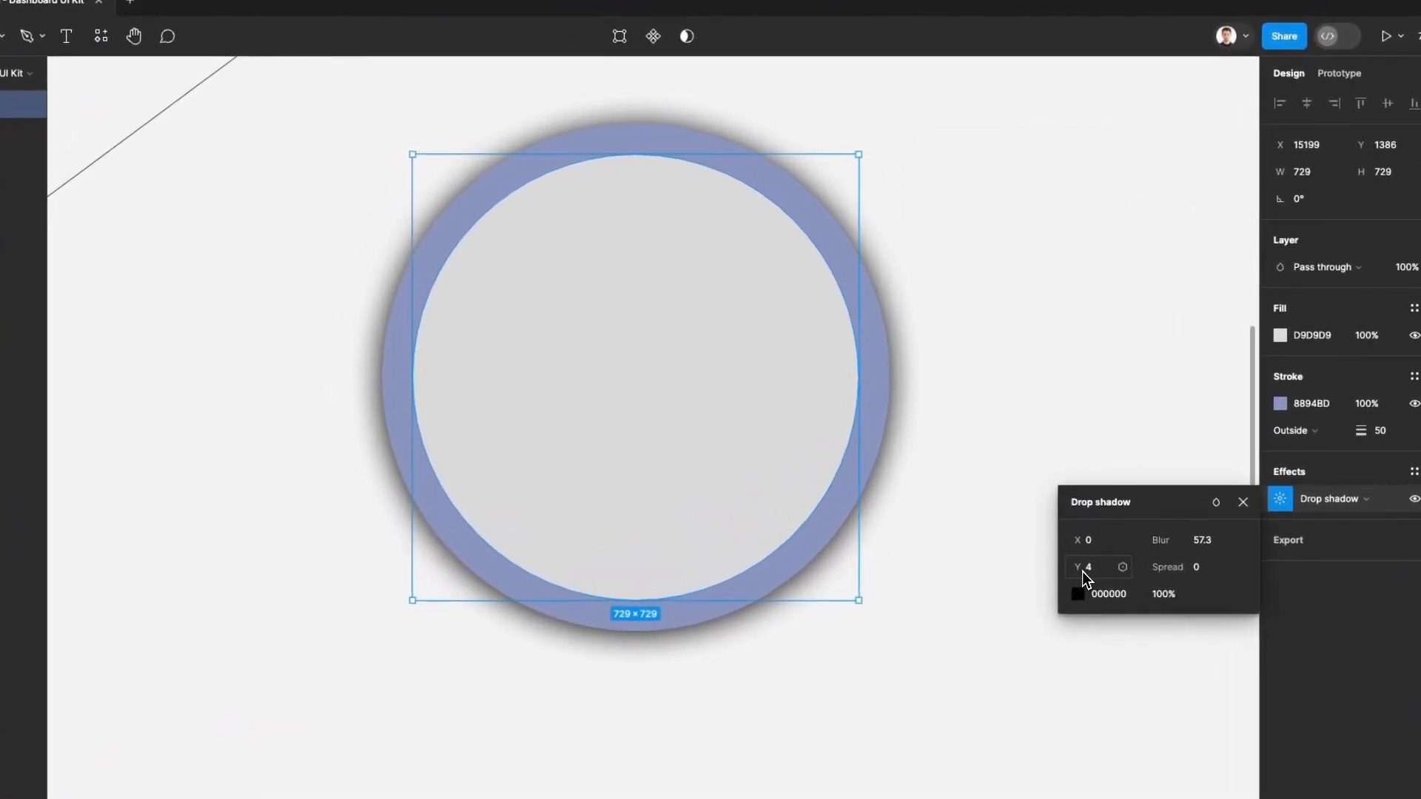
# Offset the circle's drop shadow to X 34 and Y 83, and deselect the circle to check it
pyautogui.moveTo(1082, 567); pyautogui.dragTo(1134, 548)
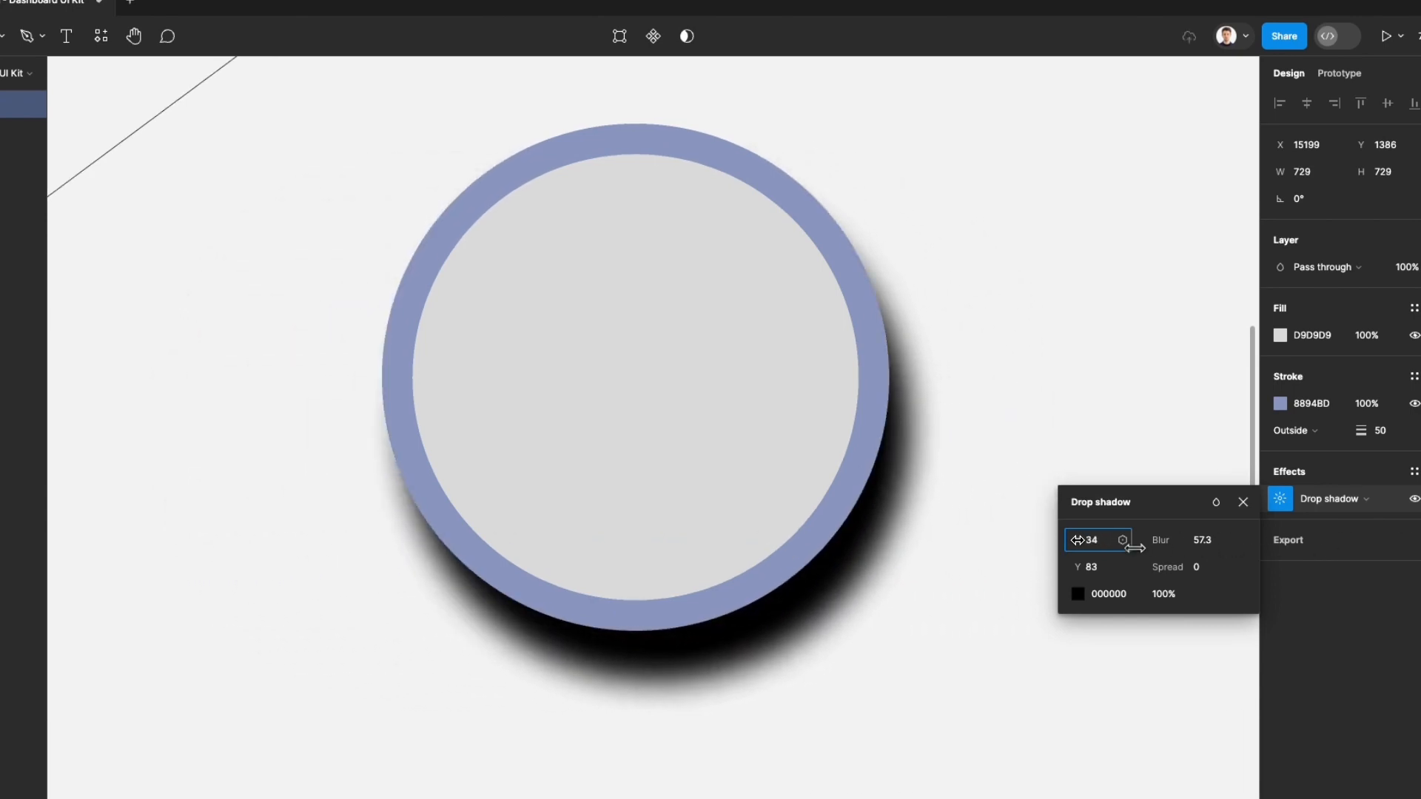
pyautogui.scroll(-3, 632, 488)
pyautogui.click(844, 494)
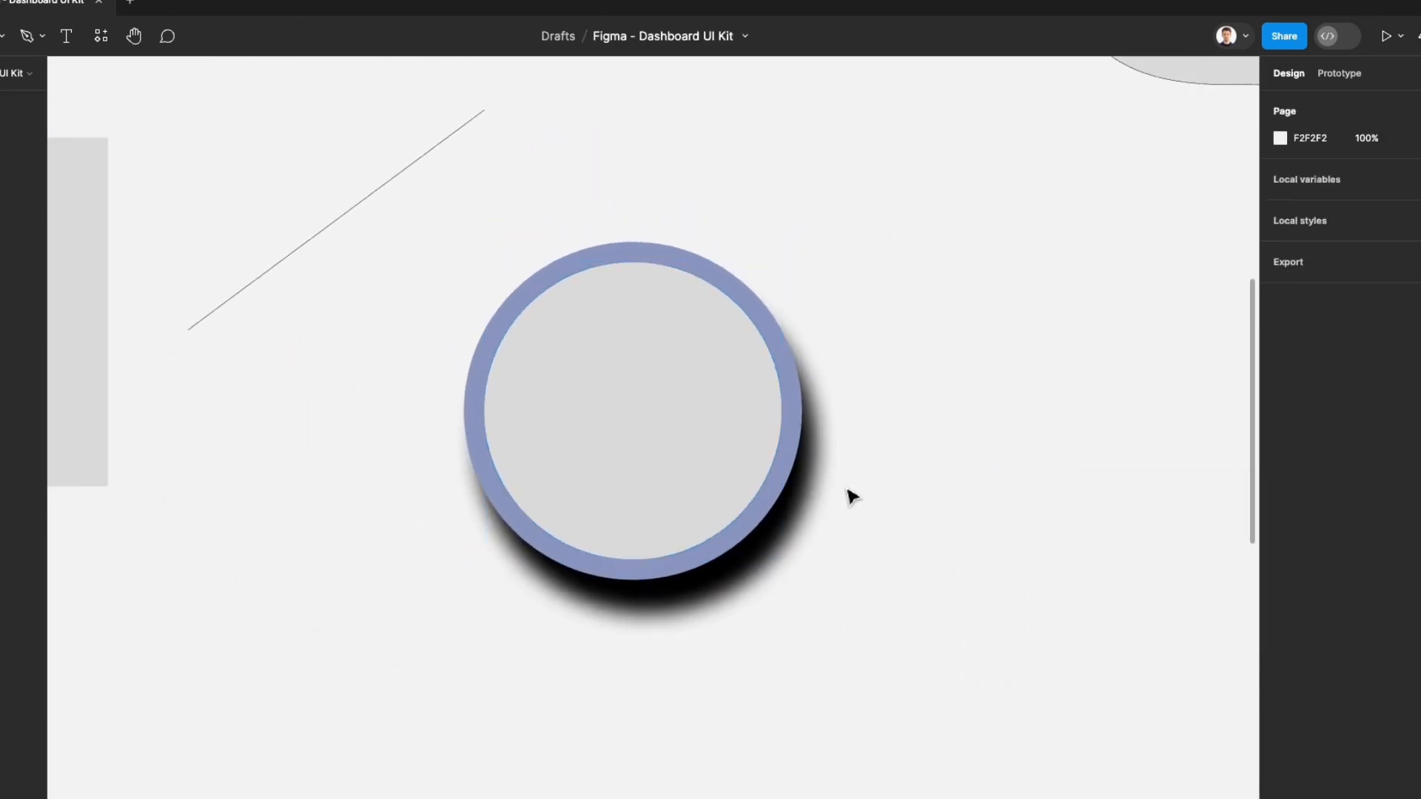
pyautogui.click(654, 441)
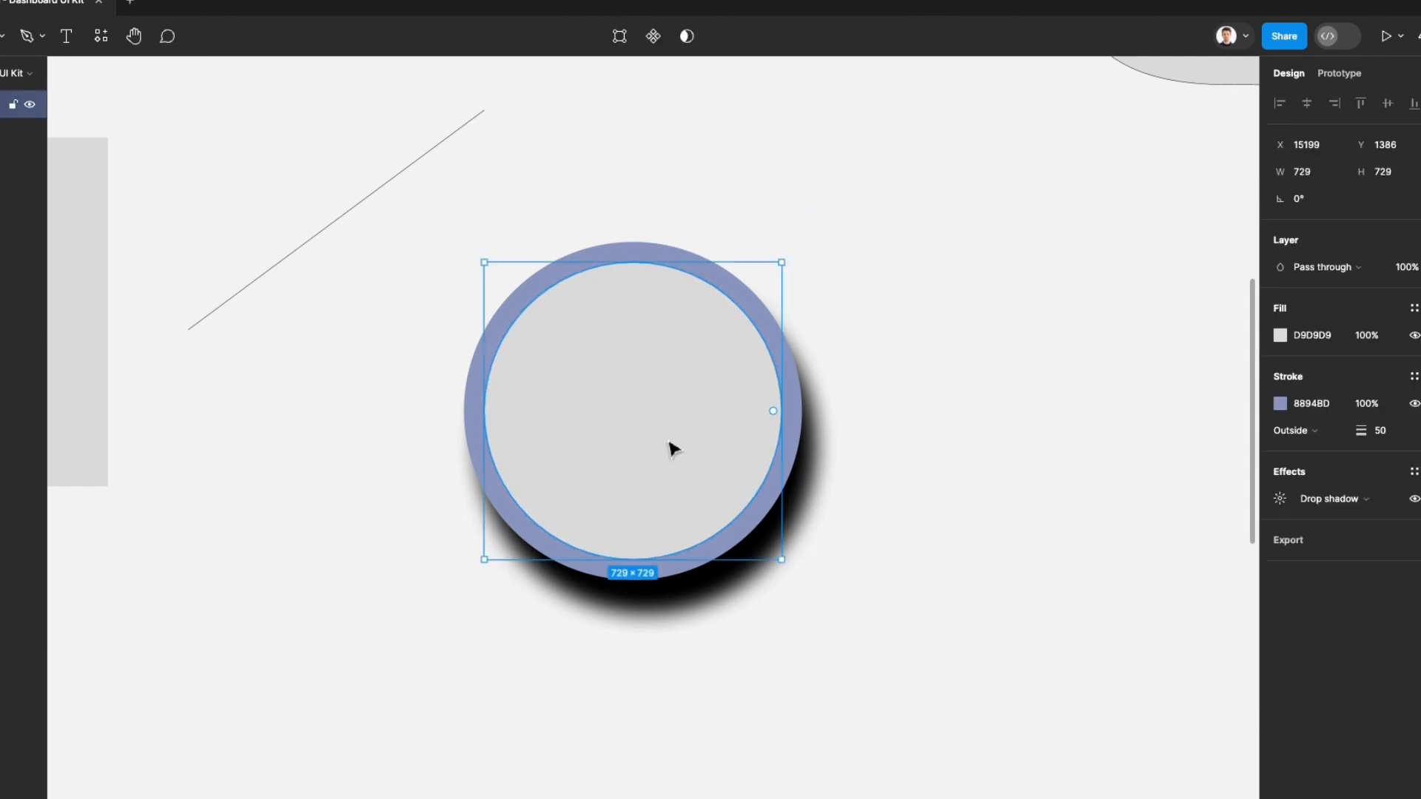
pyautogui.scroll(-5, 696, 416)
pyautogui.hscroll(-1, 765, 416)
pyautogui.click(820, 421)
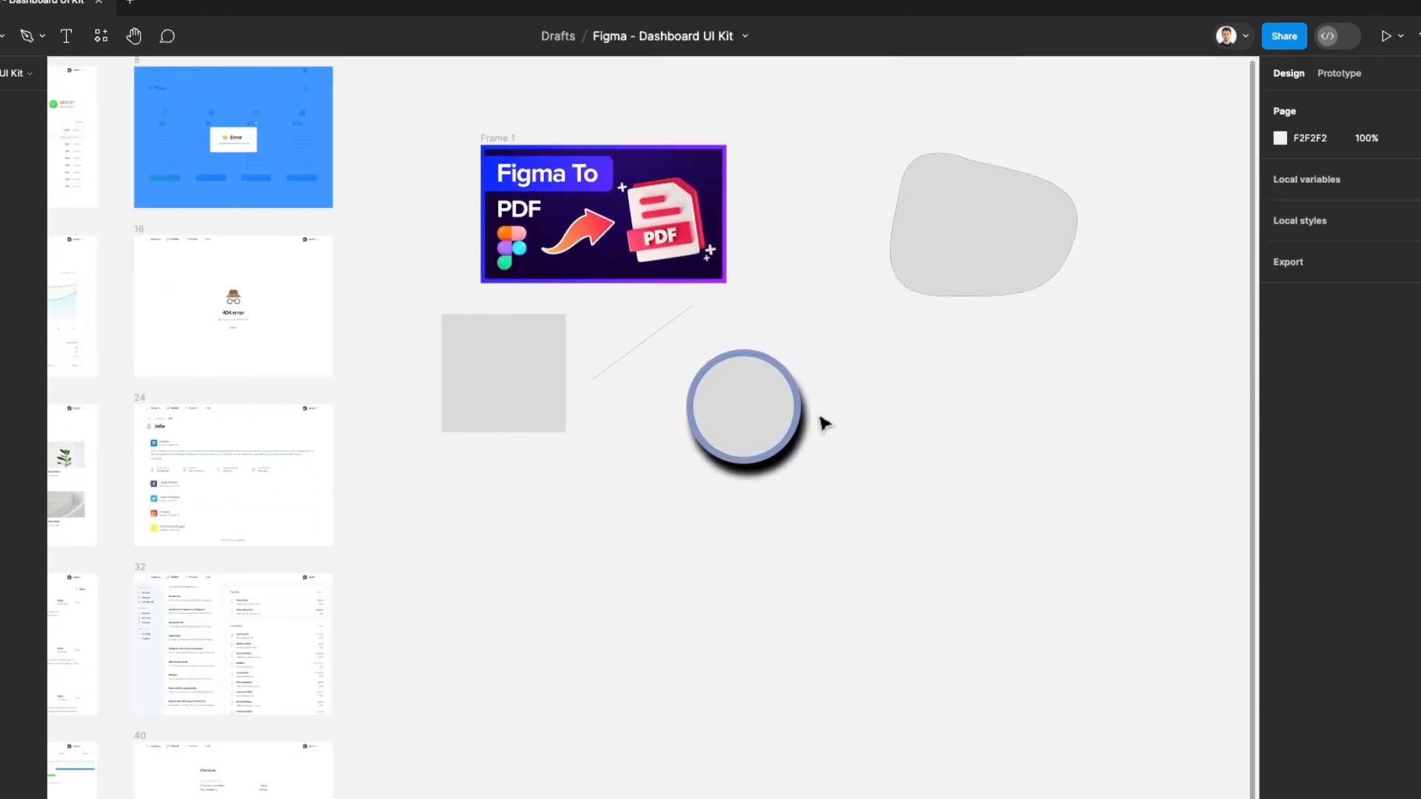
# Select Frame 1 and add an export setting to it at 1x in JPG format
pyautogui.scroll(2, 518, 122)
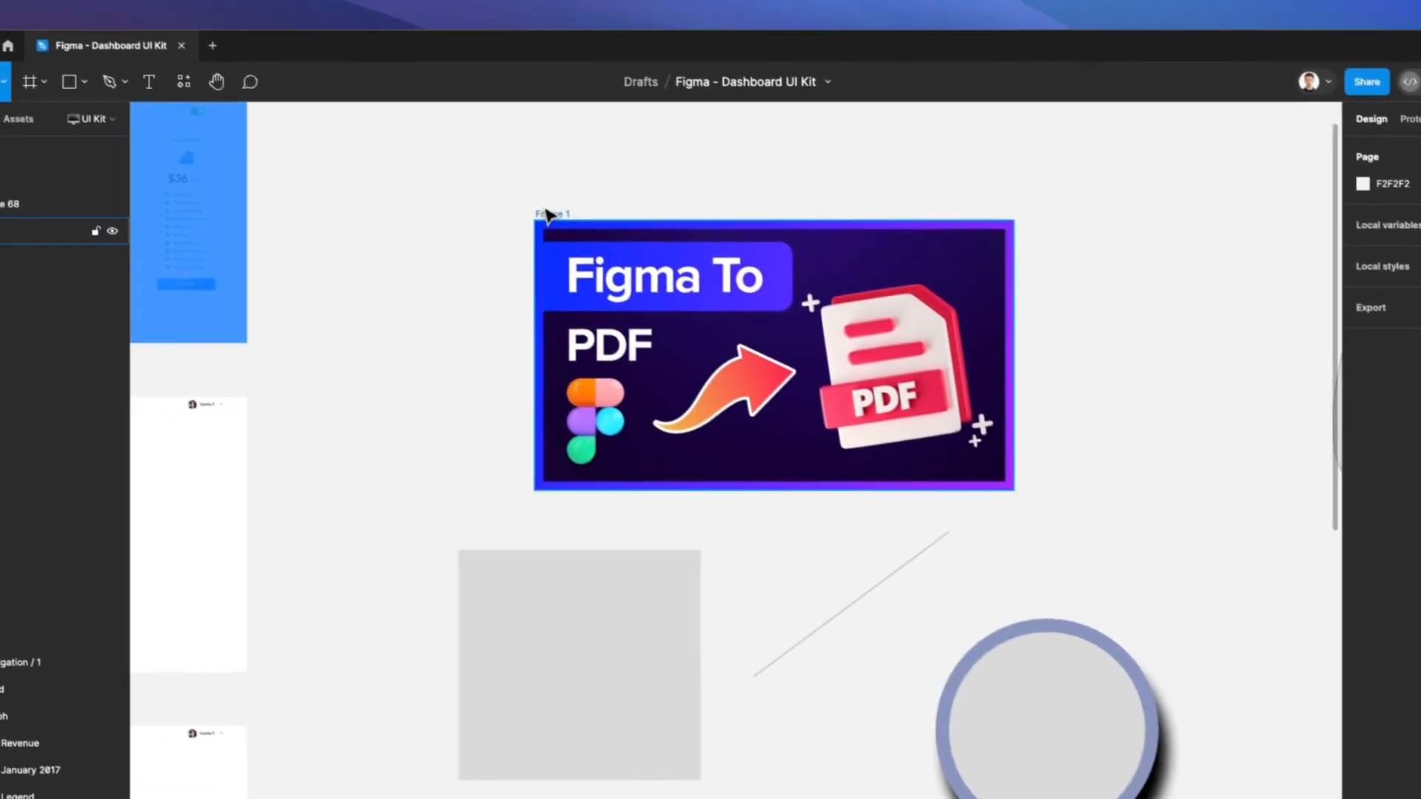
pyautogui.click(473, 175)
pyautogui.hscroll(3, 678, 229)
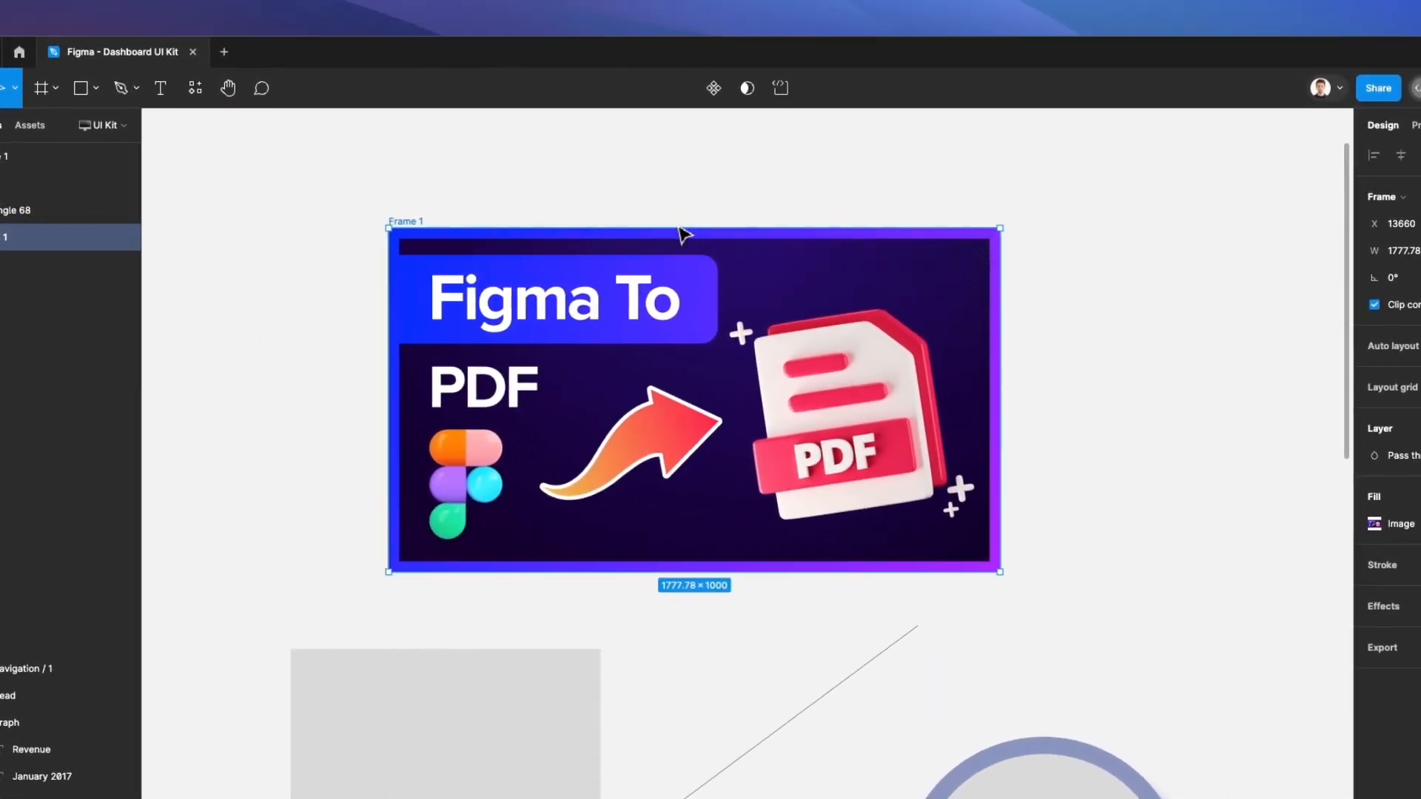
pyautogui.scroll(1, 682, 244)
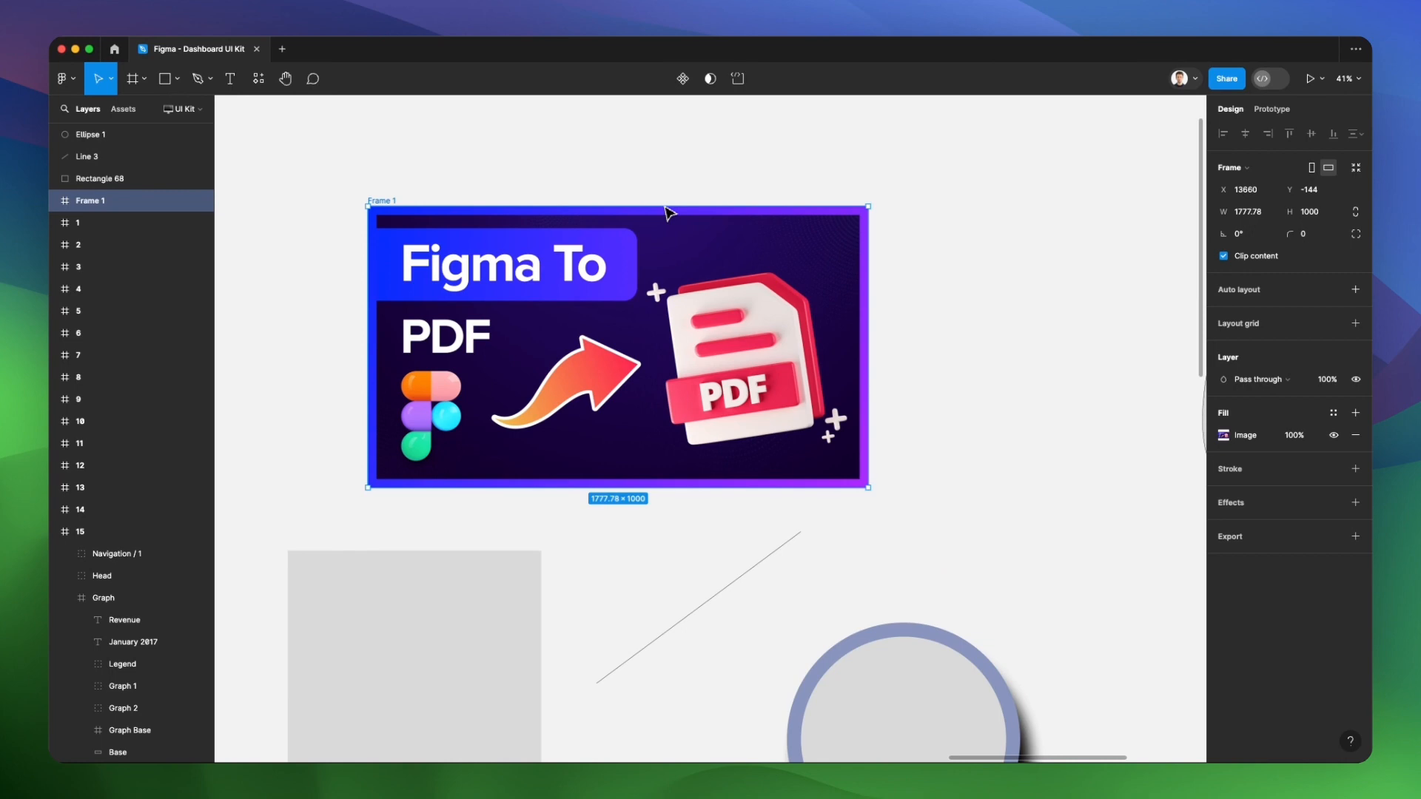
pyautogui.click(1250, 546)
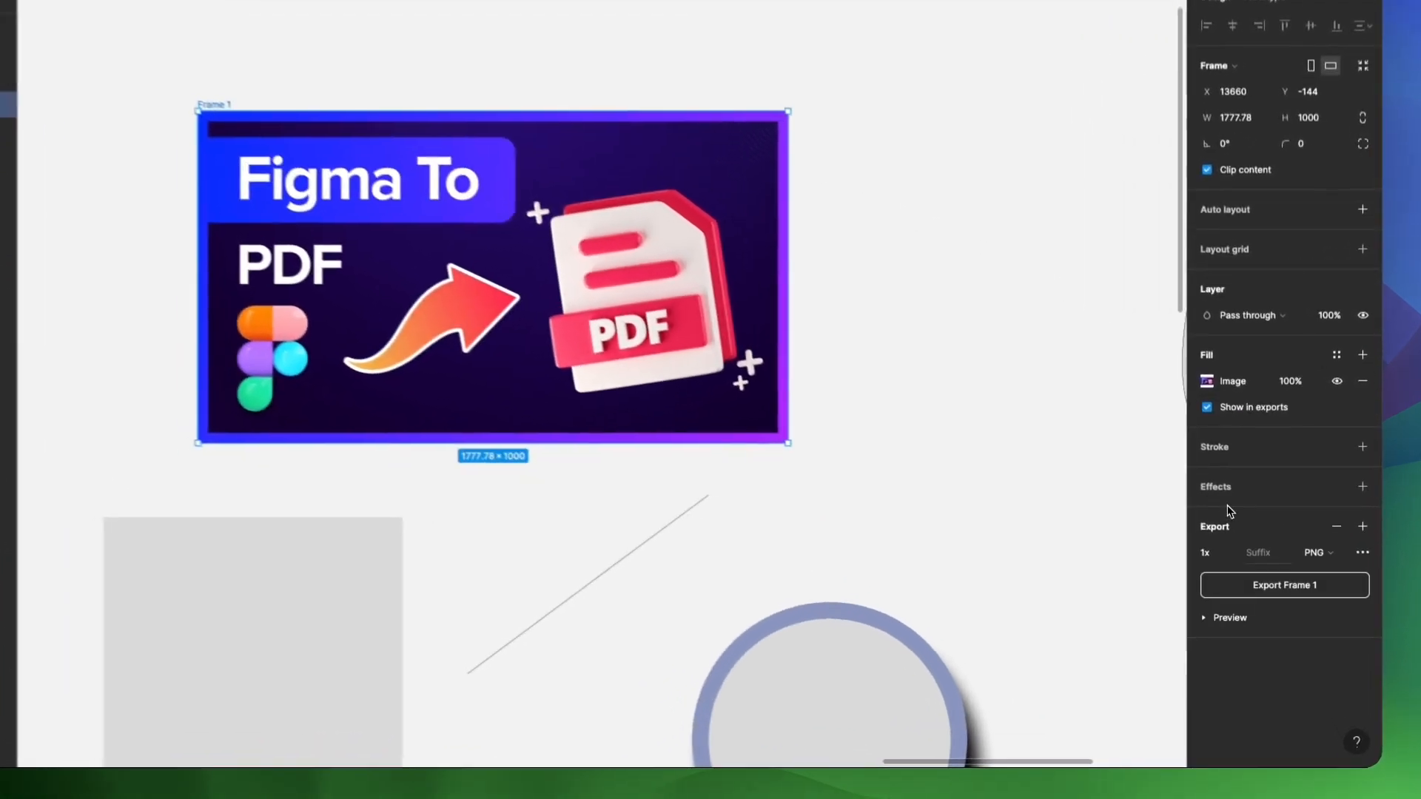
pyautogui.click(1327, 556)
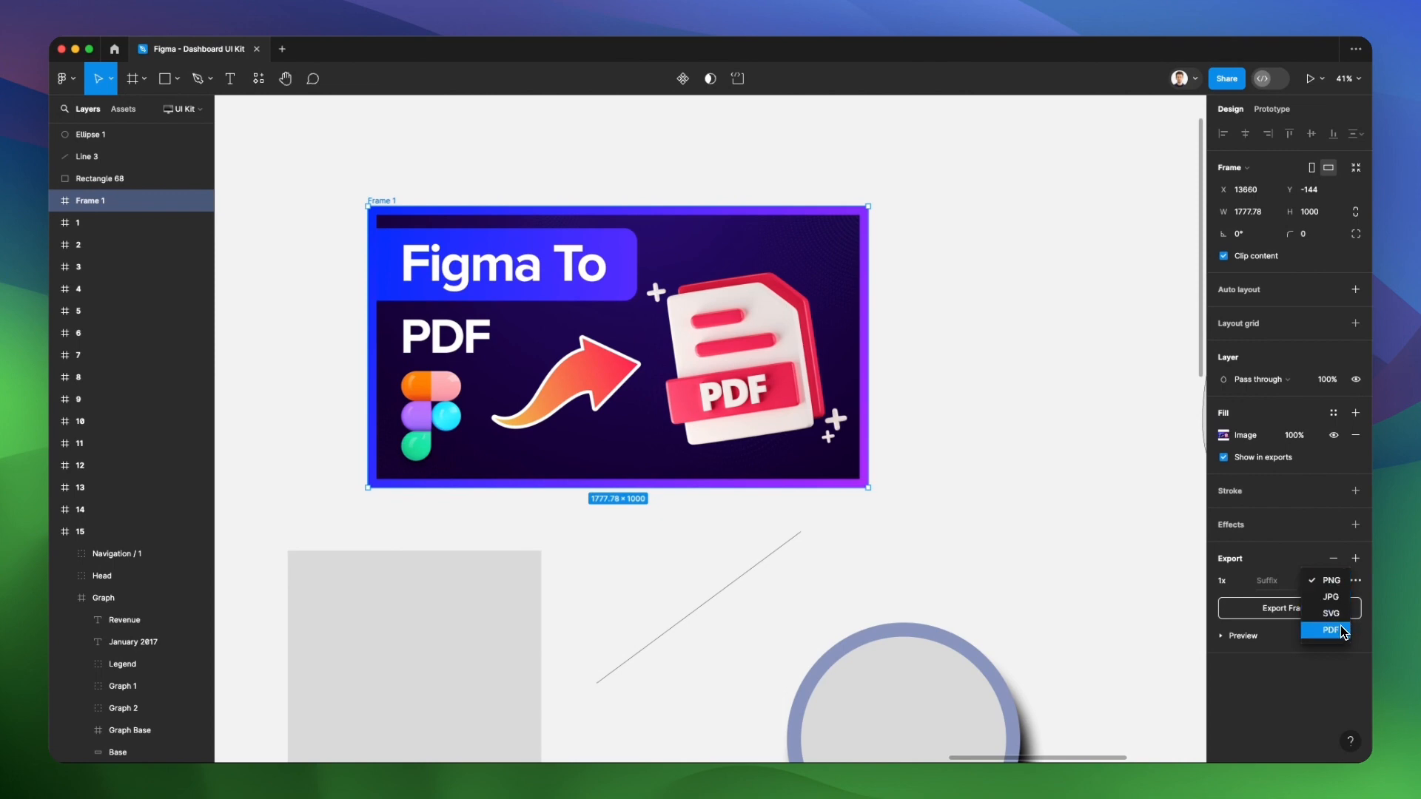
pyautogui.click(1331, 597)
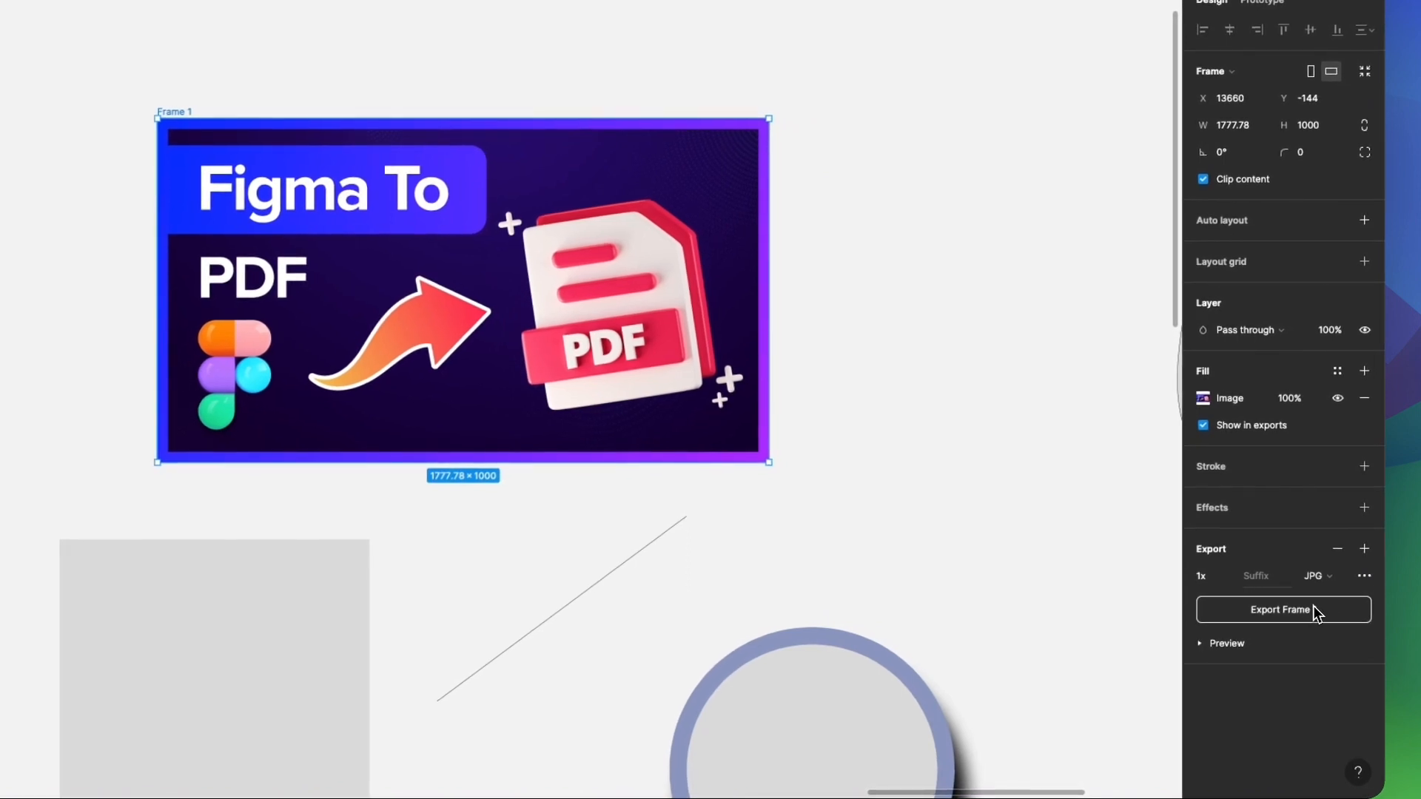
# Export Frame 1 to the Desktop as a JPG file named YT
pyautogui.click(1315, 612)
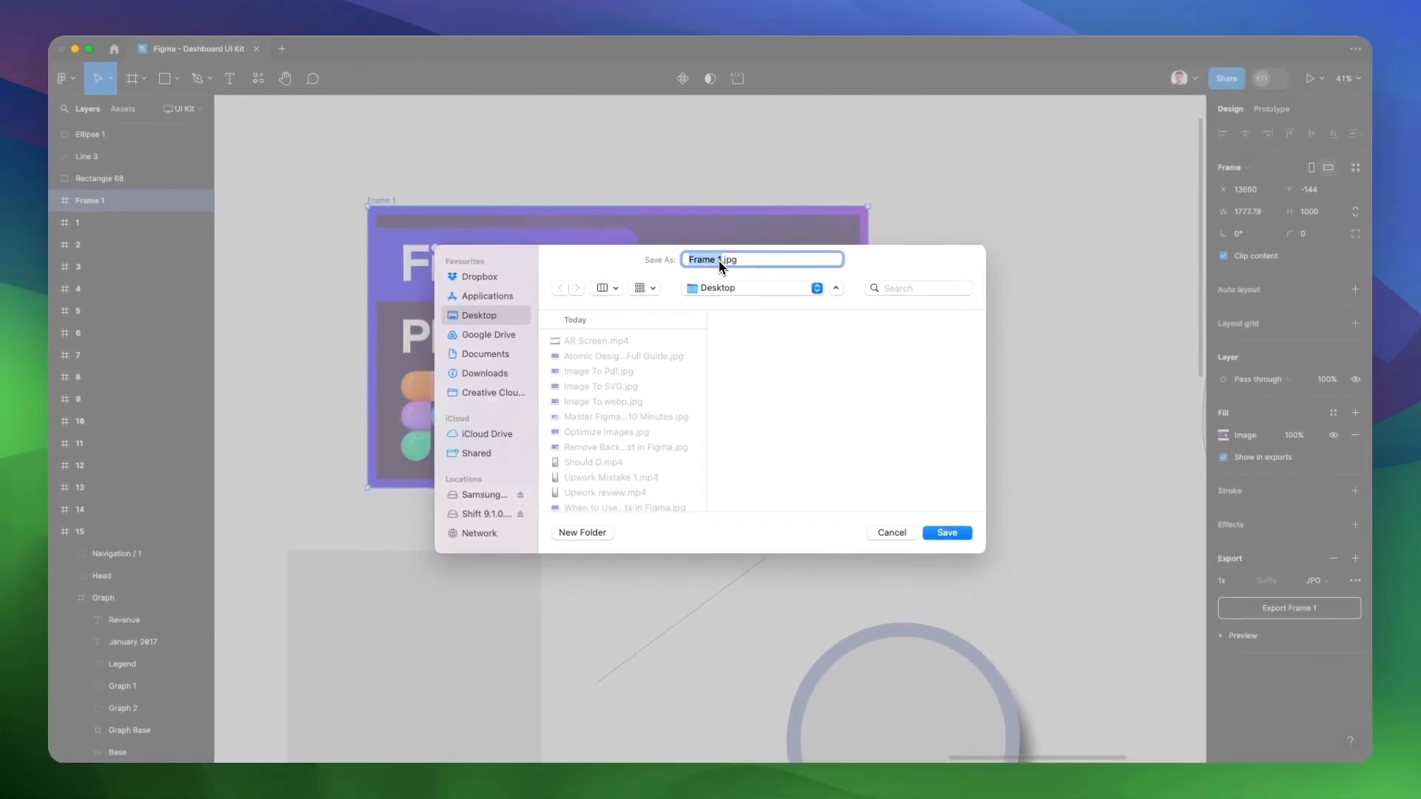
pyautogui.click(711, 259)
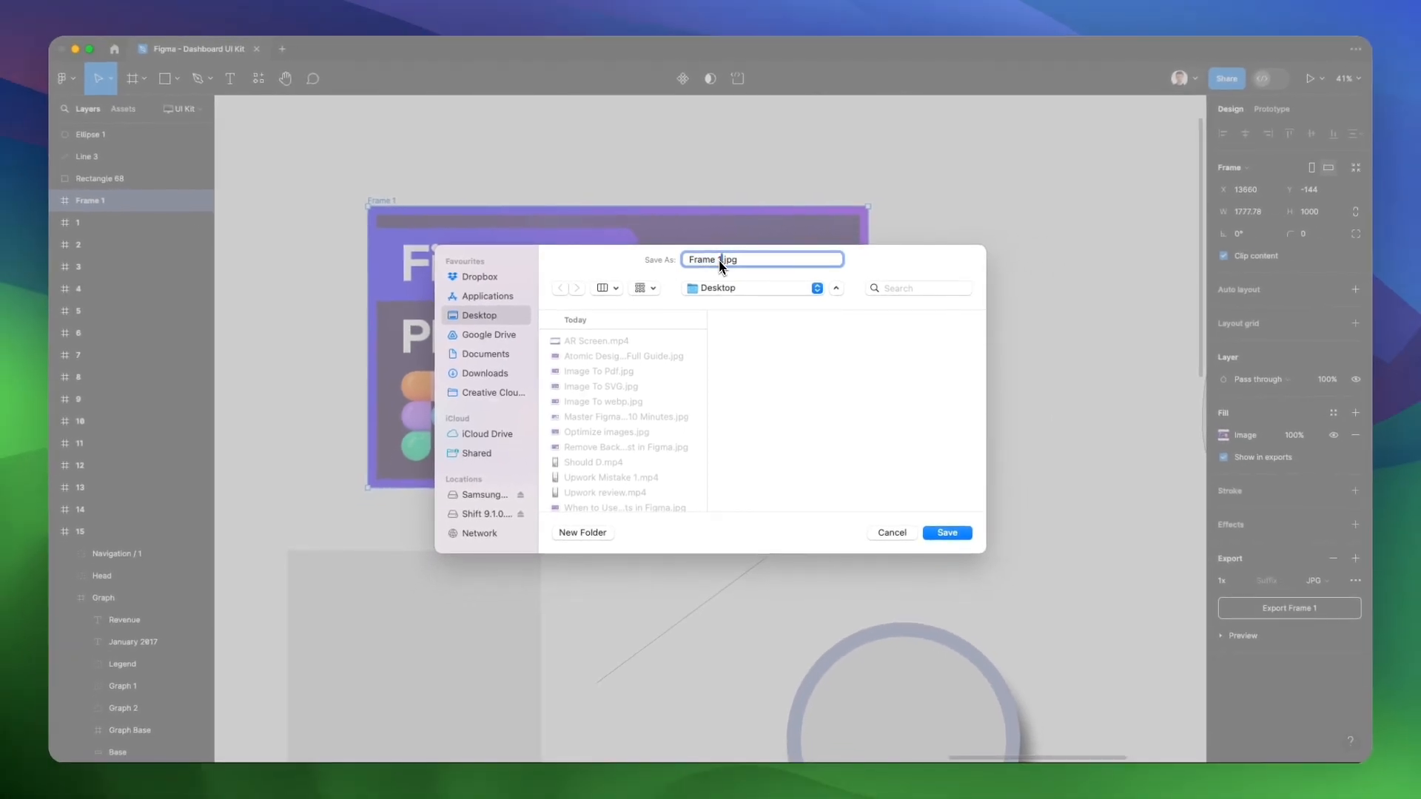
pyautogui.write('YT')
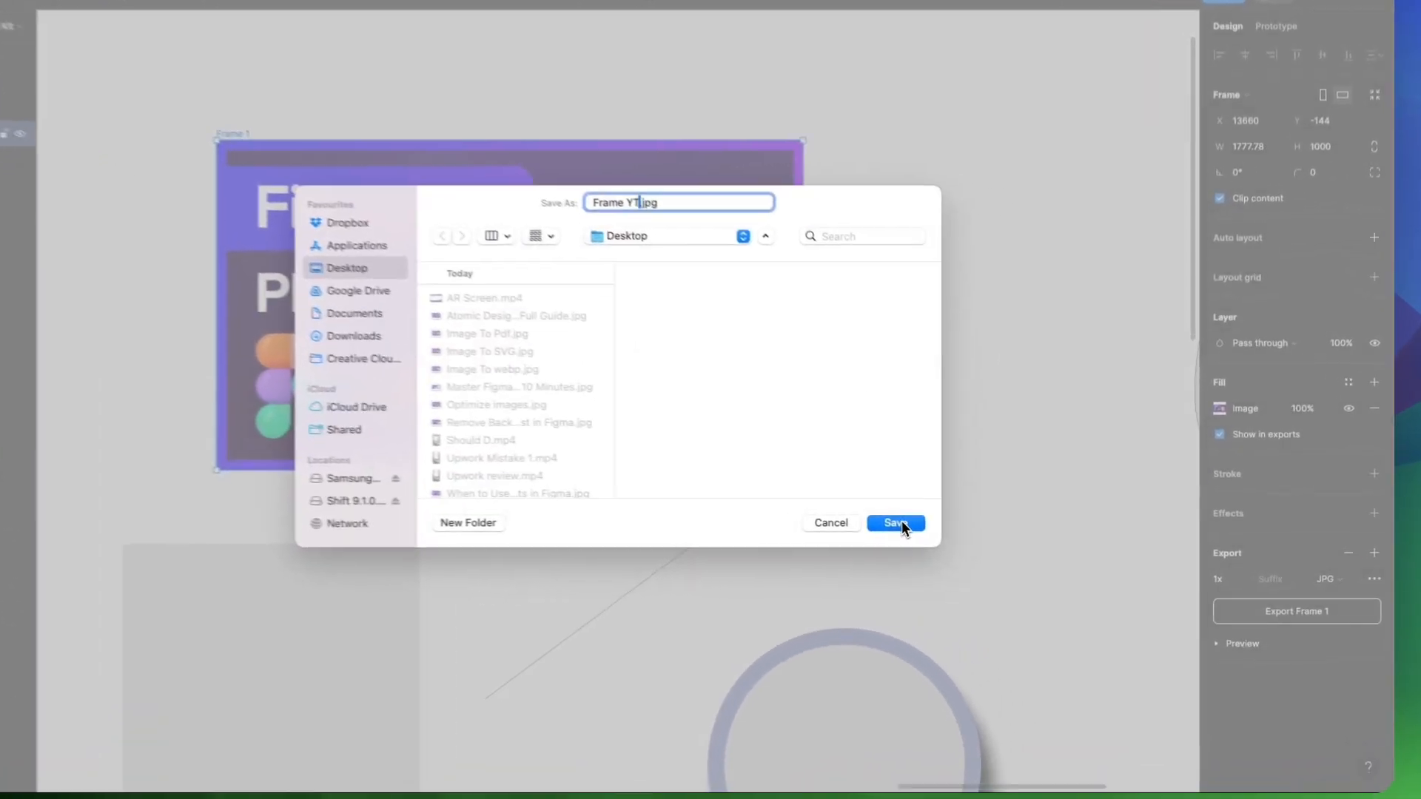
pyautogui.click(947, 533)
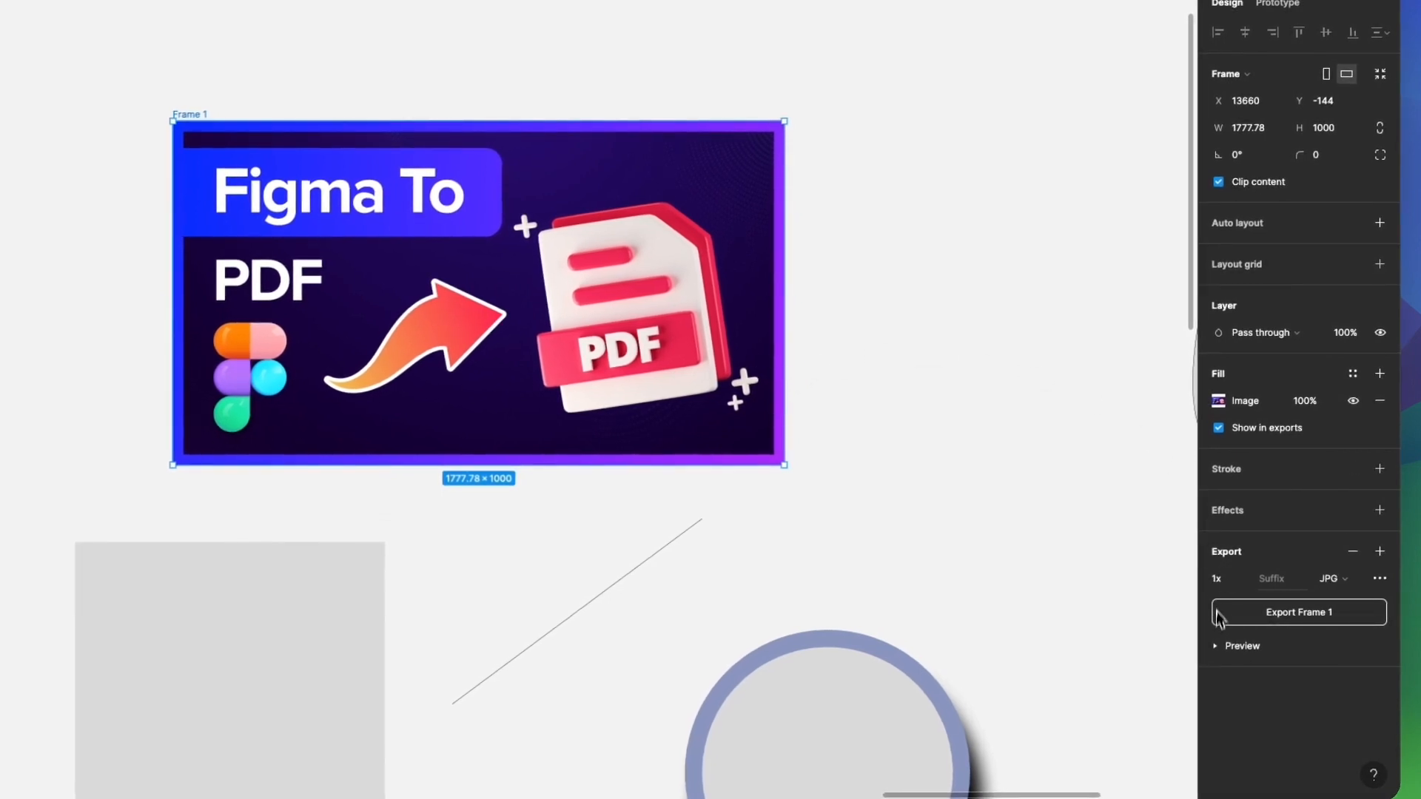
# Expand the export preview of Frame 1 and clear the selection
pyautogui.click(1217, 648)
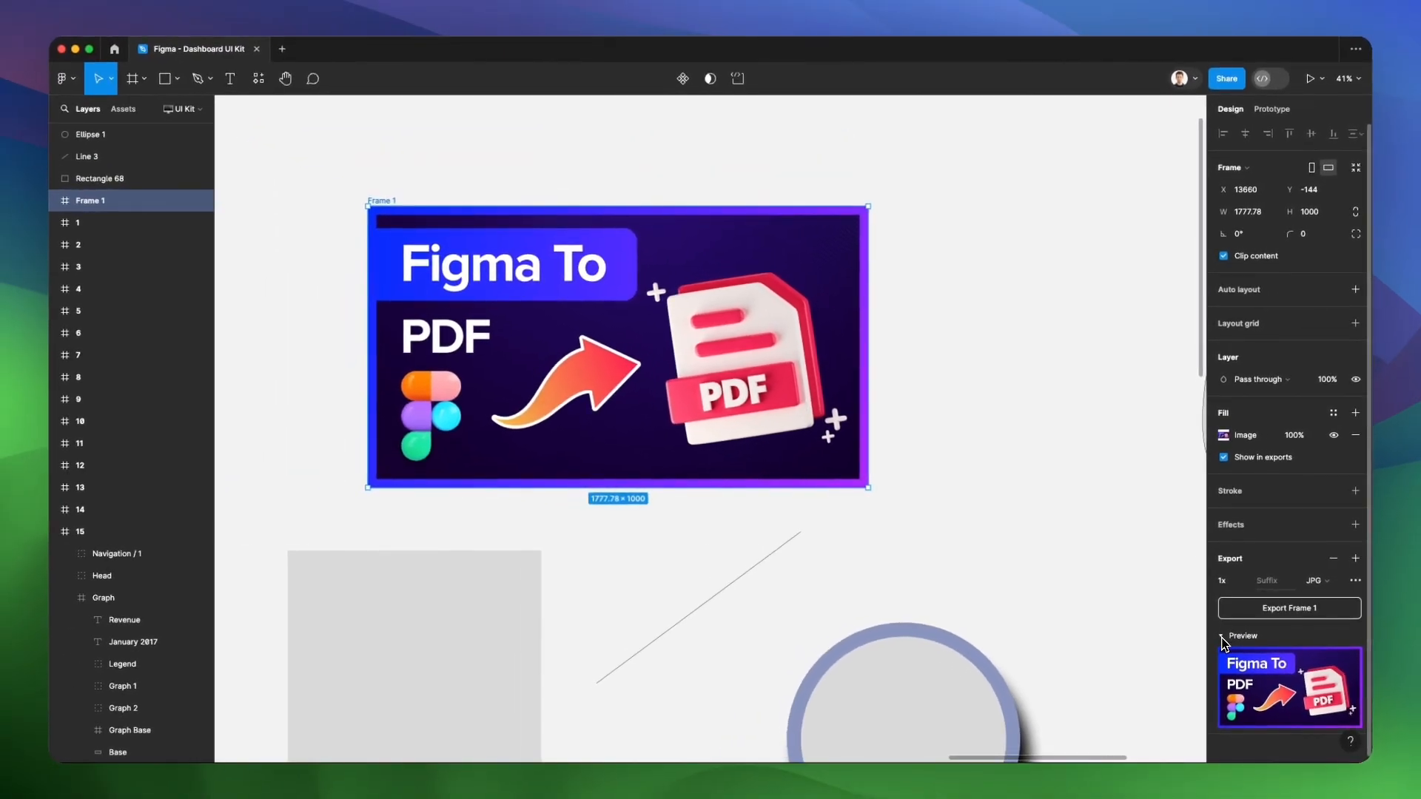
pyautogui.click(960, 393)
pyautogui.scroll(-6, 960, 393)
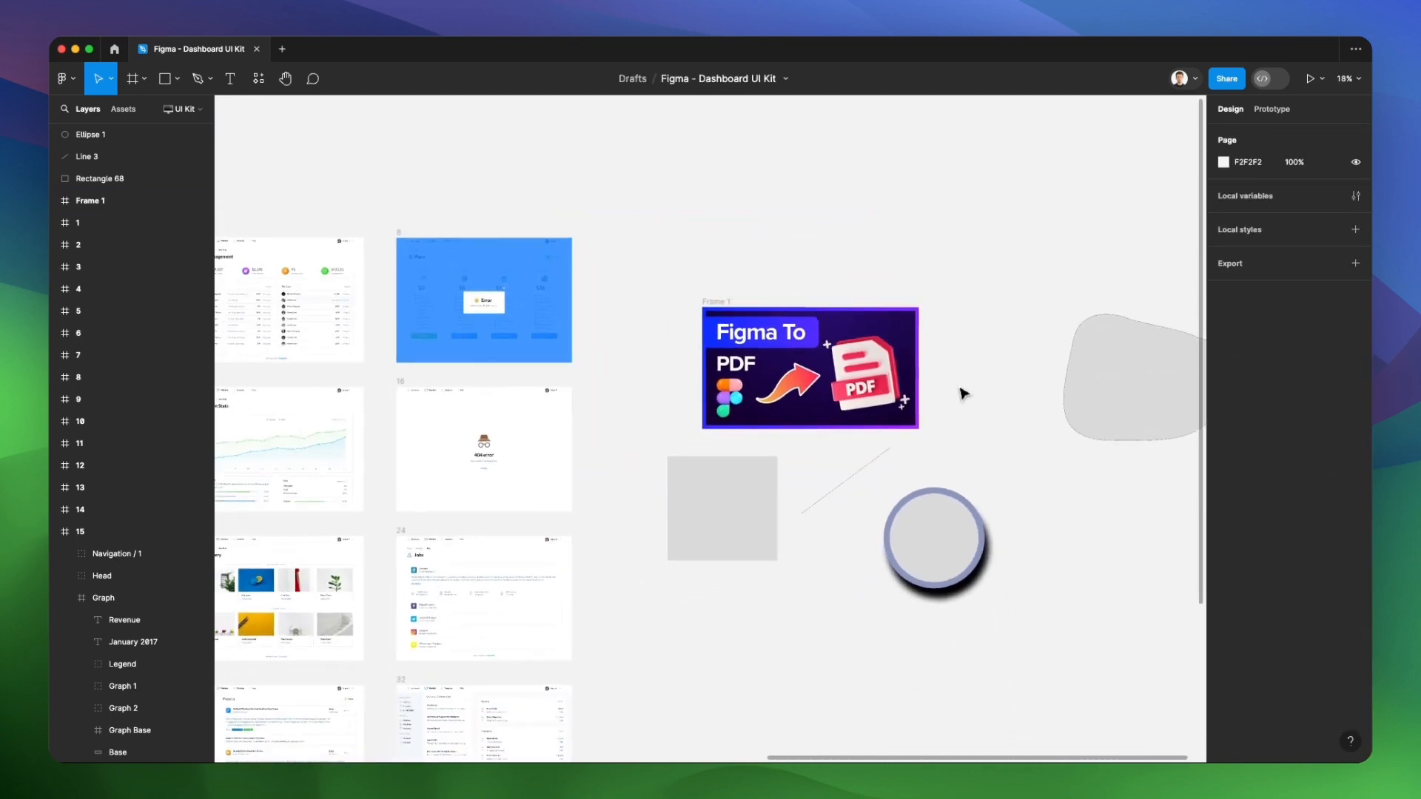
# Select frame 1, Vector 1, the circle, the grey rectangle and Frame 1 in turn to match each layer with its canvas object
pyautogui.scroll(-2, 961, 393)
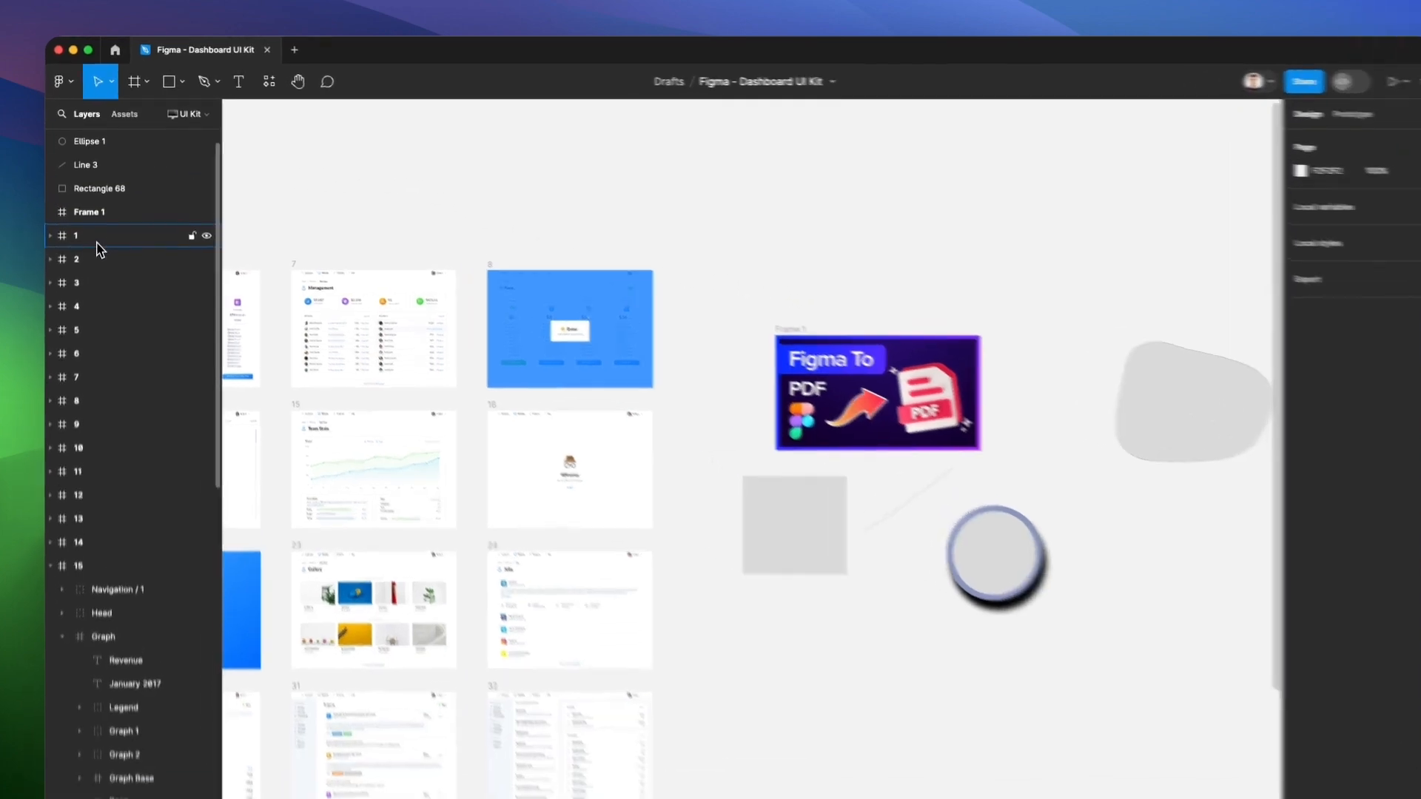
pyautogui.click(96, 225)
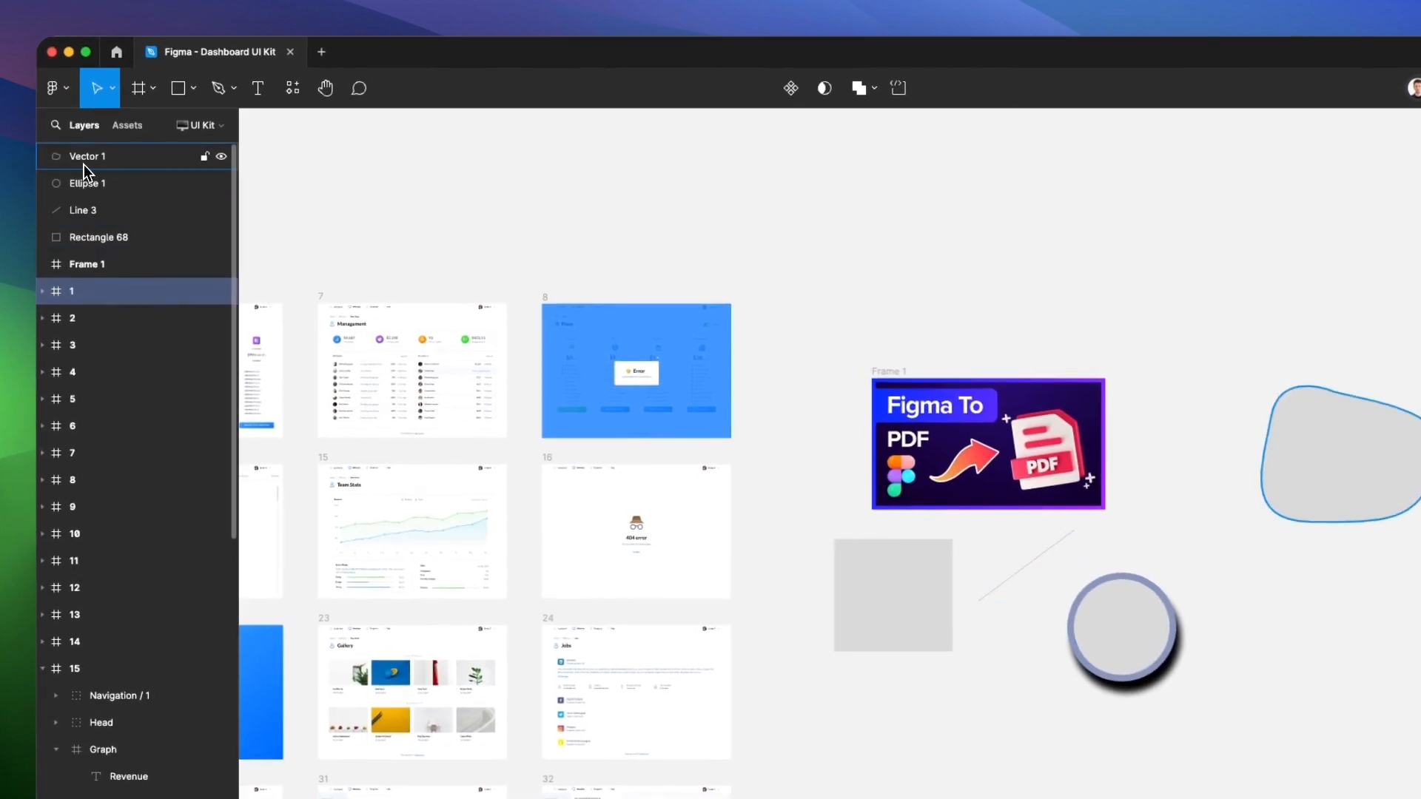
pyautogui.click(85, 160)
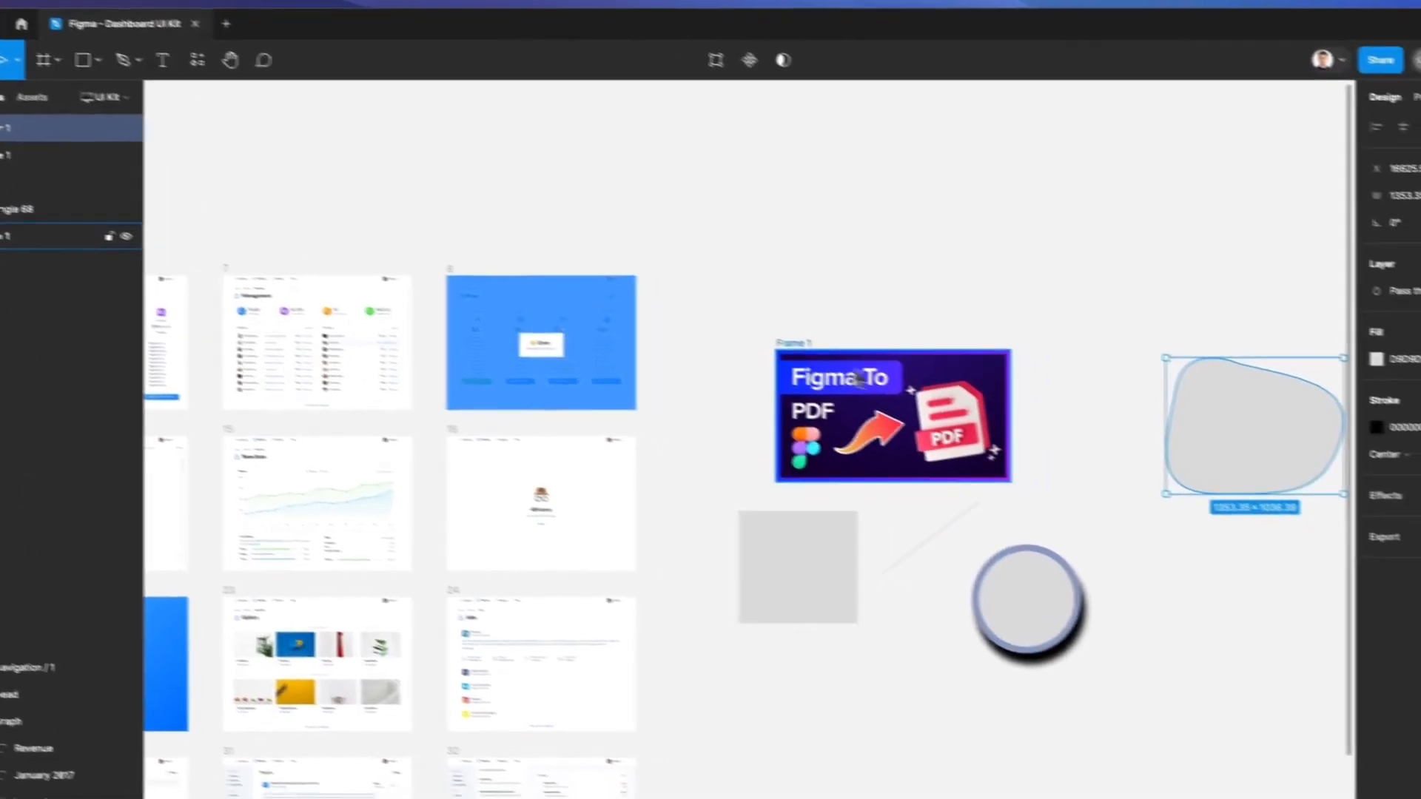
pyautogui.scroll(3, 1010, 411)
pyautogui.hscroll(5, 1005, 410)
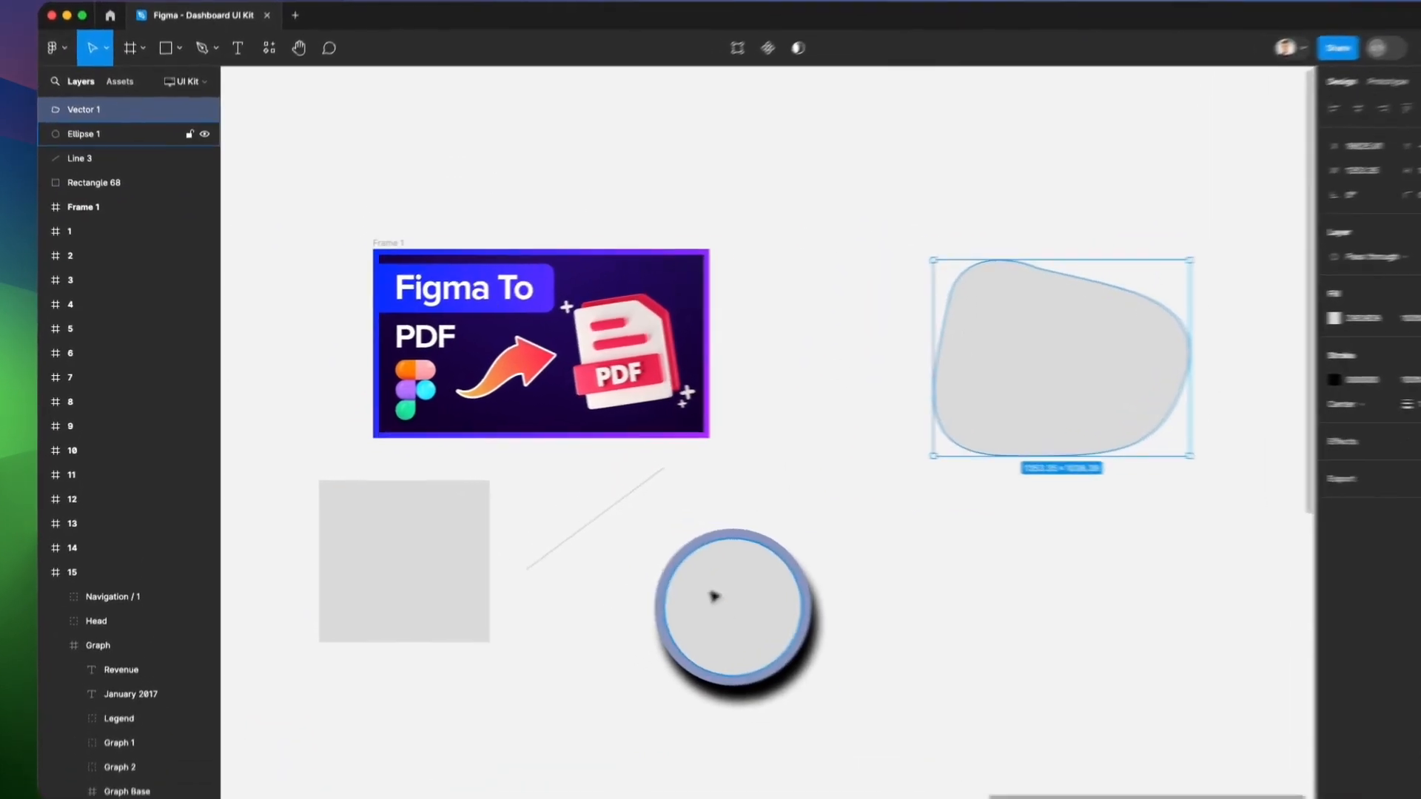
pyautogui.click(678, 585)
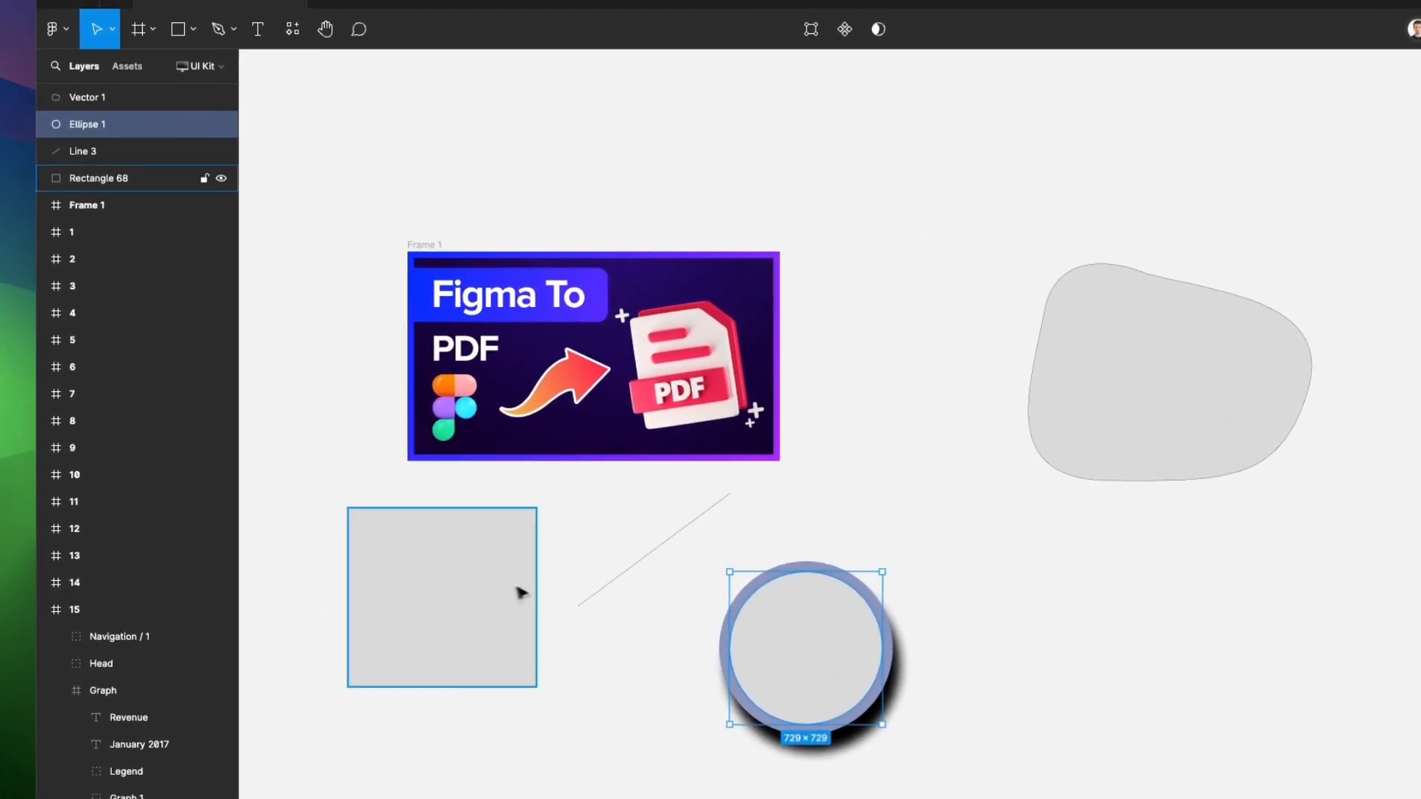
pyautogui.click(520, 591)
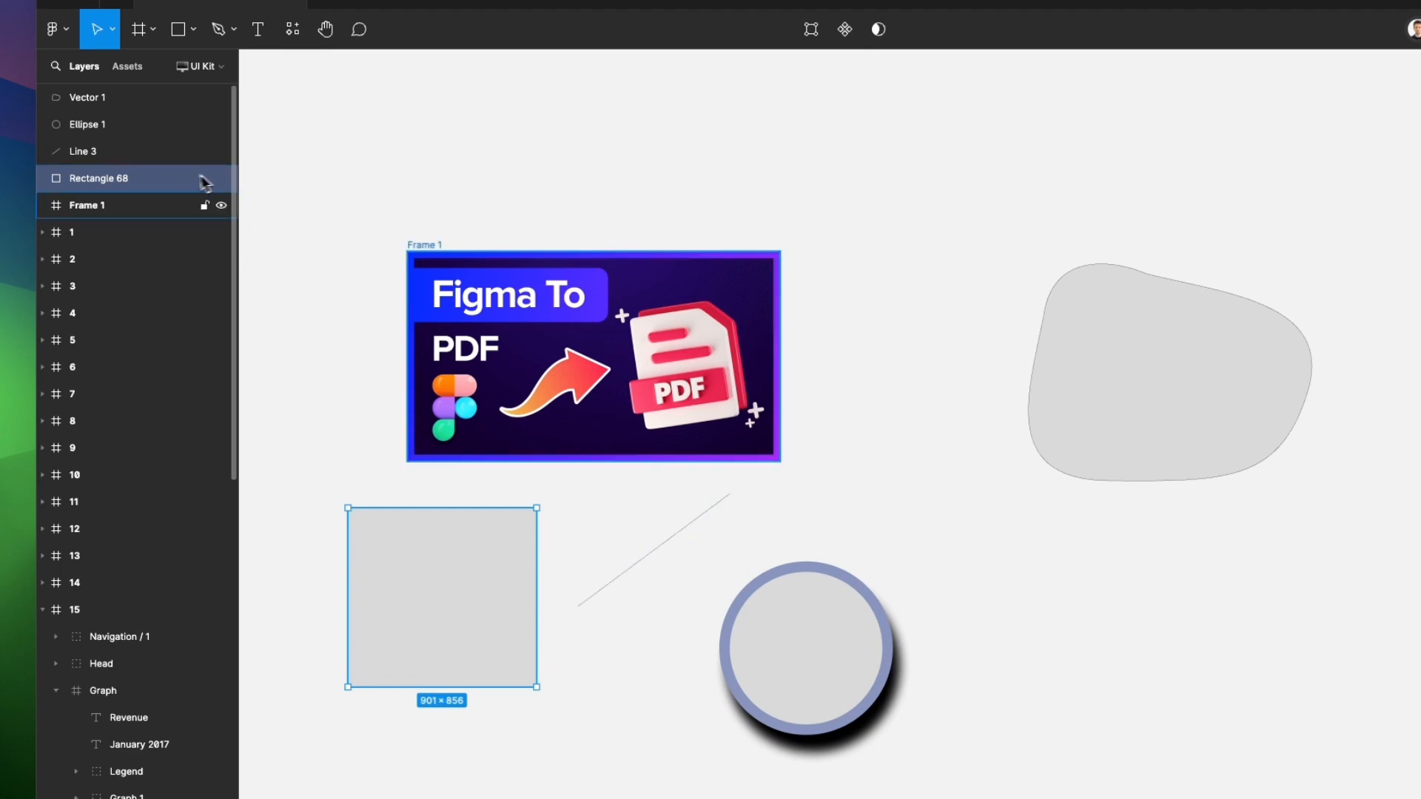
pyautogui.click(413, 249)
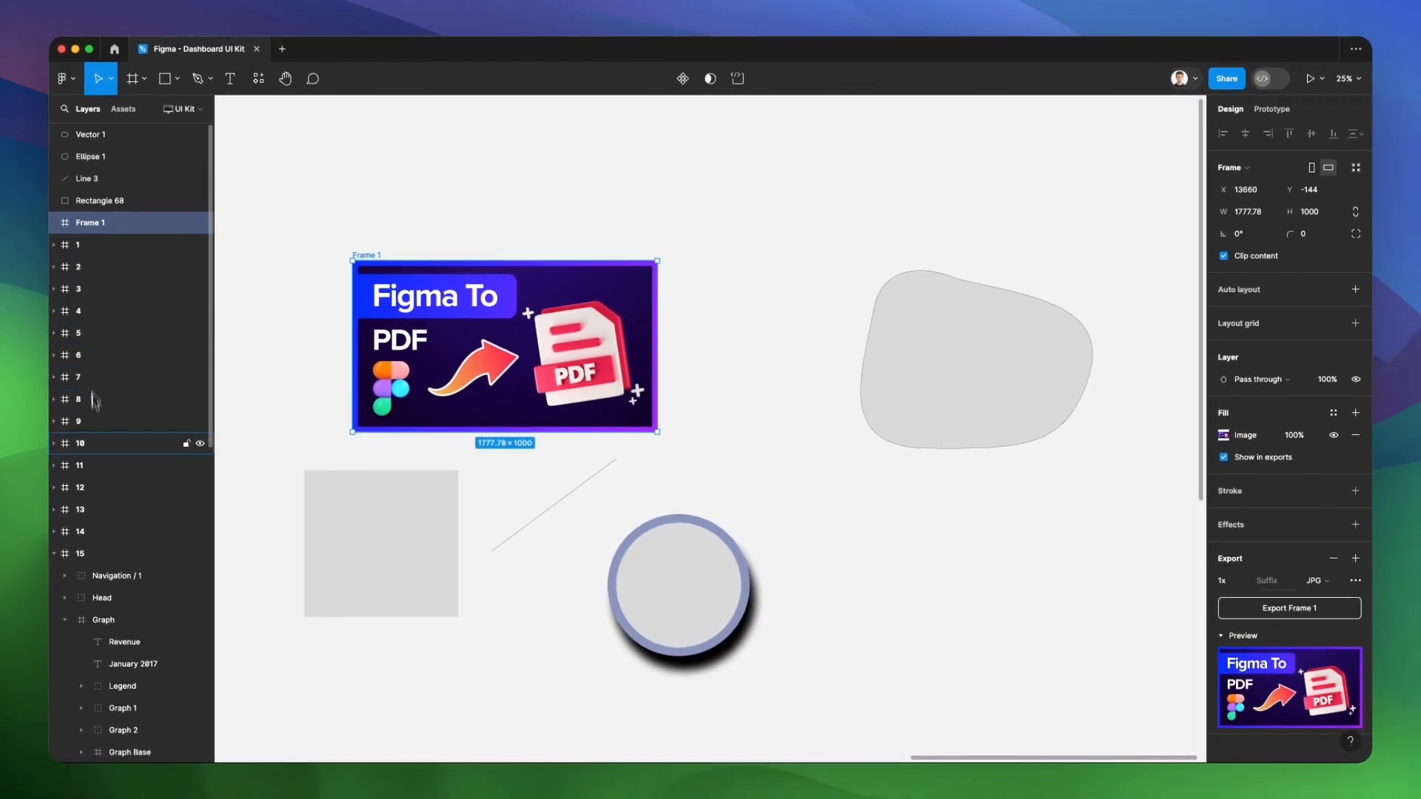
# Locate the UI kit screens on the canvas and select frame 3 from the layer list
pyautogui.scroll(-5, 441, 307)
pyautogui.hscroll(-10, 441, 308)
pyautogui.hscroll(-6, 441, 308)
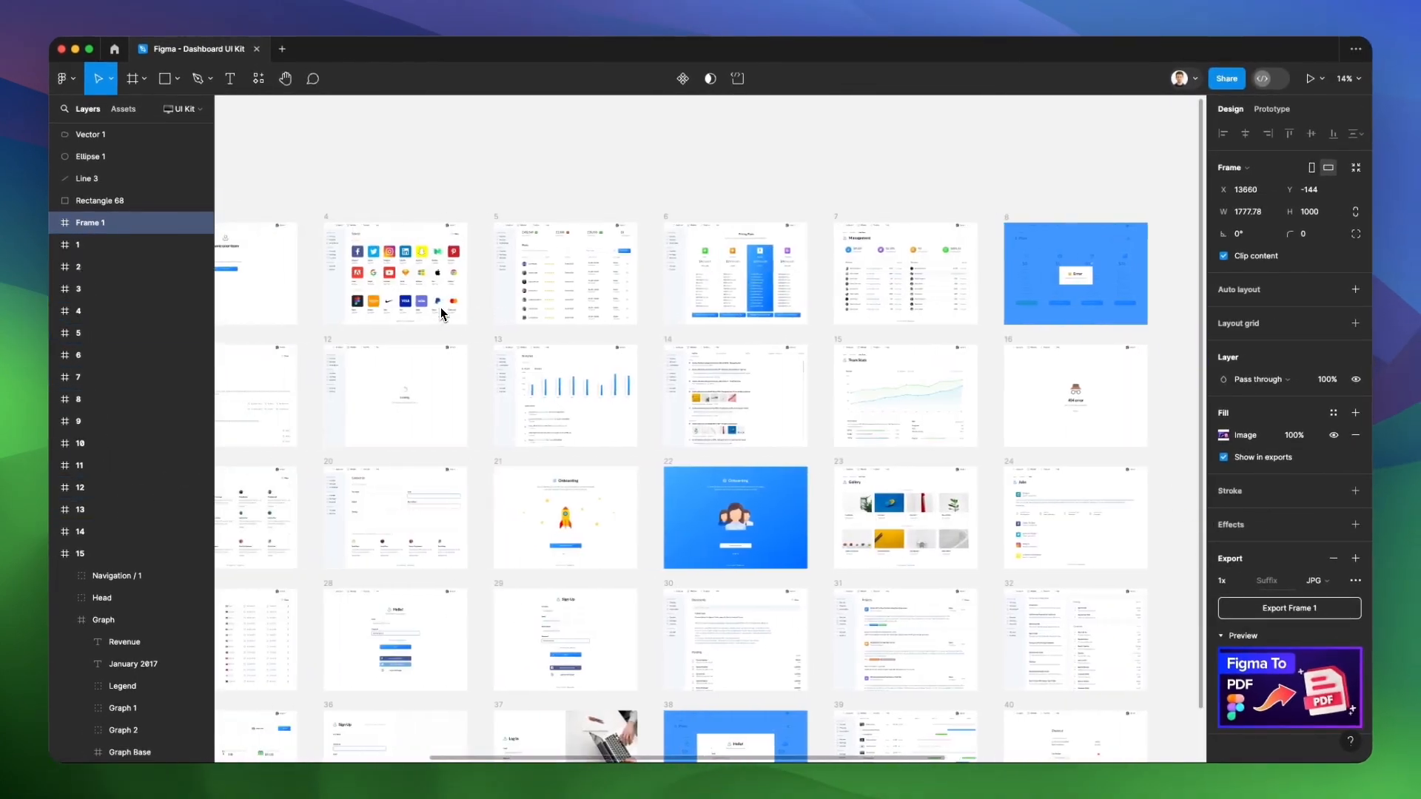
pyautogui.click(97, 267)
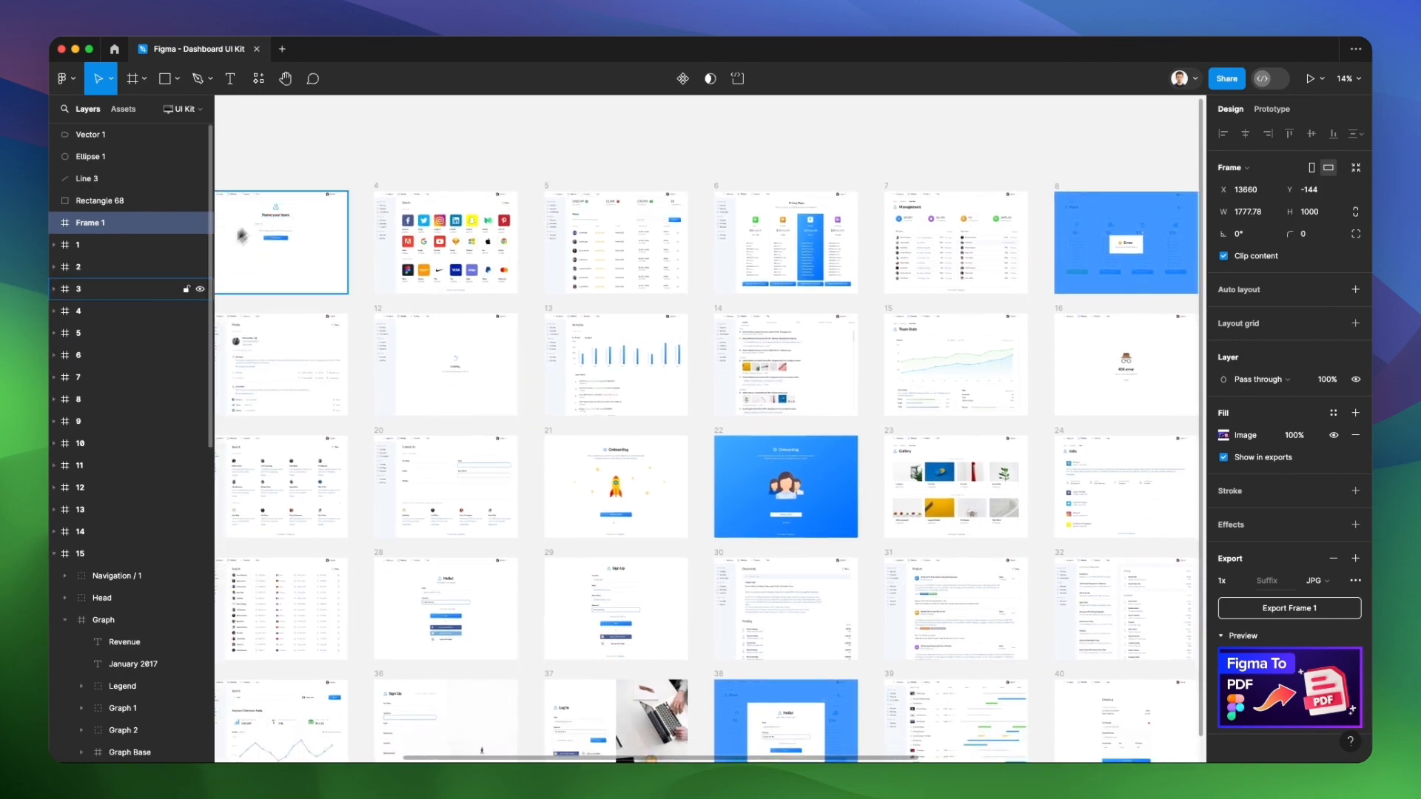
pyautogui.click(103, 296)
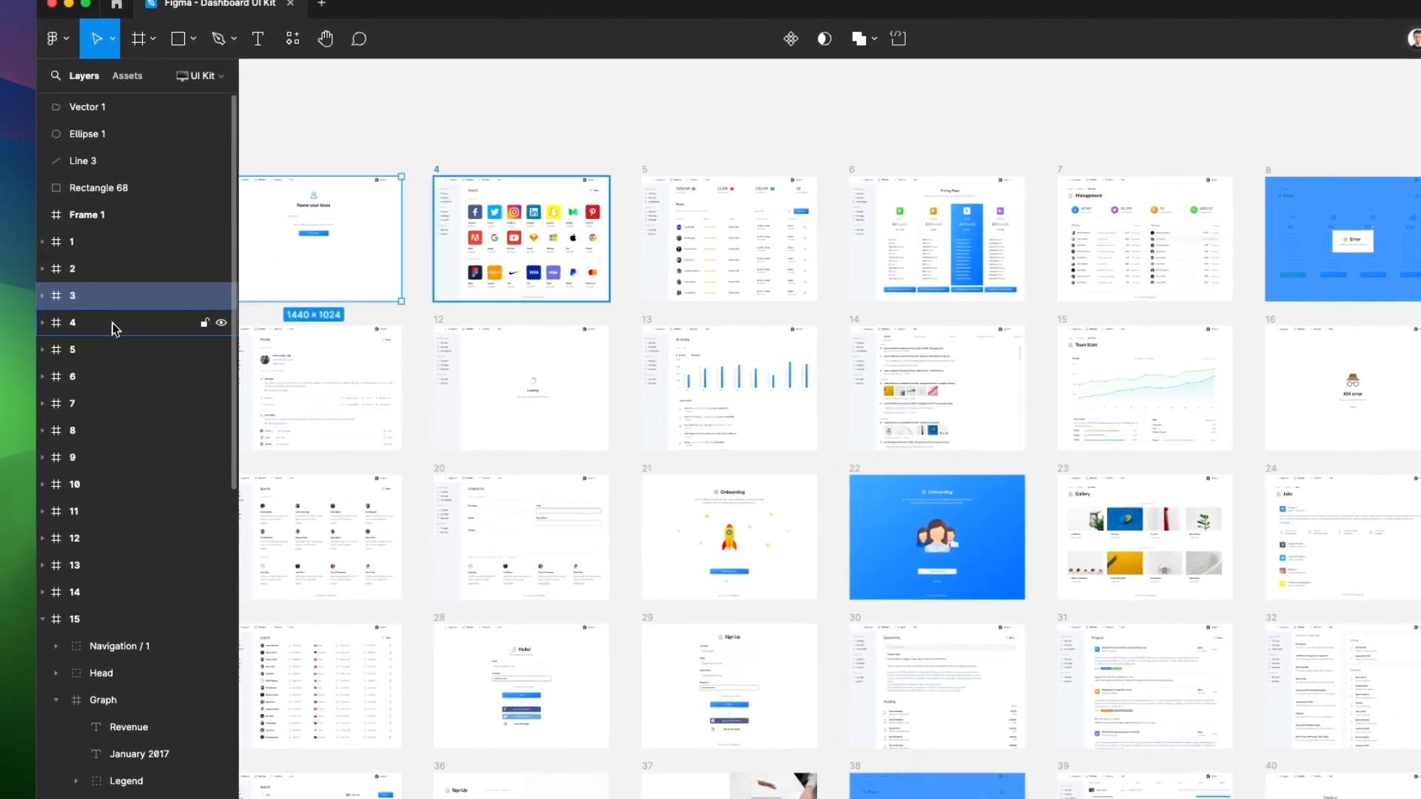
# Select frames 4, 6, 7 and 8 in turn from the layer list and examine the matching screens on the canvas
pyautogui.click(113, 322)
pyautogui.click(125, 376)
pyautogui.click(129, 403)
pyautogui.click(128, 430)
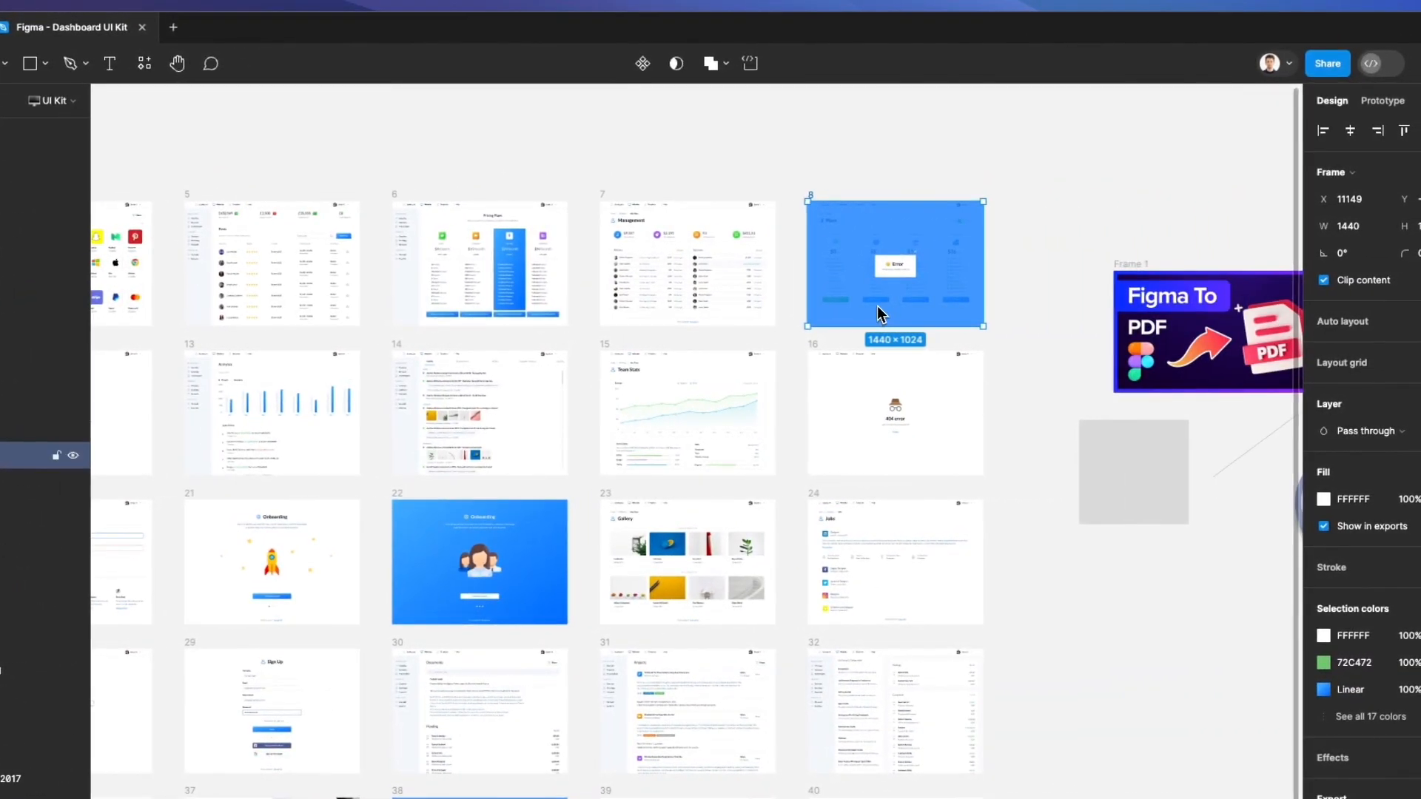
pyautogui.scroll(5, 873, 305)
pyautogui.click(723, 339)
pyautogui.scroll(1, 725, 338)
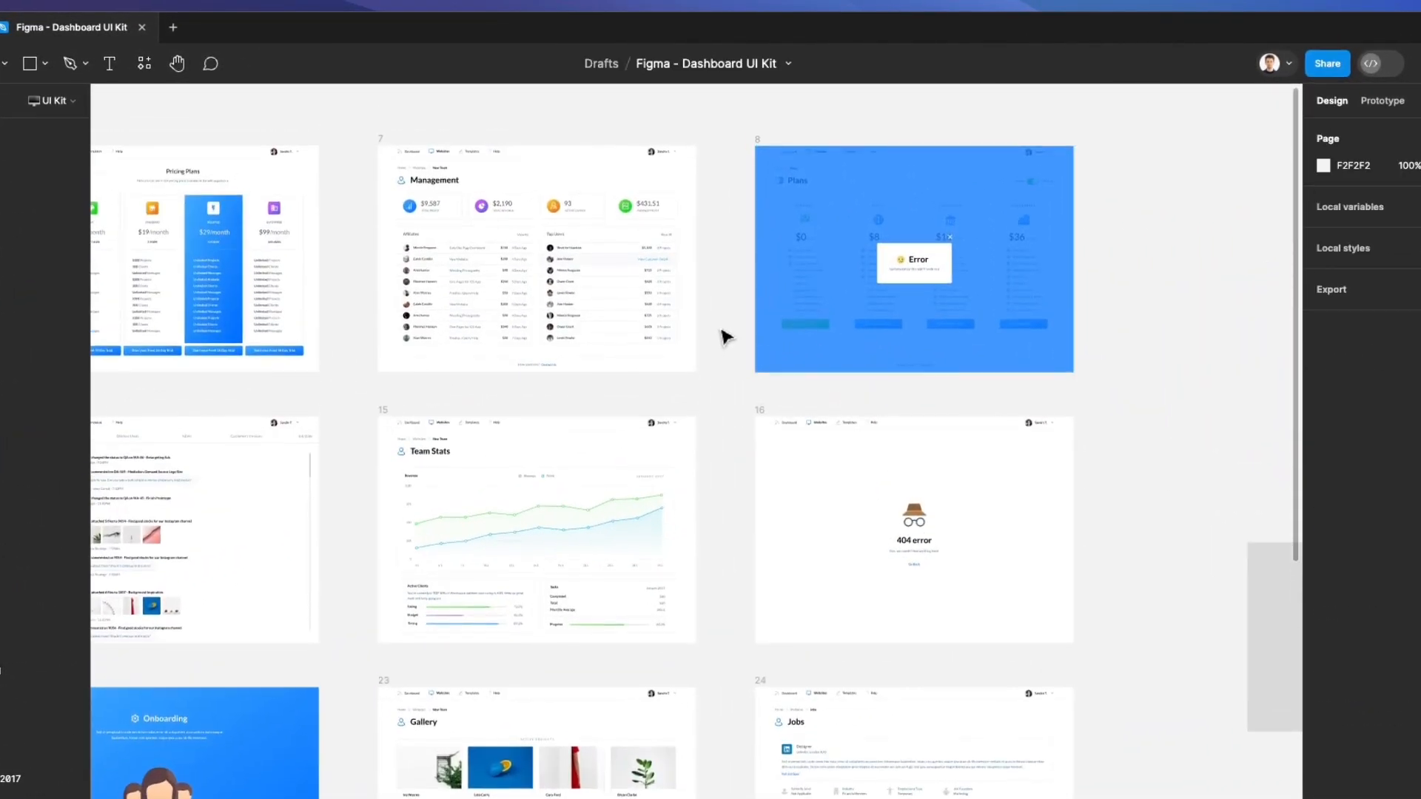
pyautogui.scroll(-3, 724, 339)
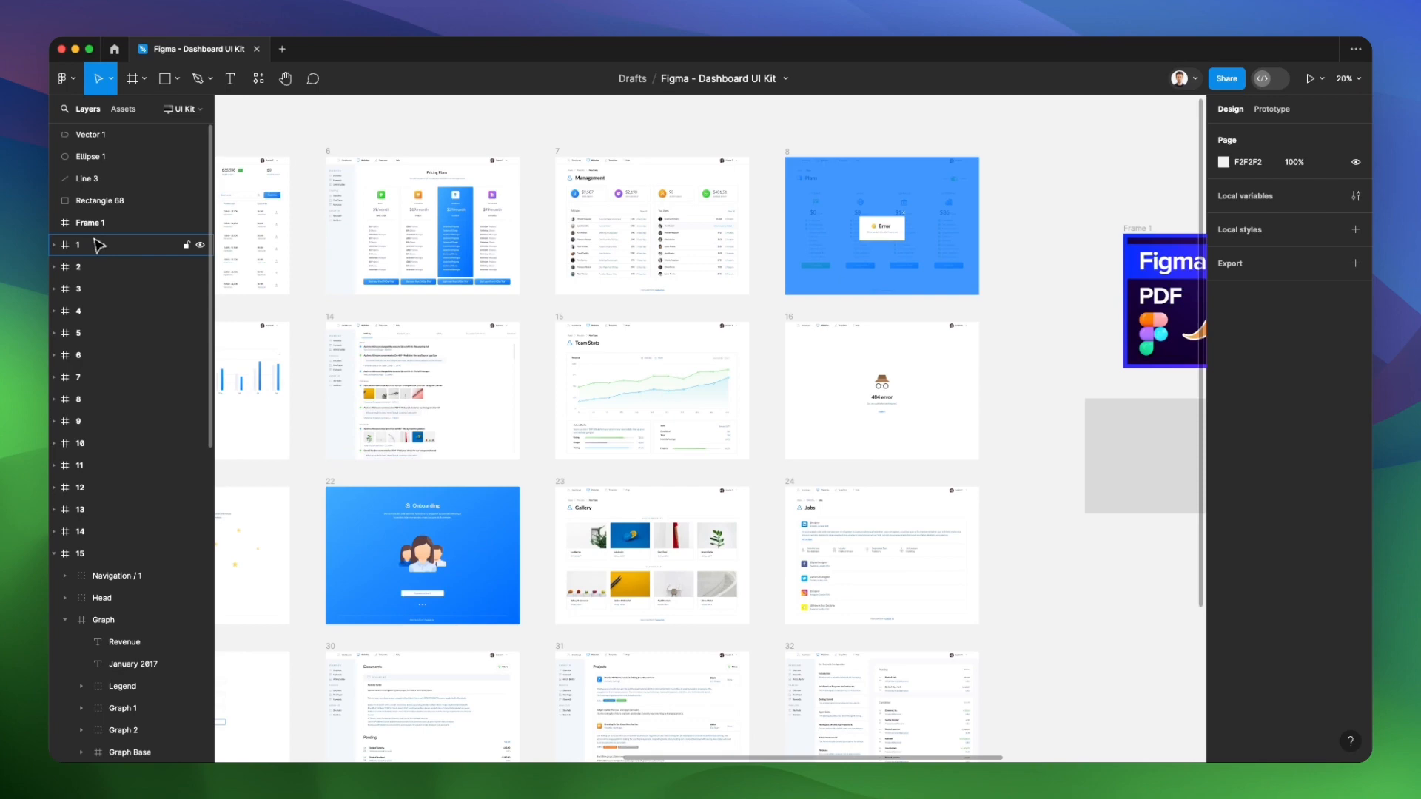
# Fill the grey rectangle with the blue 280FFE sampled from the title banner in Frame 1
pyautogui.hscroll(10, 803, 448)
pyautogui.scroll(5, 803, 447)
pyautogui.click(496, 434)
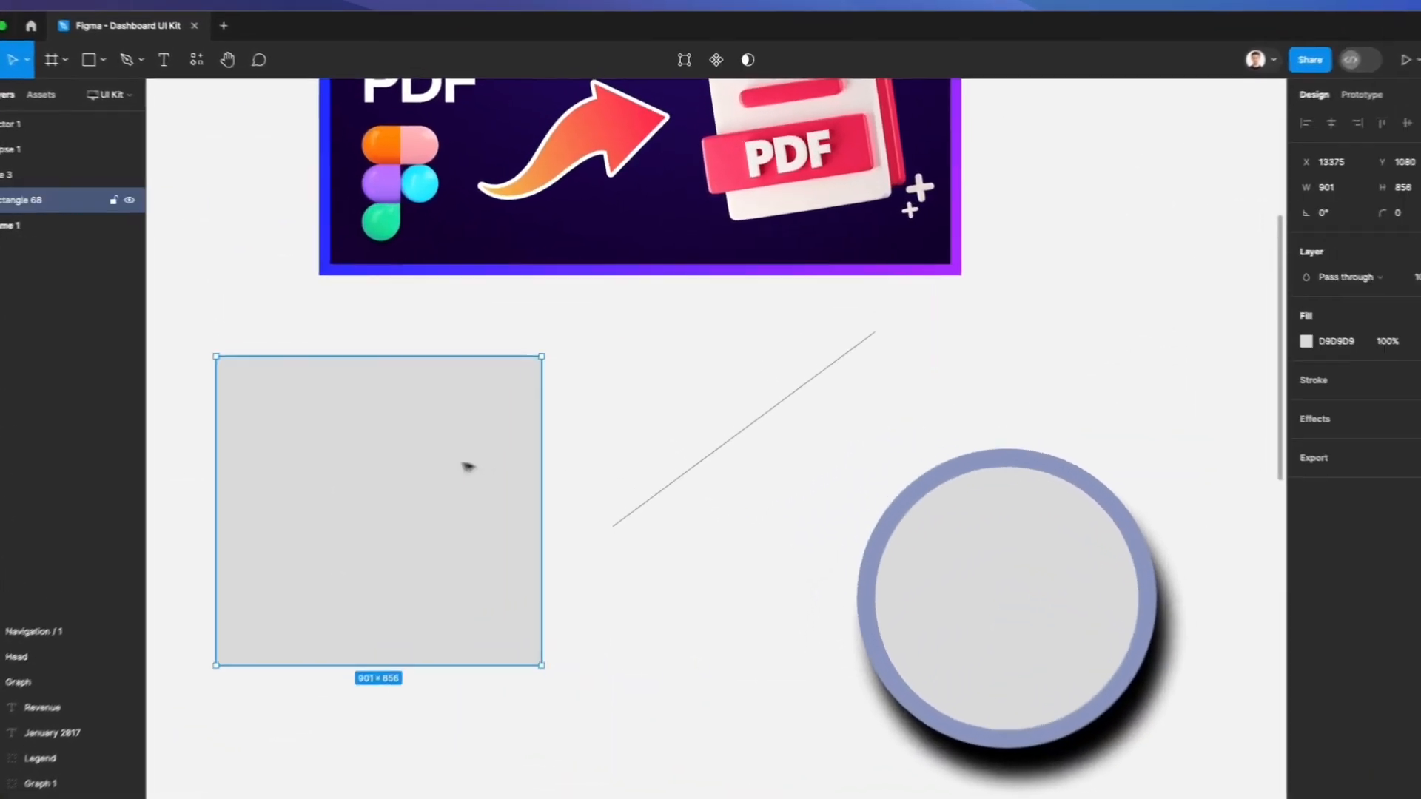
pyautogui.hscroll(-4, 468, 466)
pyautogui.scroll(-2, 467, 467)
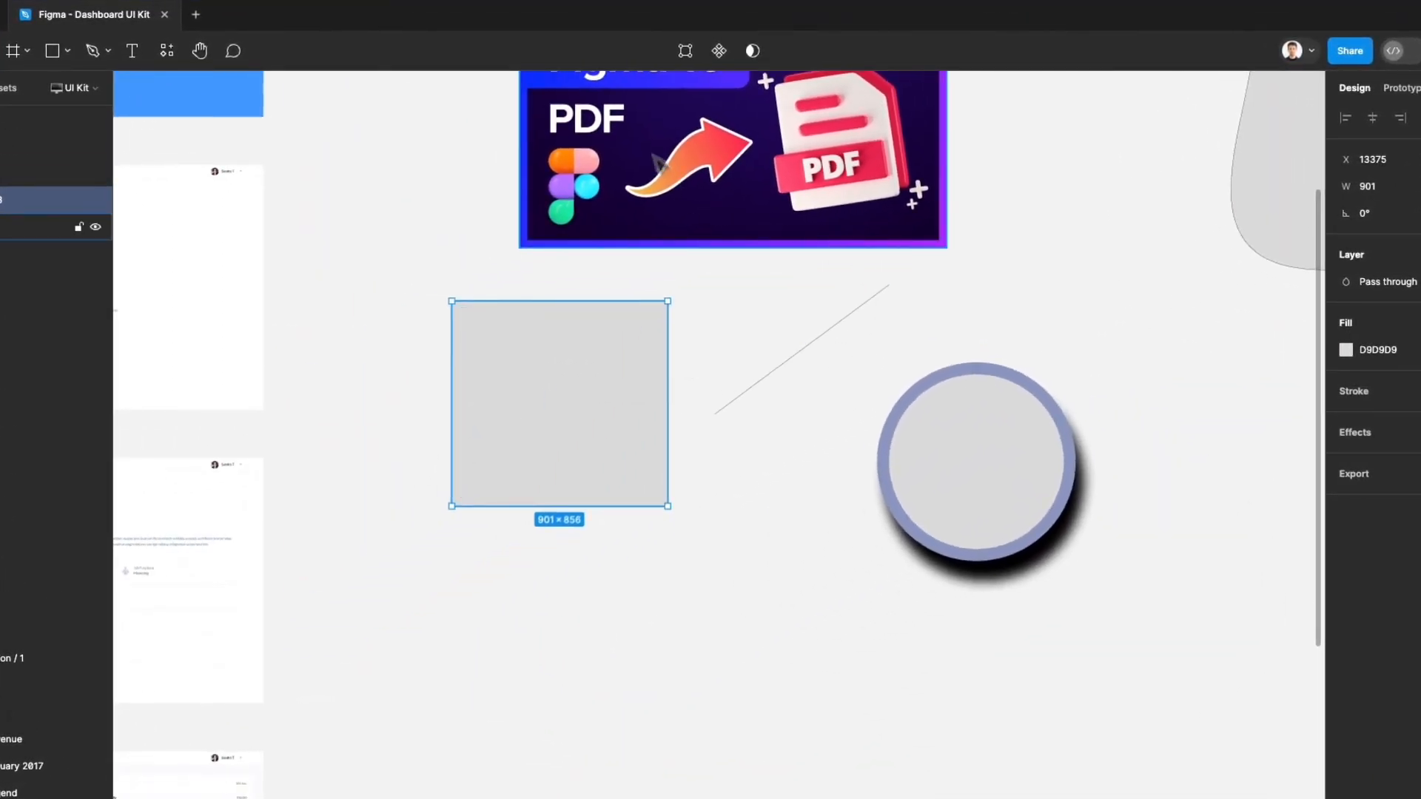
pyautogui.press('i')
pyautogui.click(621, 80)
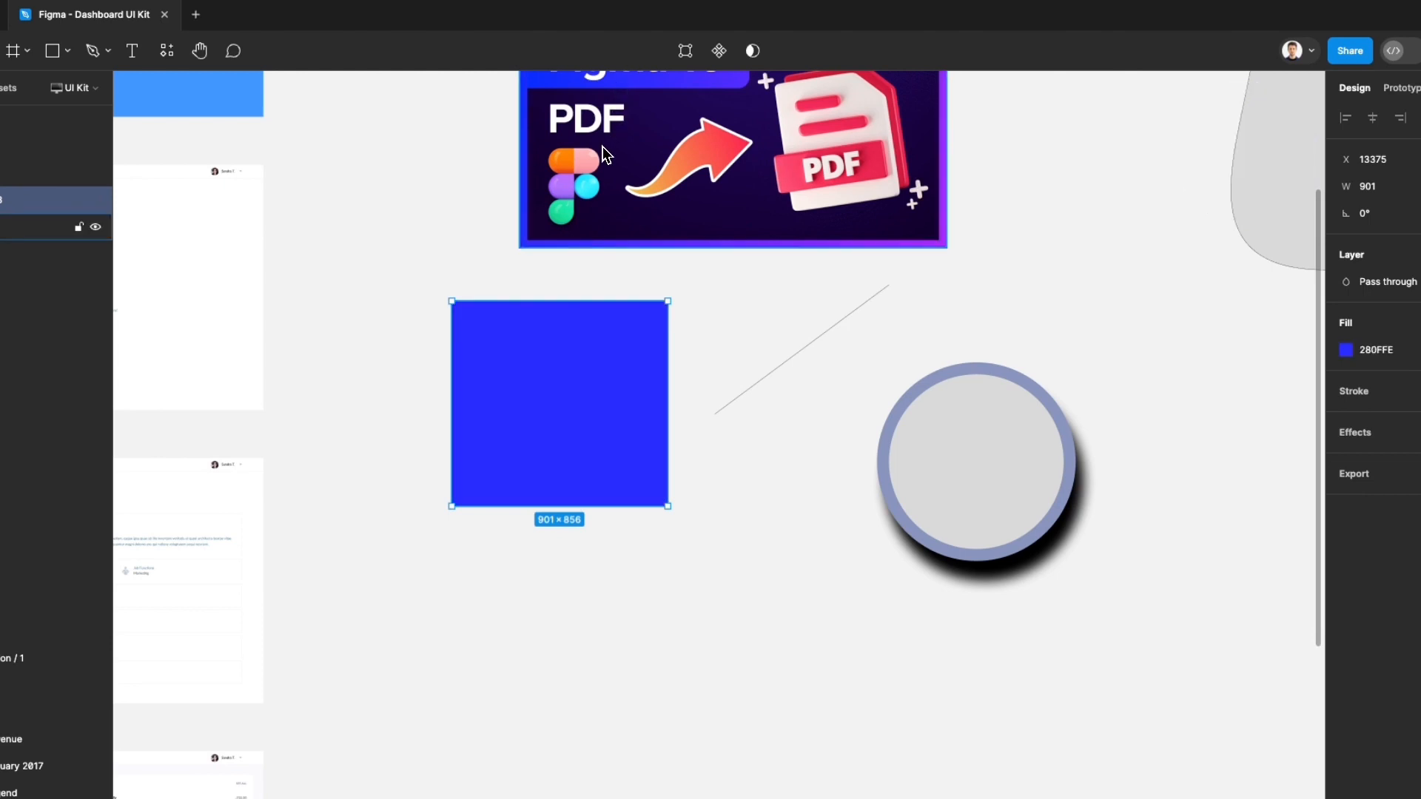
# Duplicate the blue rectangle diagonally down so both overlap, and fill the copy with red FC304F sampled from the PDF icon
pyautogui.keyDown('ctrl'); pyautogui.scroll(2, 537, 407); pyautogui.keyUp('ctrl')
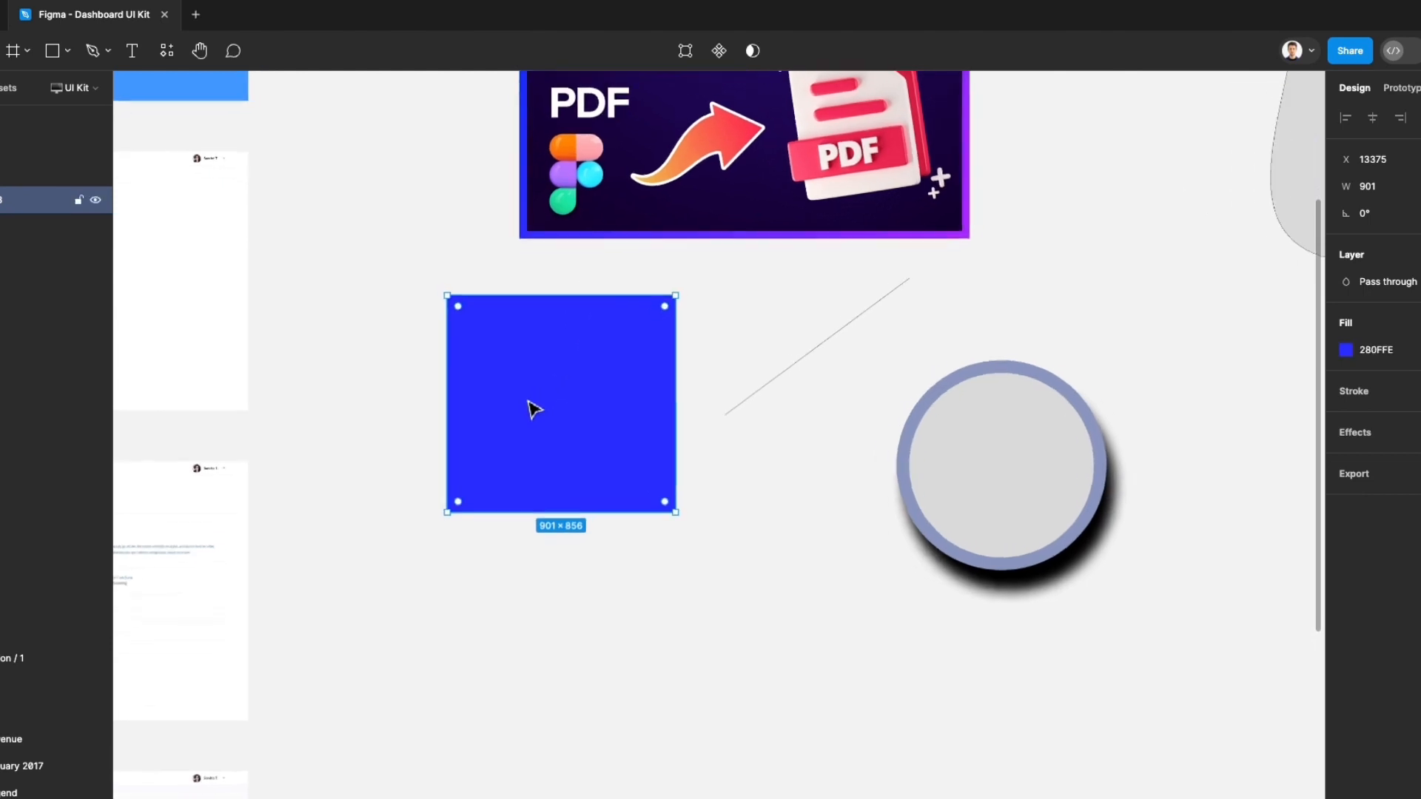
pyautogui.keyDown('alt'); pyautogui.moveTo(540, 383); pyautogui.dragTo(626, 540); pyautogui.keyUp('alt')
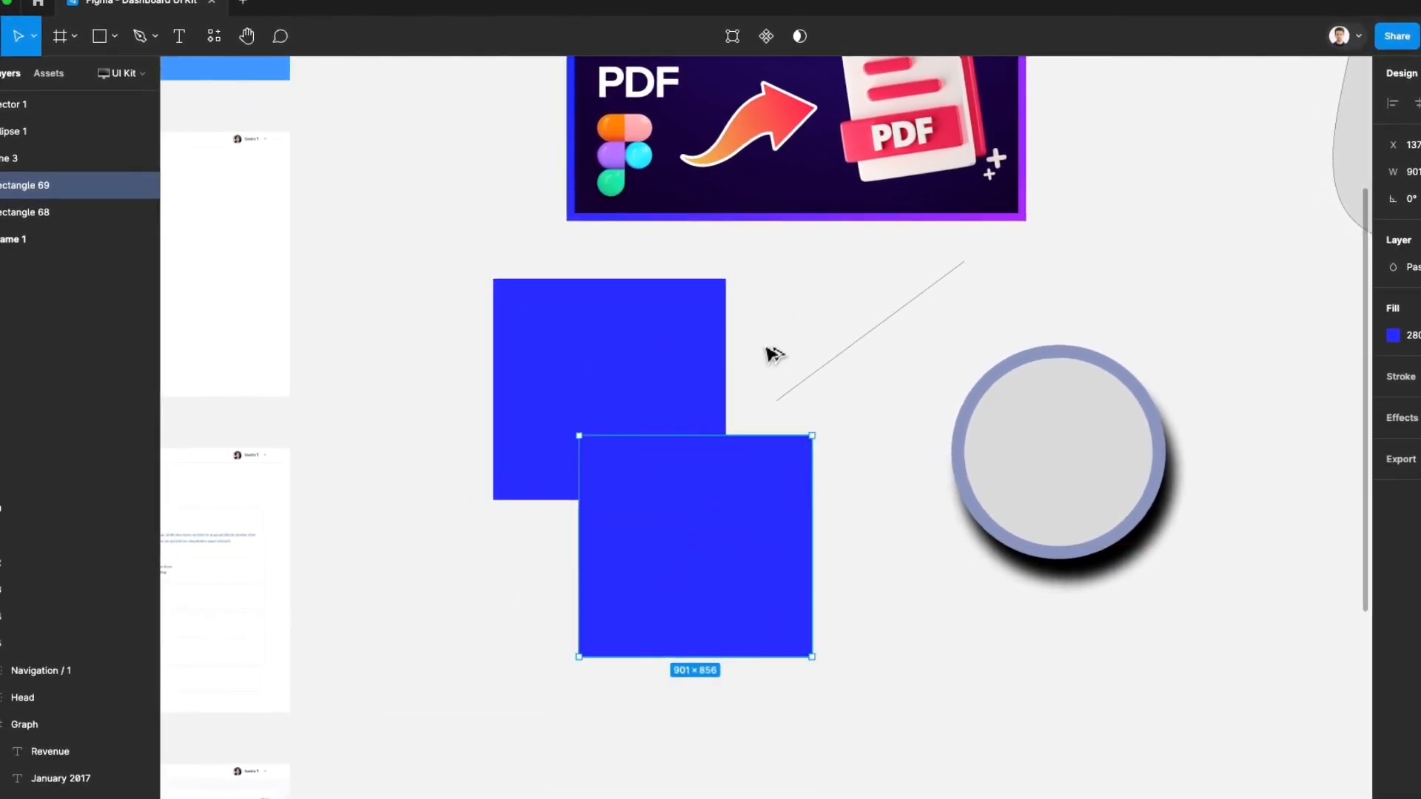
pyautogui.press('i')
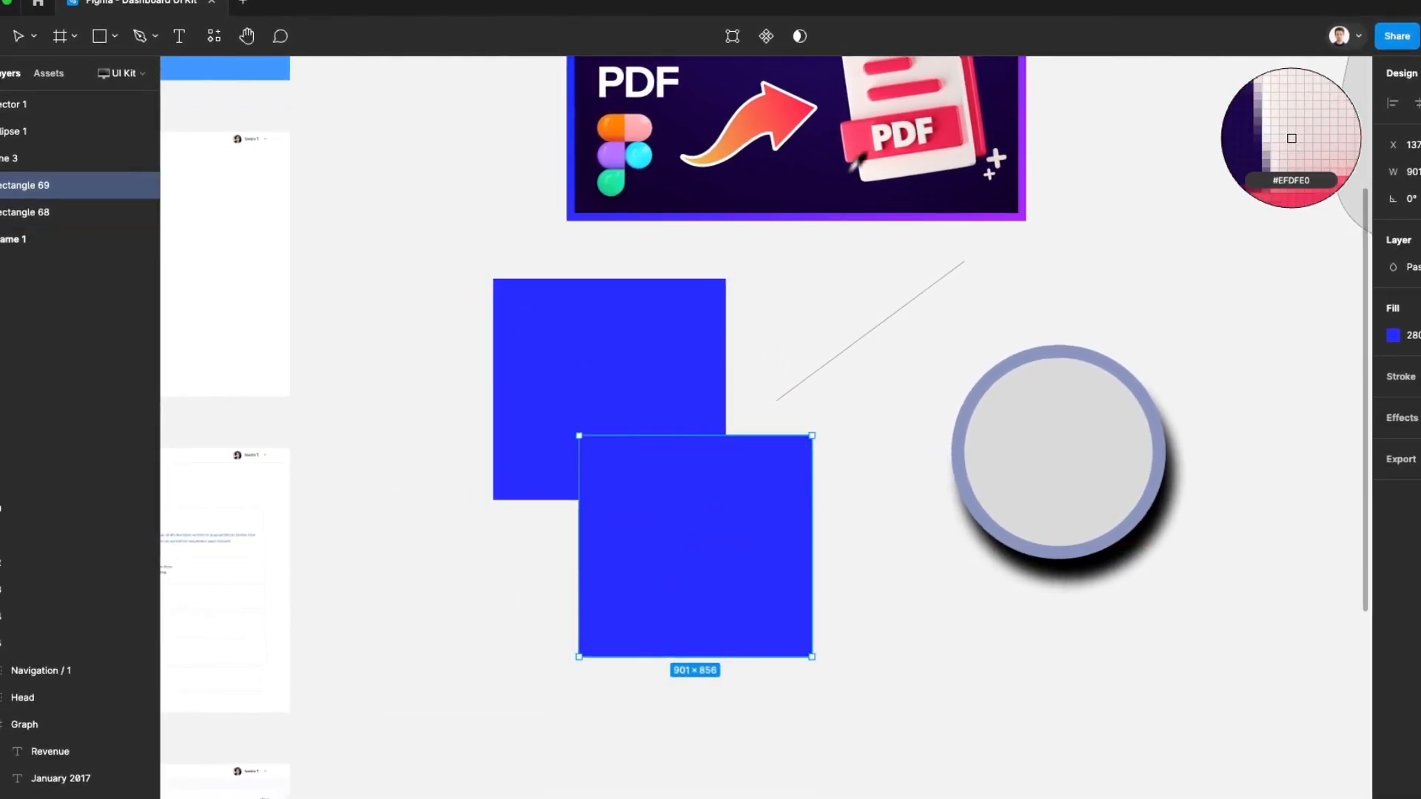
pyautogui.click(1284, 129)
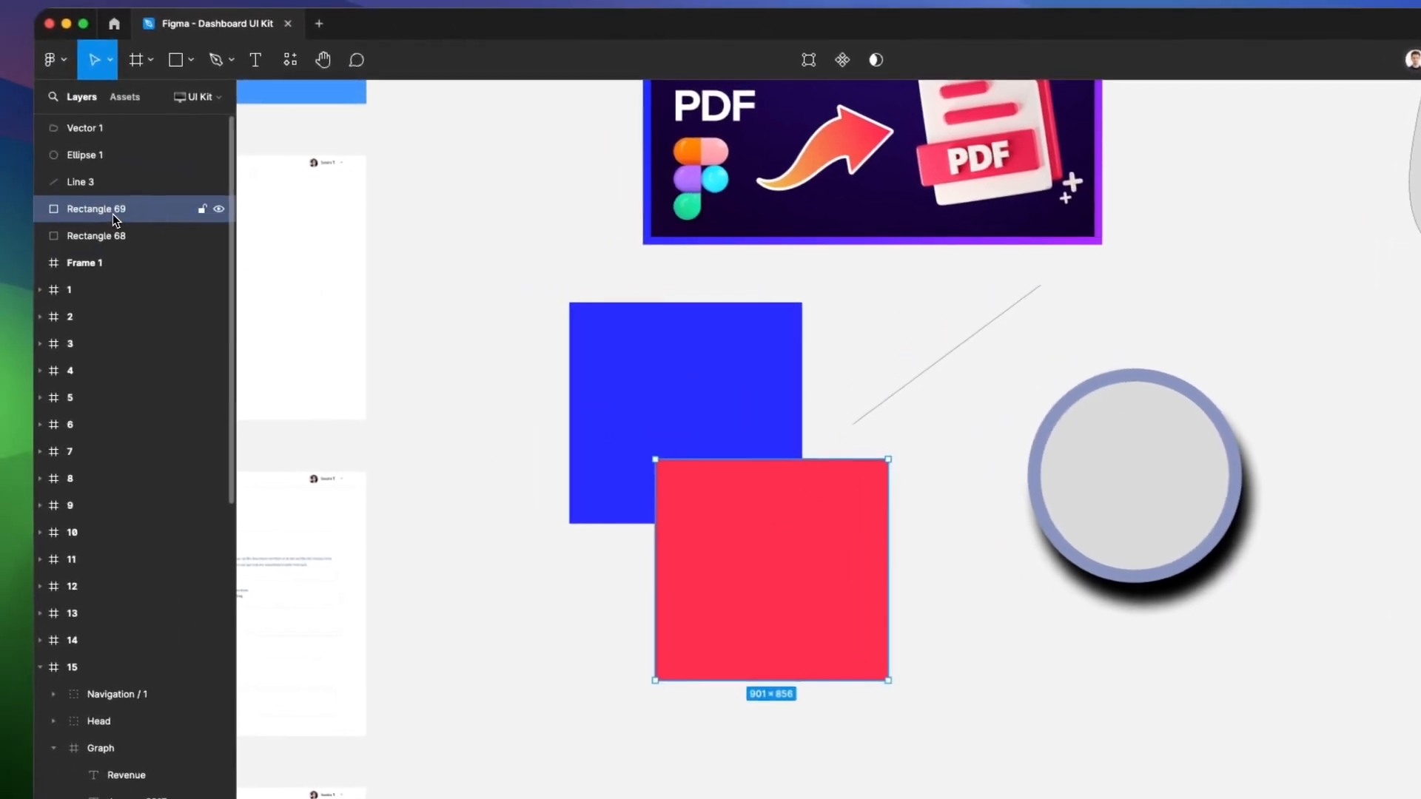
# Rename the red rectangle's layer as Red and the blue rectangle's layer as Blue
pyautogui.doubleClick(115, 213)
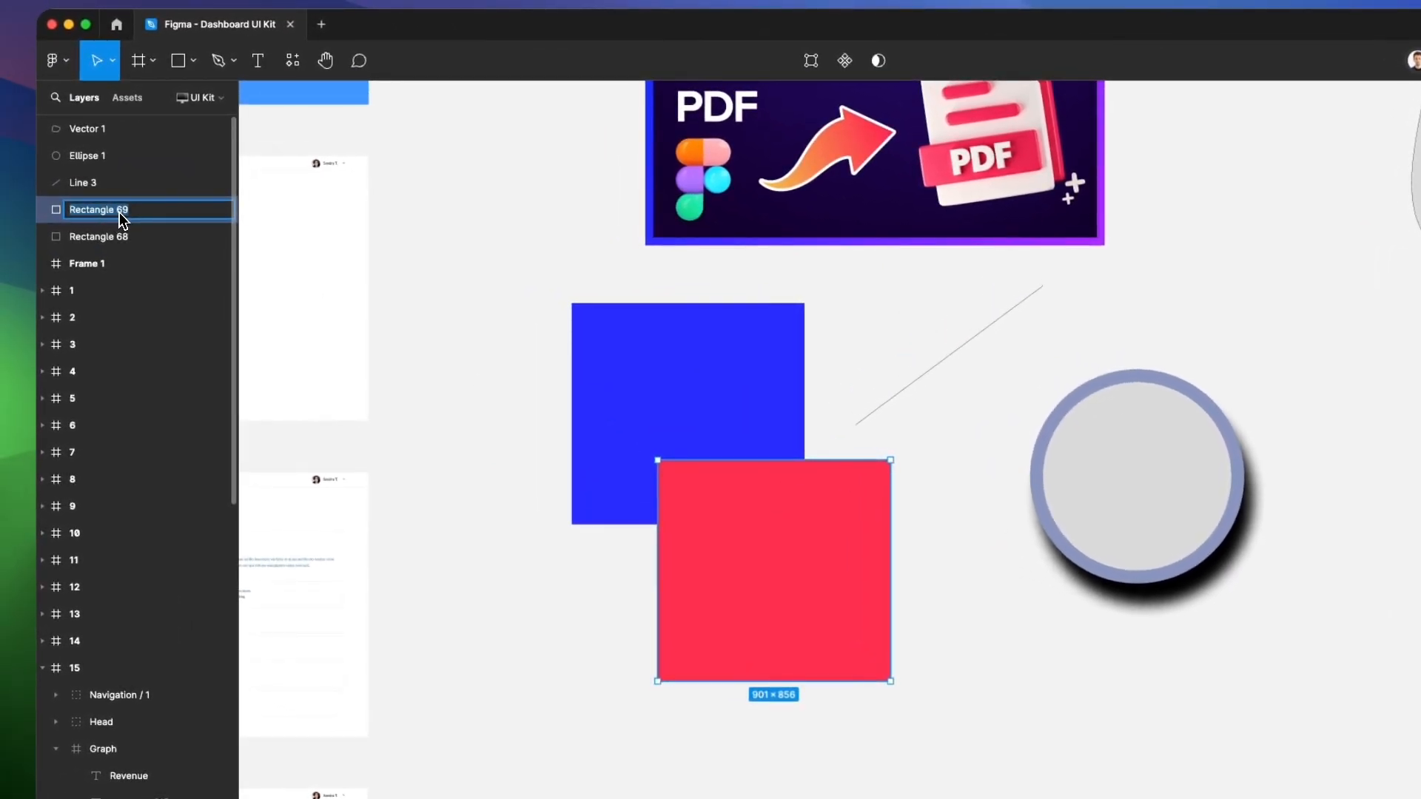
pyautogui.write('Red')
pyautogui.press('Return')
pyautogui.doubleClick(118, 242)
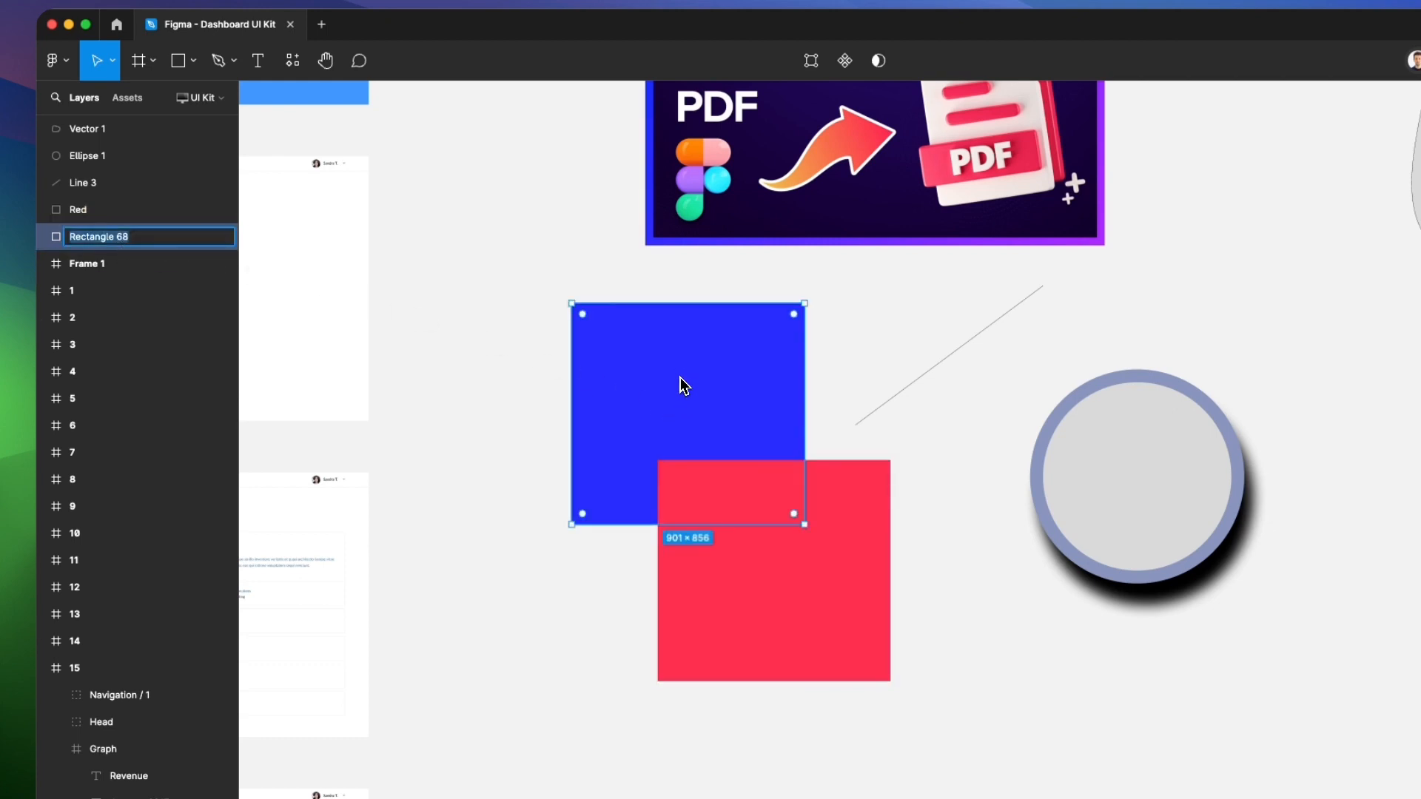
pyautogui.write('Blue')
pyautogui.press('Return')
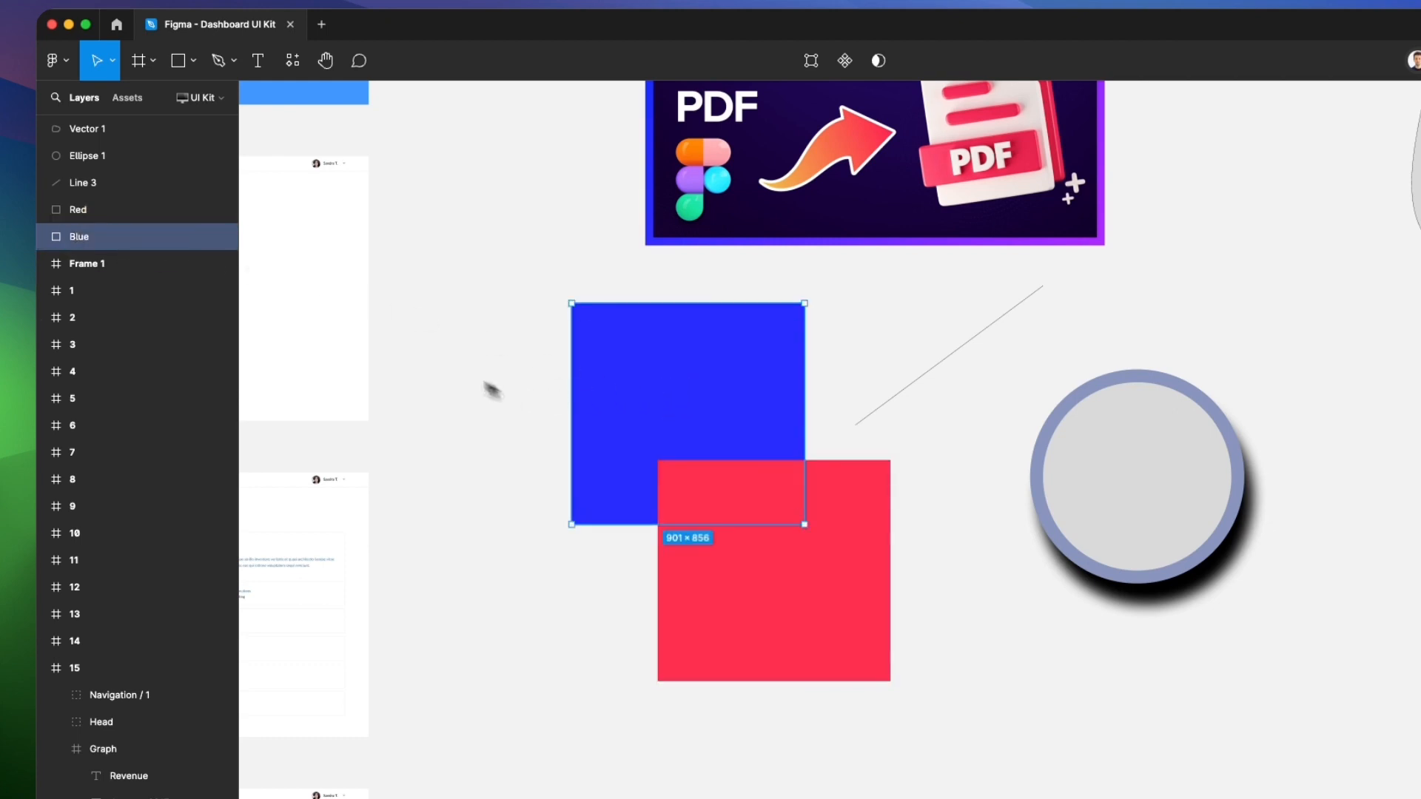
# Move the Blue layer above Red, return Red above Blue, and clear the selection
pyautogui.moveTo(111, 216); pyautogui.dragTo(94, 206)
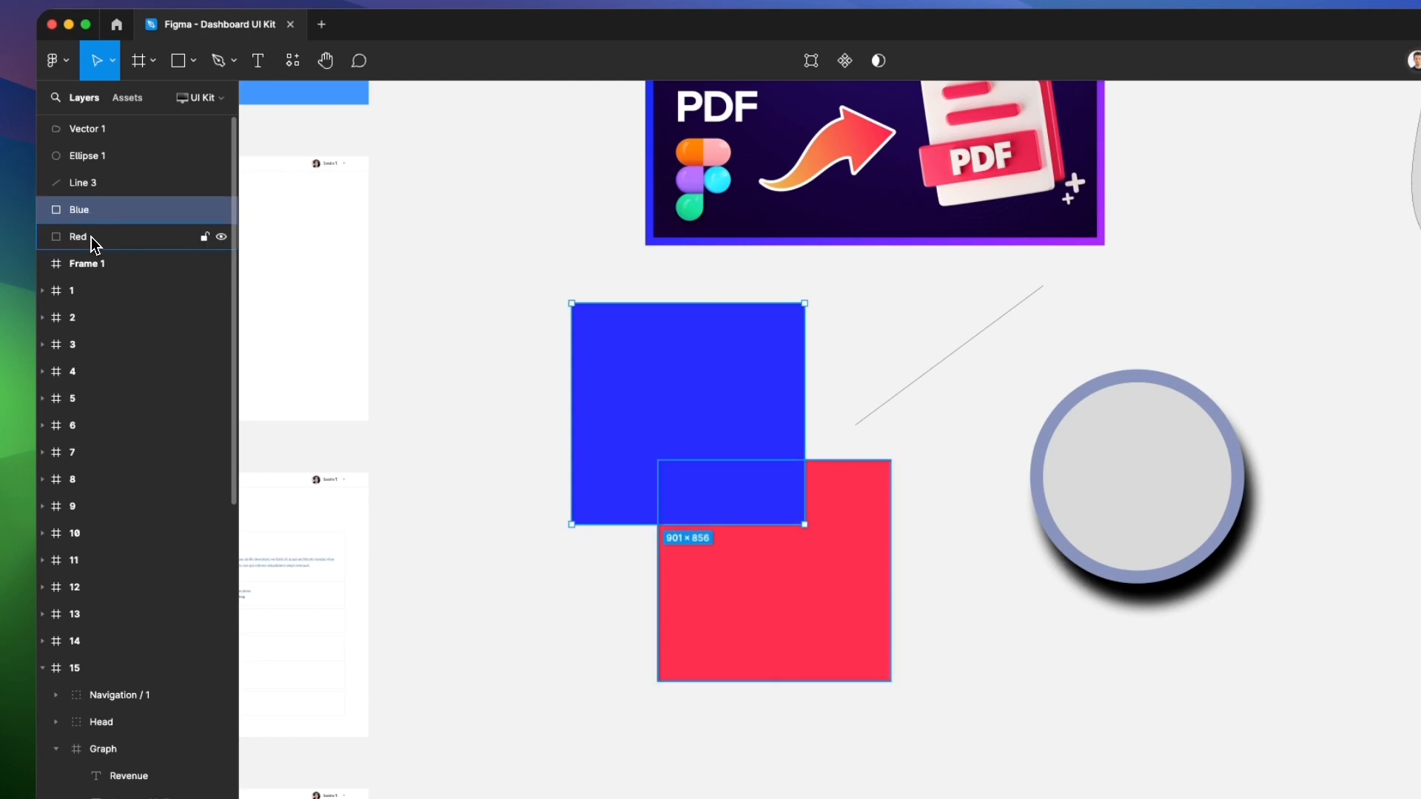
pyautogui.moveTo(91, 237); pyautogui.dragTo(92, 203)
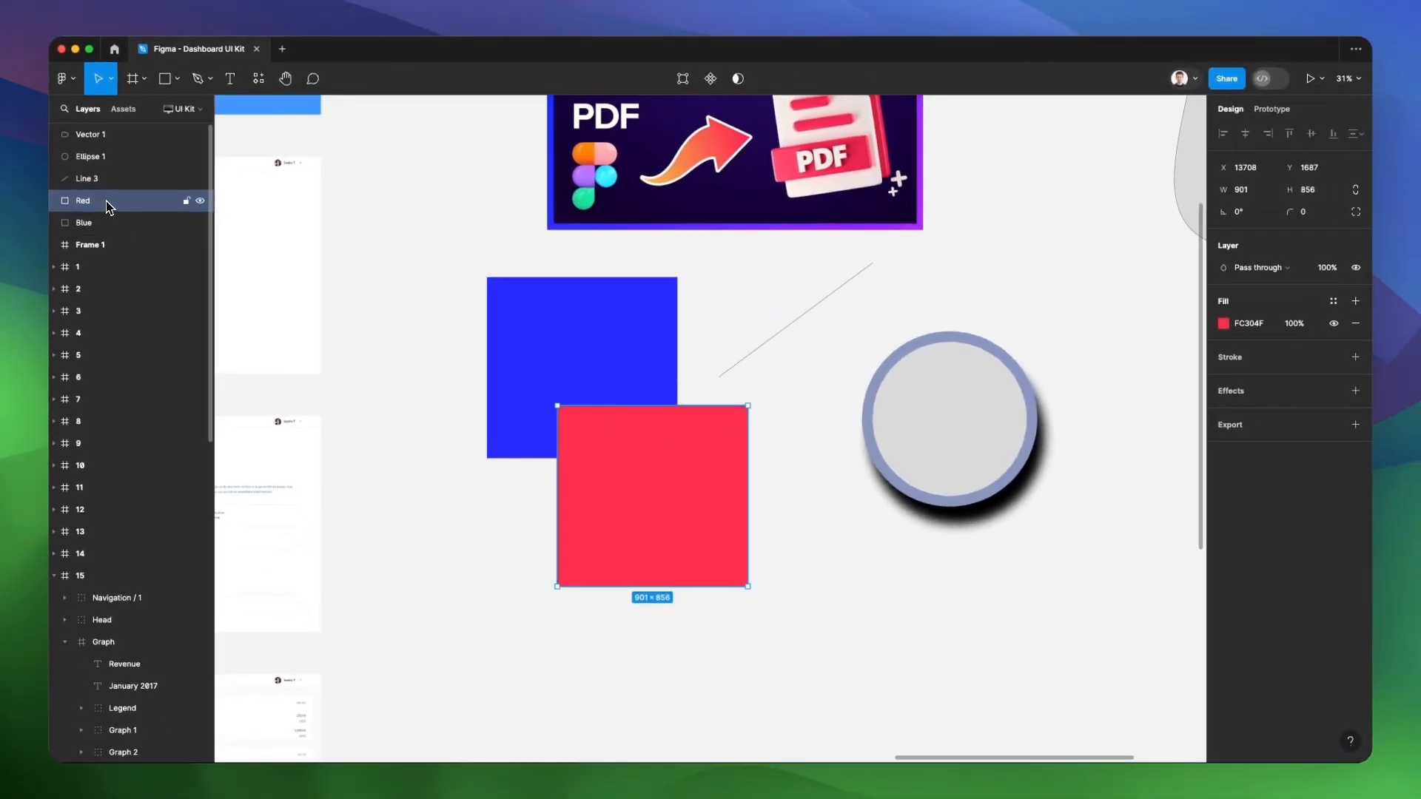
pyautogui.click(513, 162)
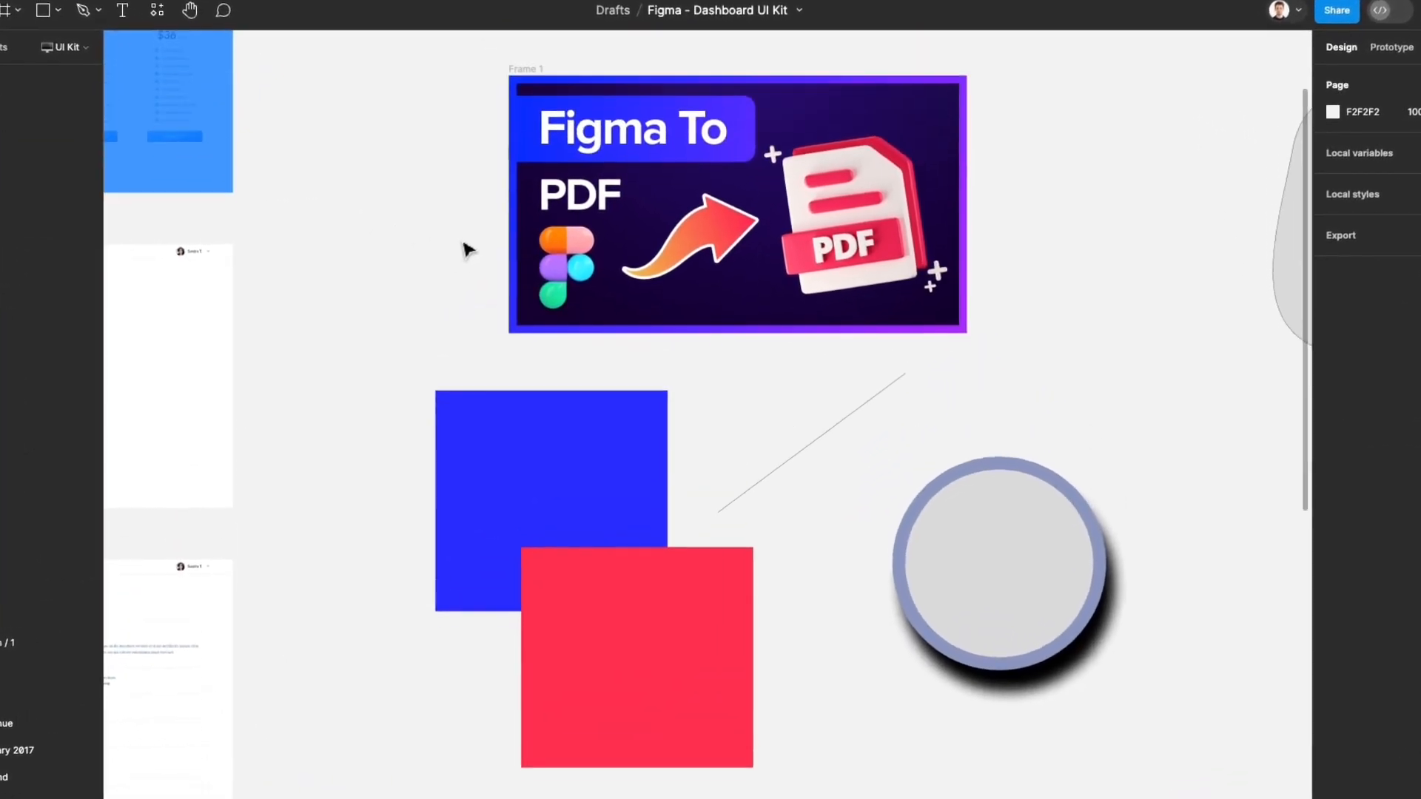
# Delete the diagonal line and the circle with the drop shadow below Frame 1
pyautogui.scroll(-2, 432, 248)
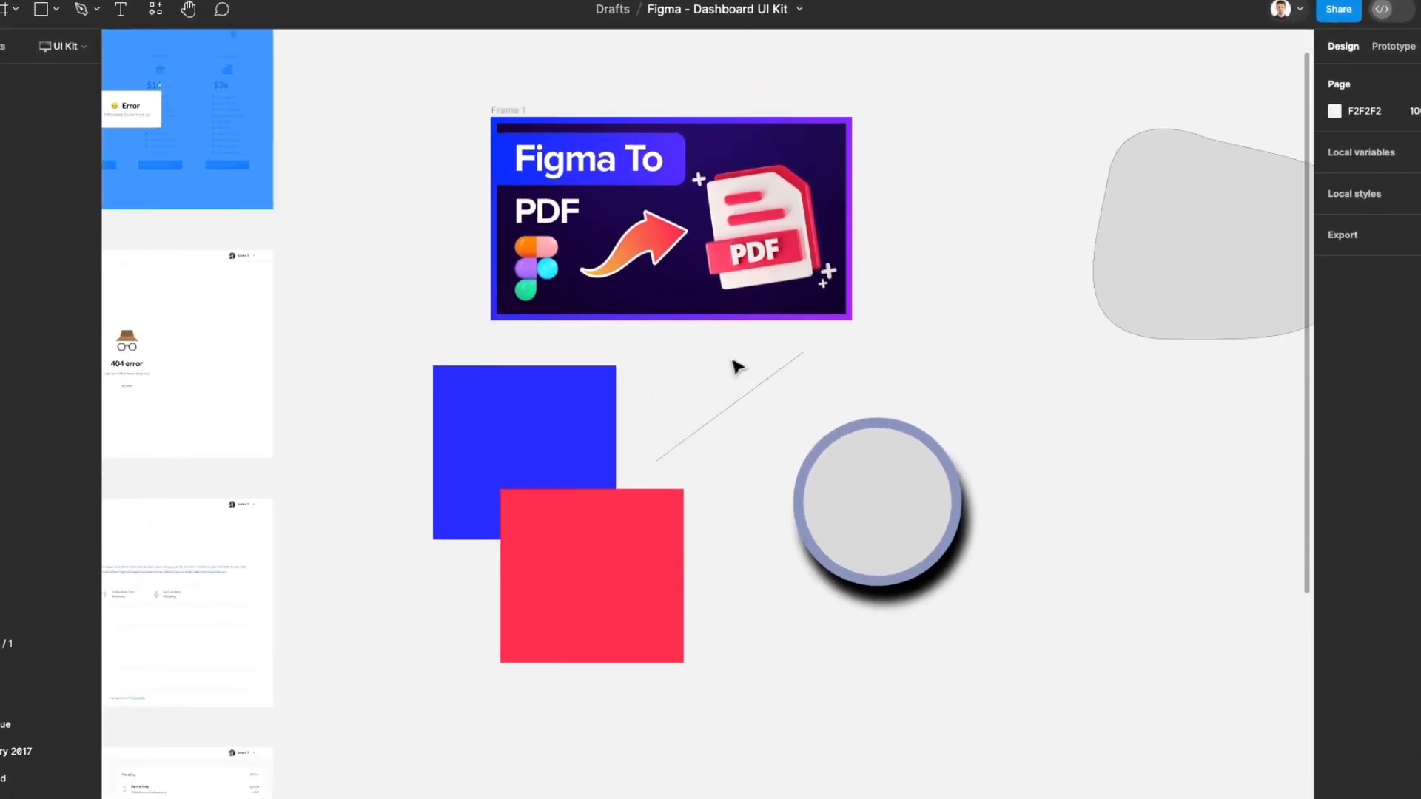
pyautogui.moveTo(727, 356); pyautogui.dragTo(1042, 568)
pyautogui.press('Delete')
# Survey the whole grid of UI kit screens, select frame 1, and clear the selection
pyautogui.scroll(-3, 713, 342)
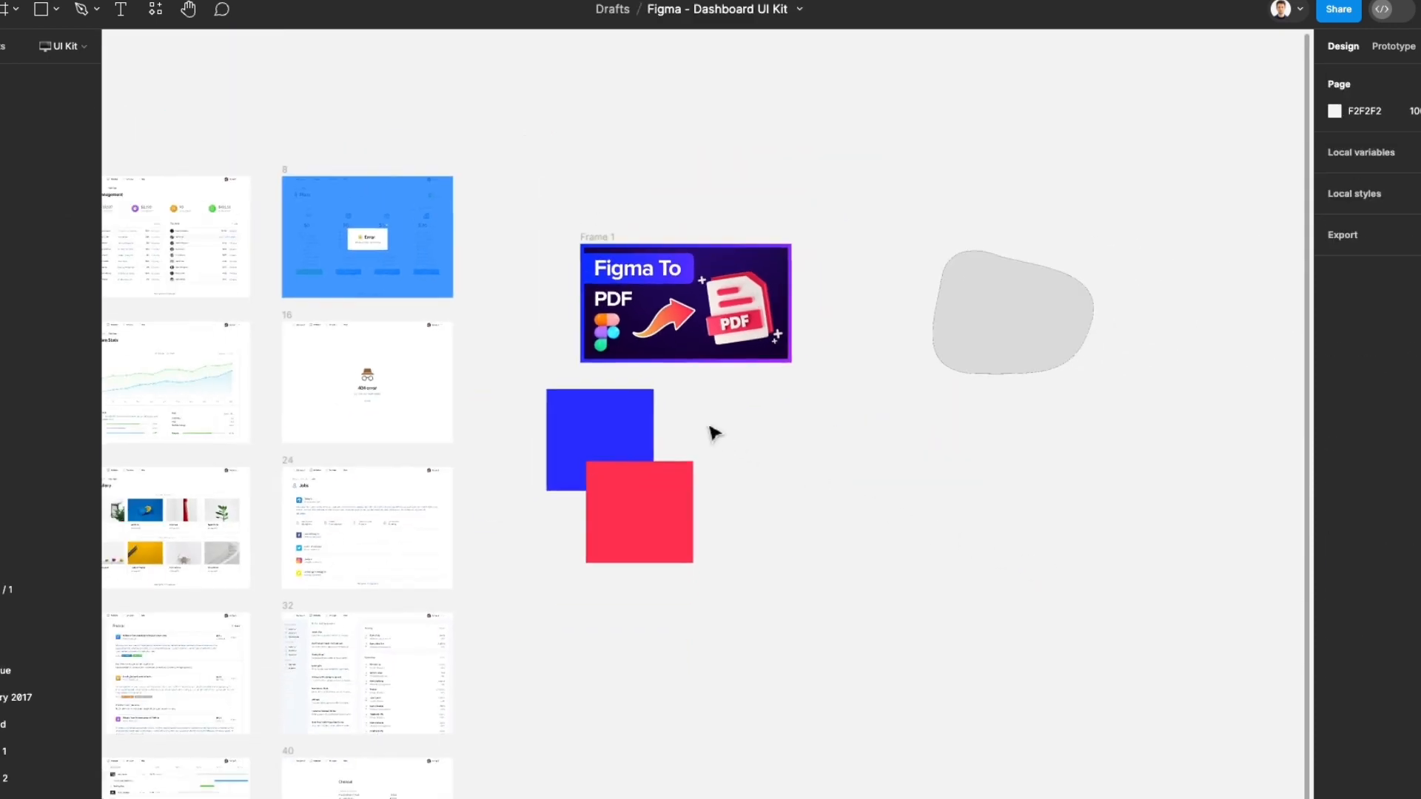
pyautogui.hscroll(-5, 713, 429)
pyautogui.scroll(-3, 702, 429)
pyautogui.hscroll(-5, 524, 352)
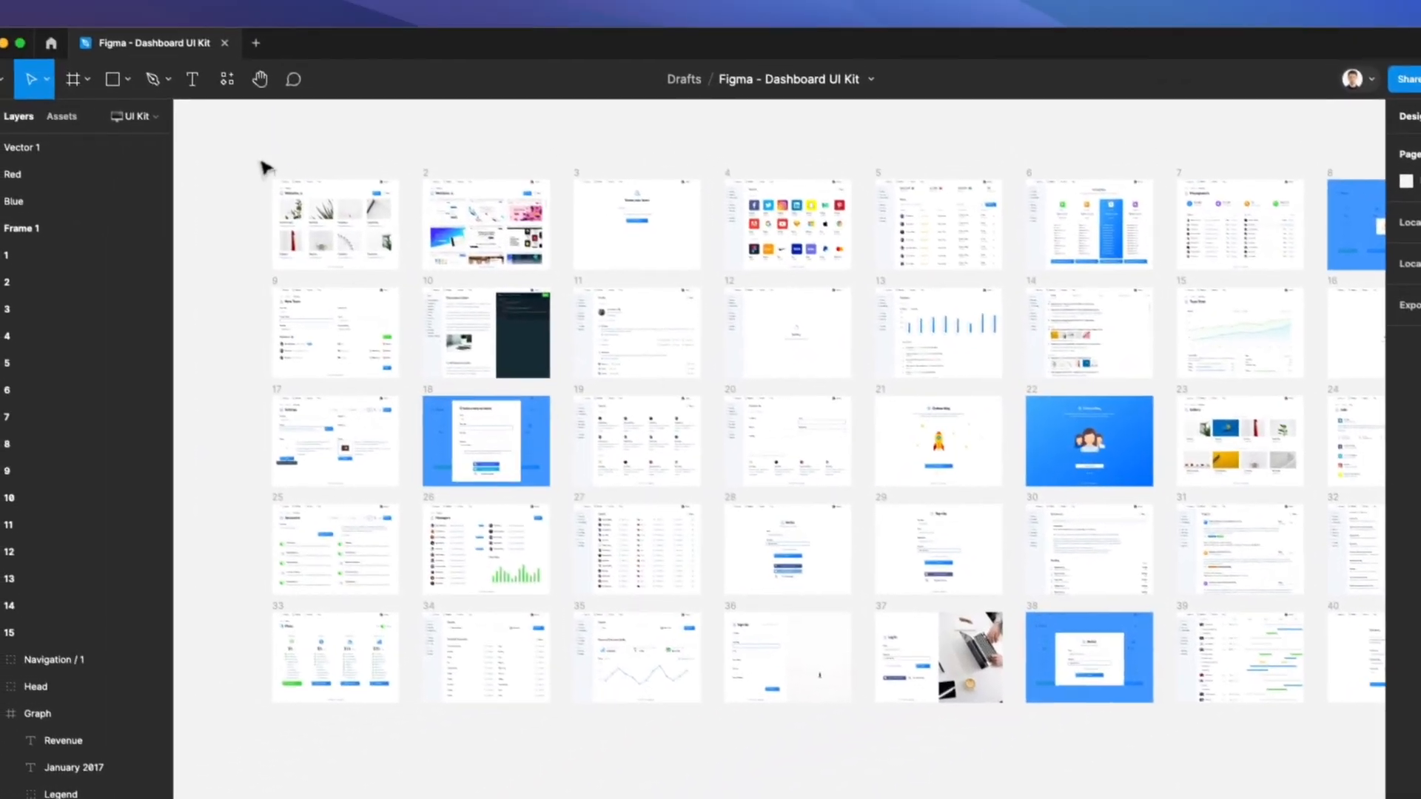
pyautogui.click(266, 170)
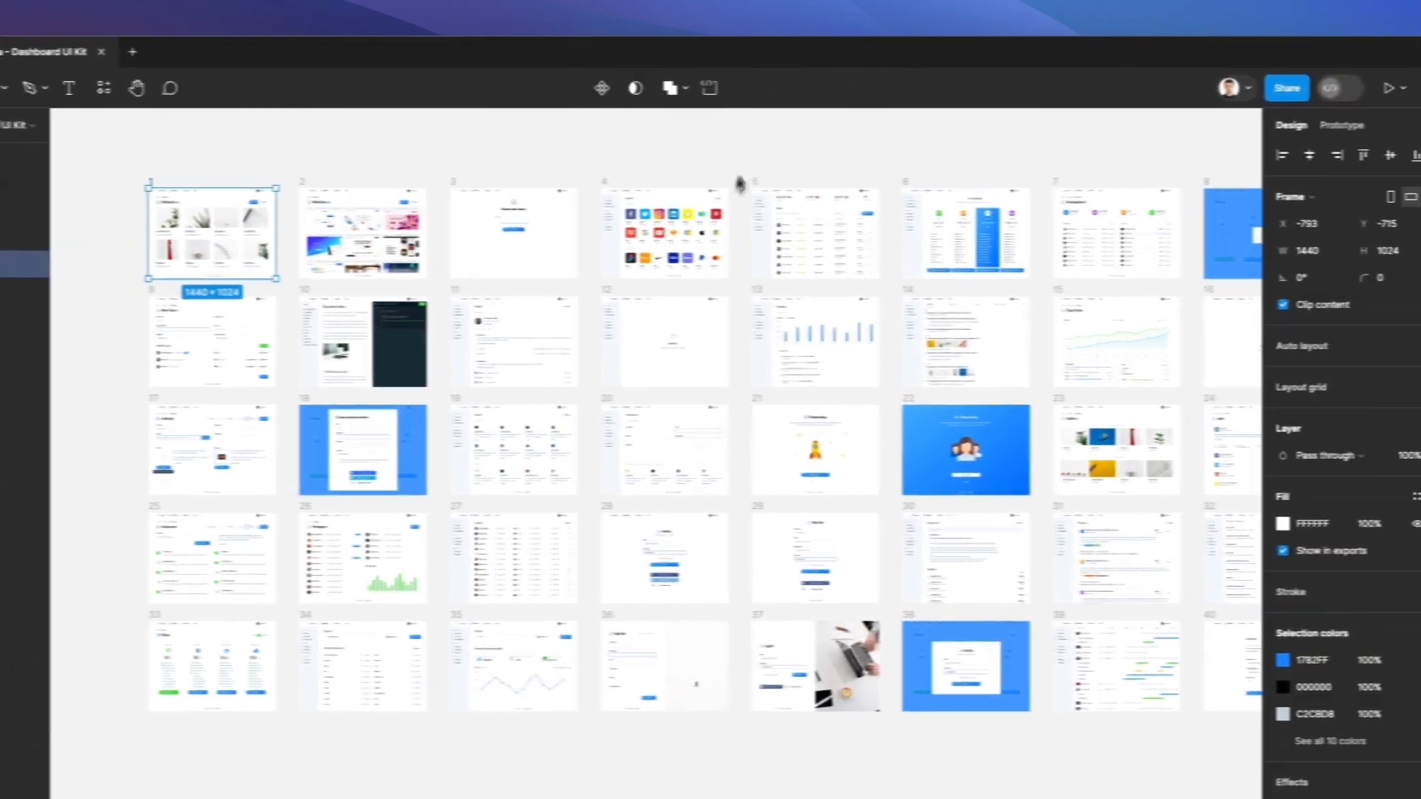
pyautogui.click(1140, 127)
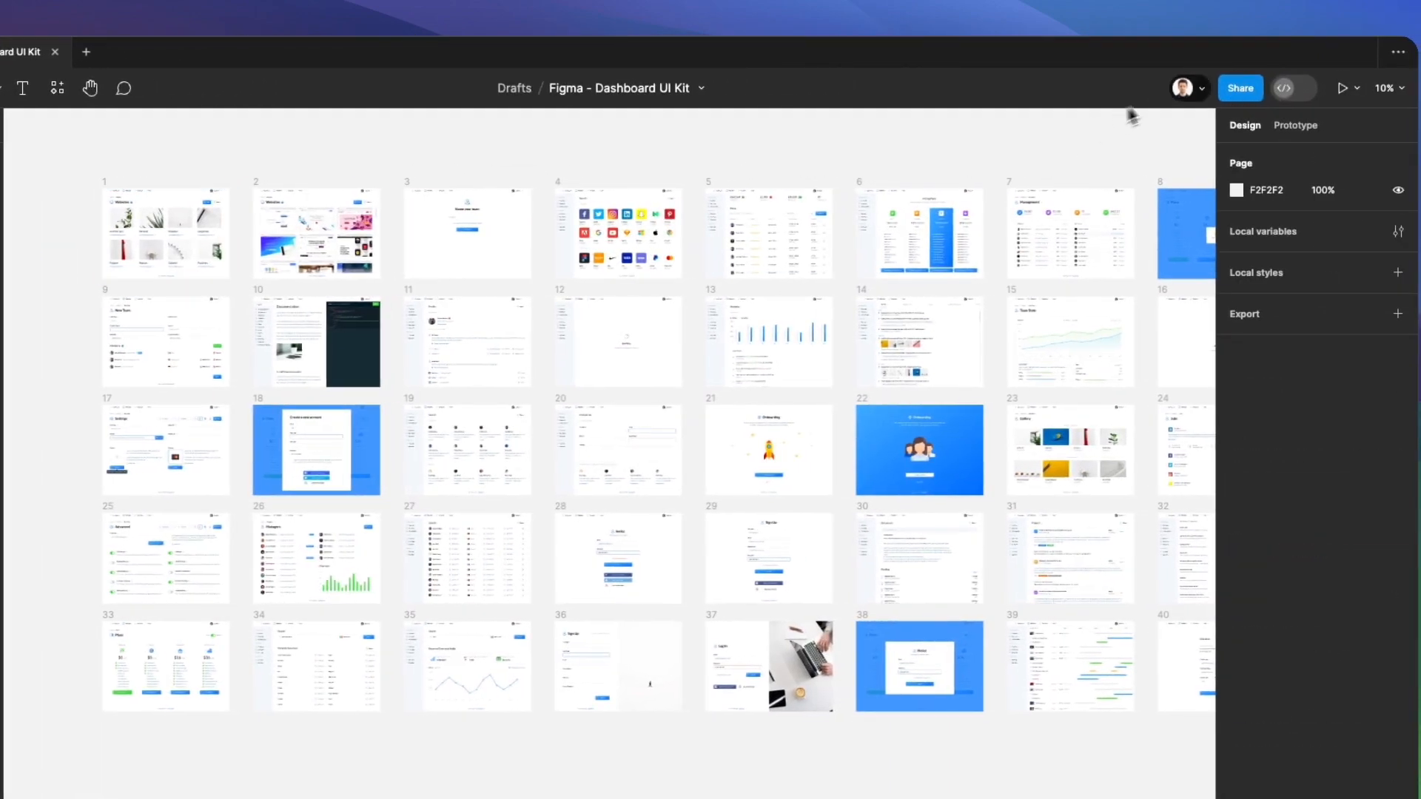
# Copy the file's share link, set access for anyone with the link to can edit, and copy the link again
pyautogui.click(1242, 89)
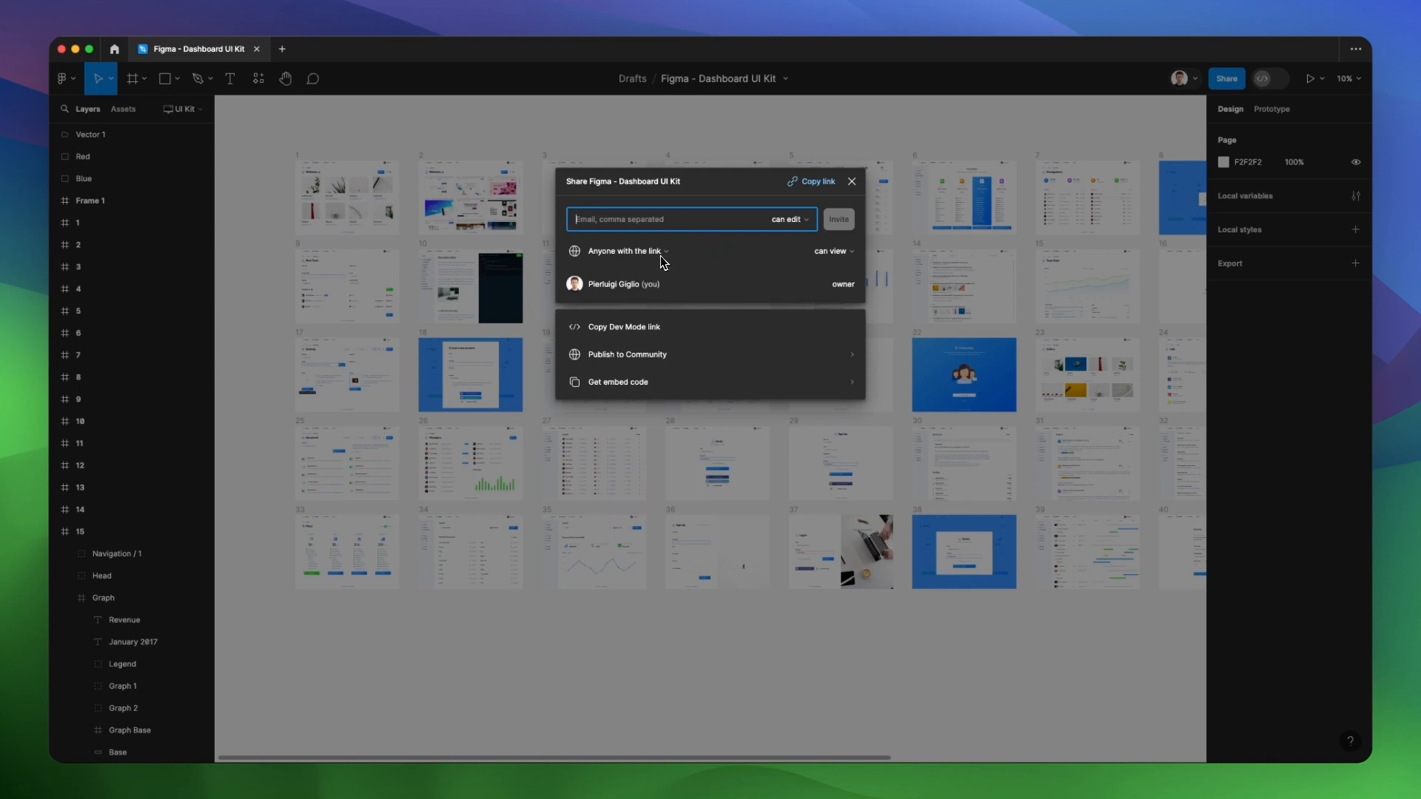
pyautogui.click(818, 182)
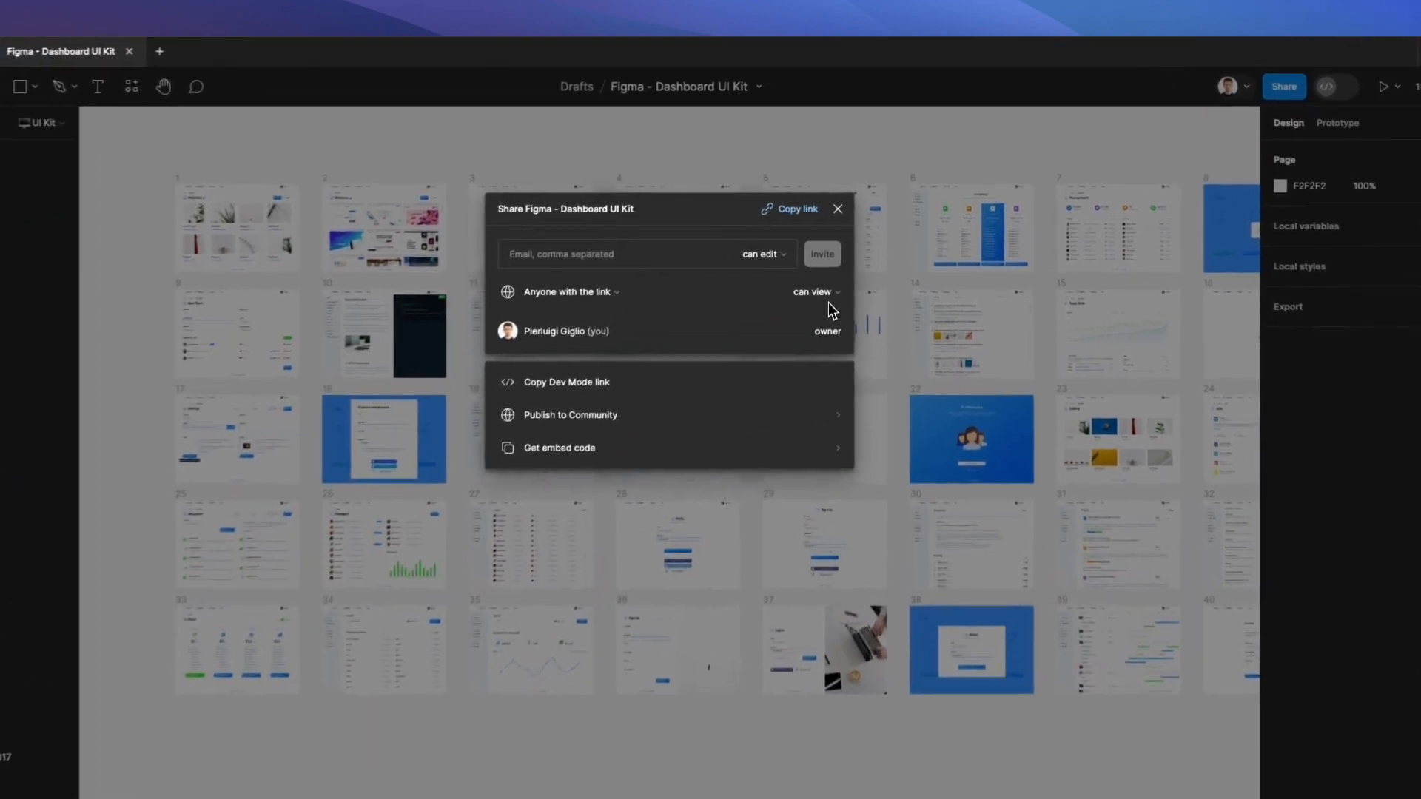
pyautogui.click(833, 250)
pyautogui.click(822, 281)
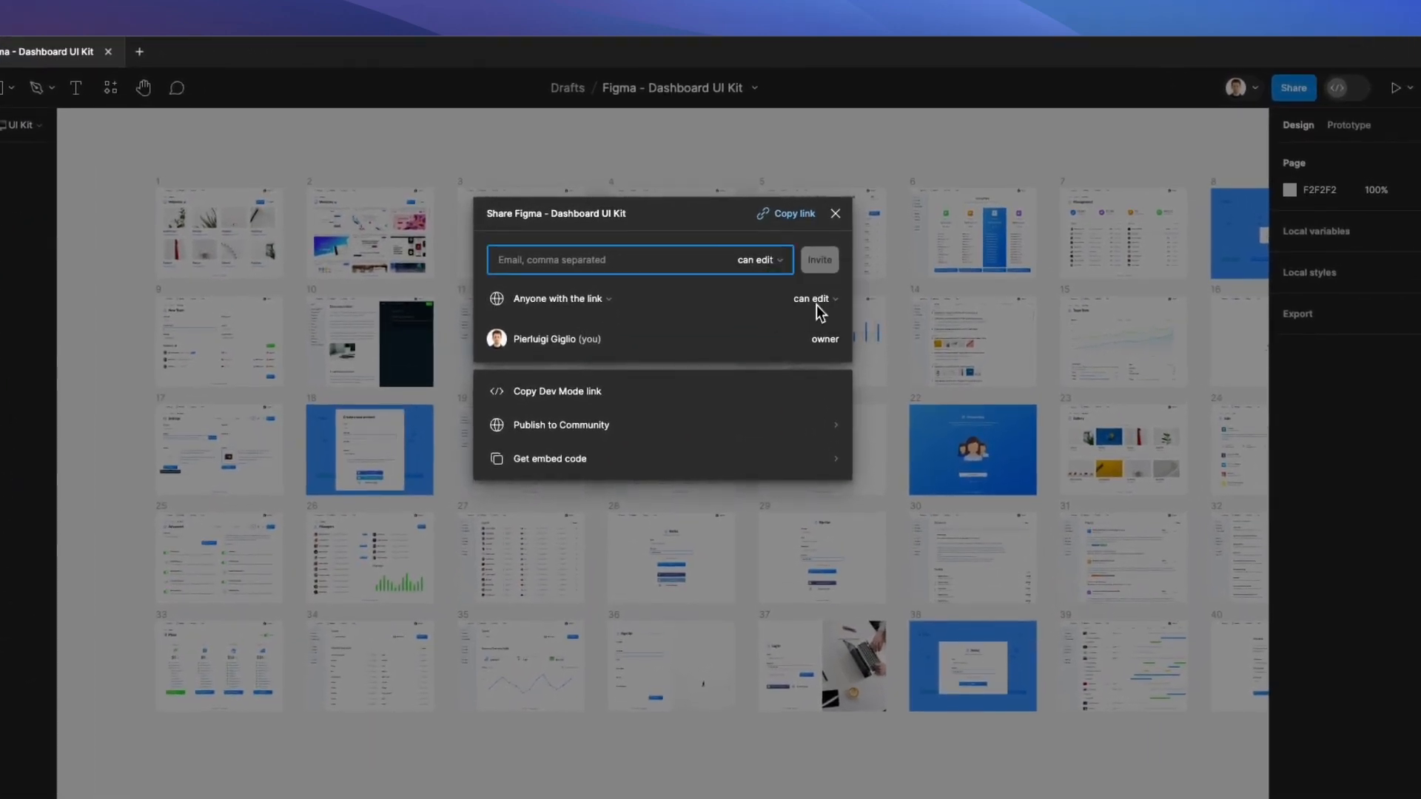
pyautogui.click(791, 216)
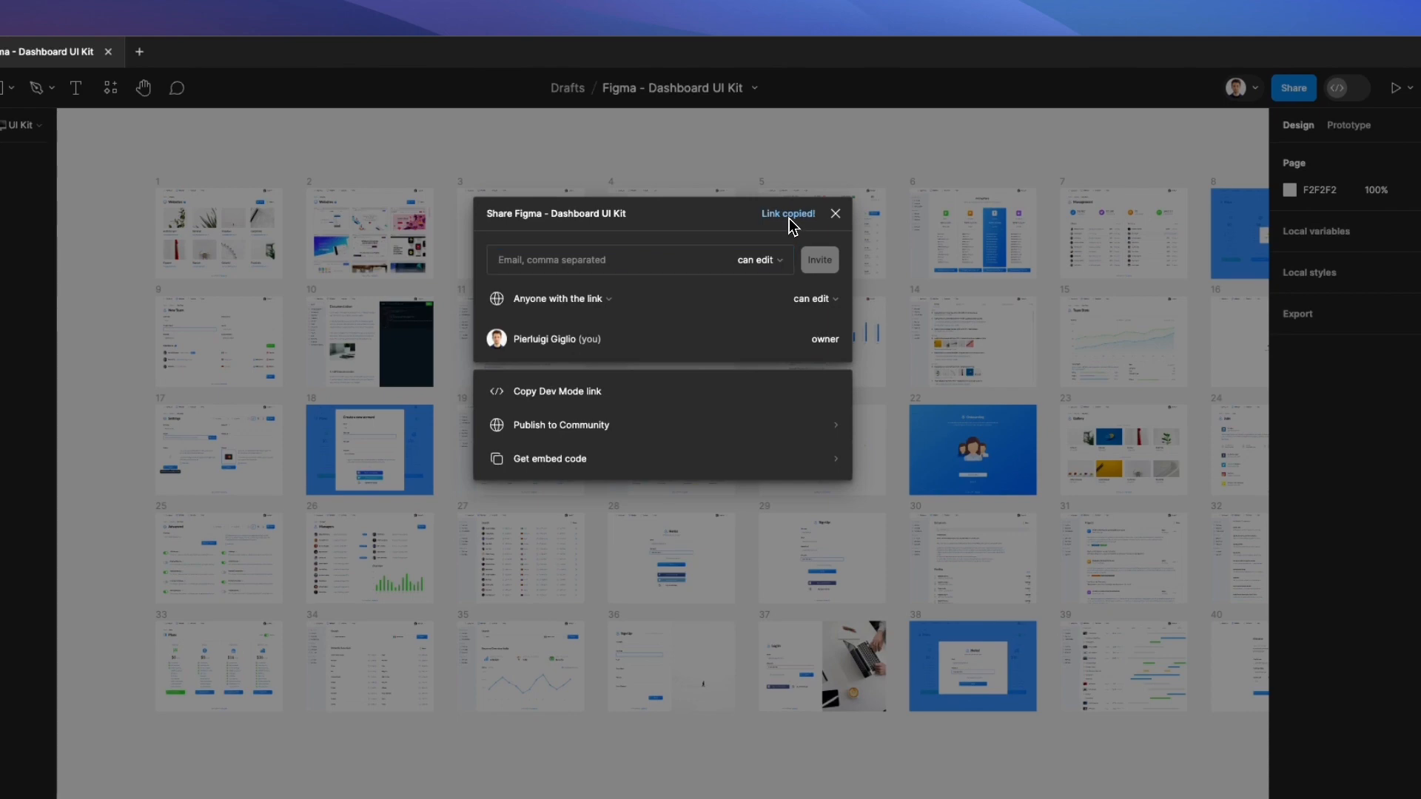